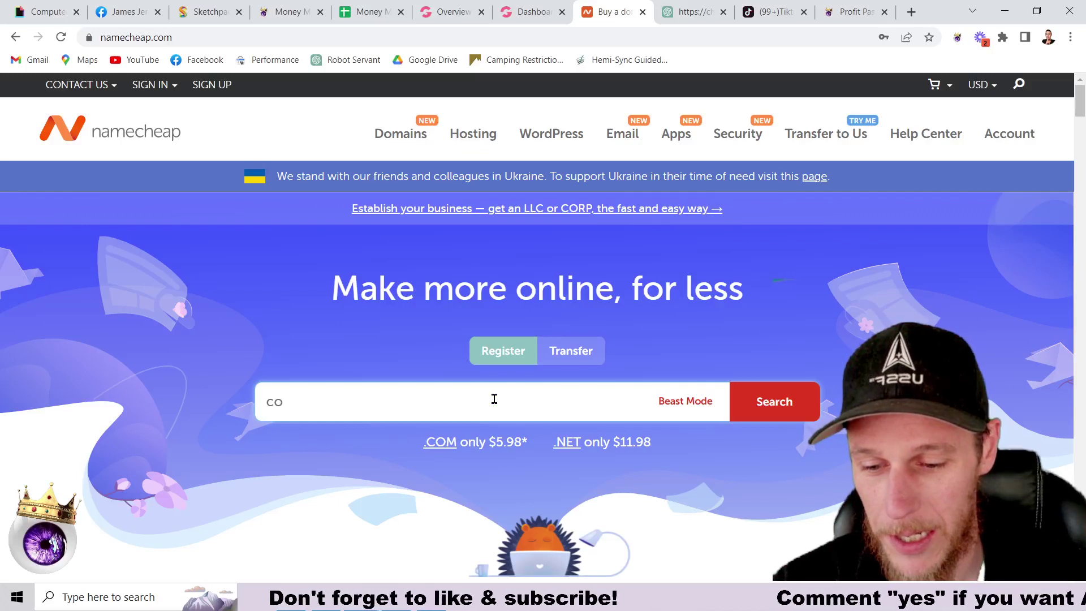
Search Namecheap for the domain coffeebeanman.com and check its yearly price
type("ffeebeanman.com")
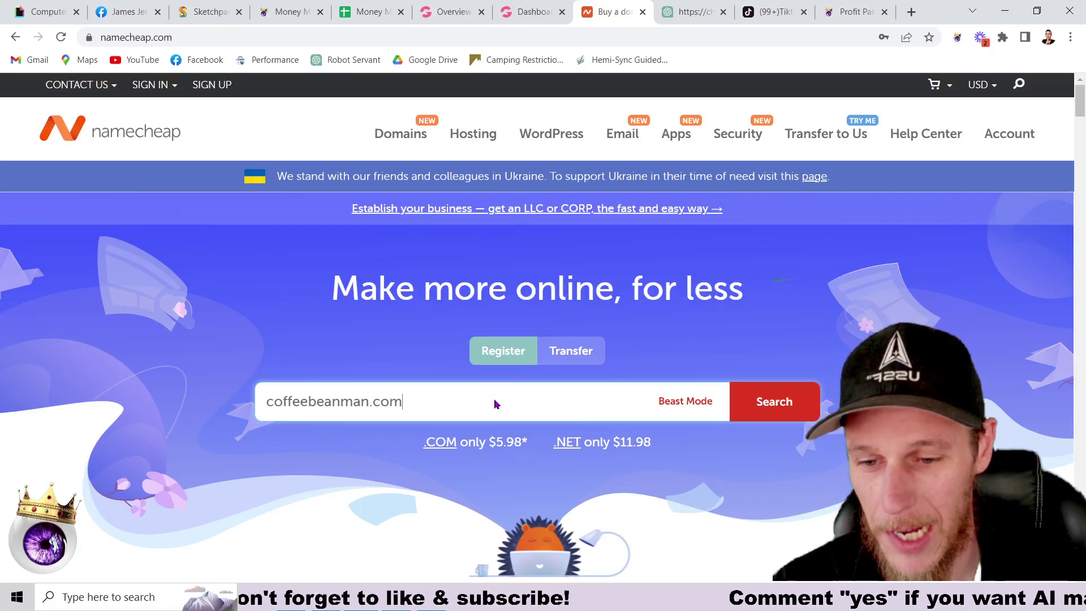
key("Return")
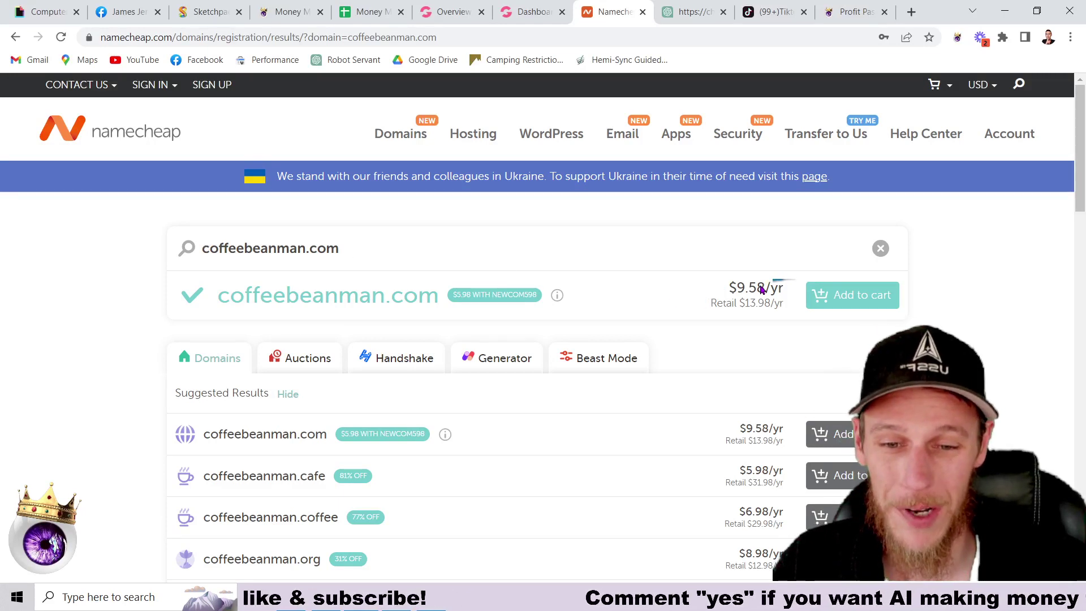
left_click_drag(761, 289, 782, 283)
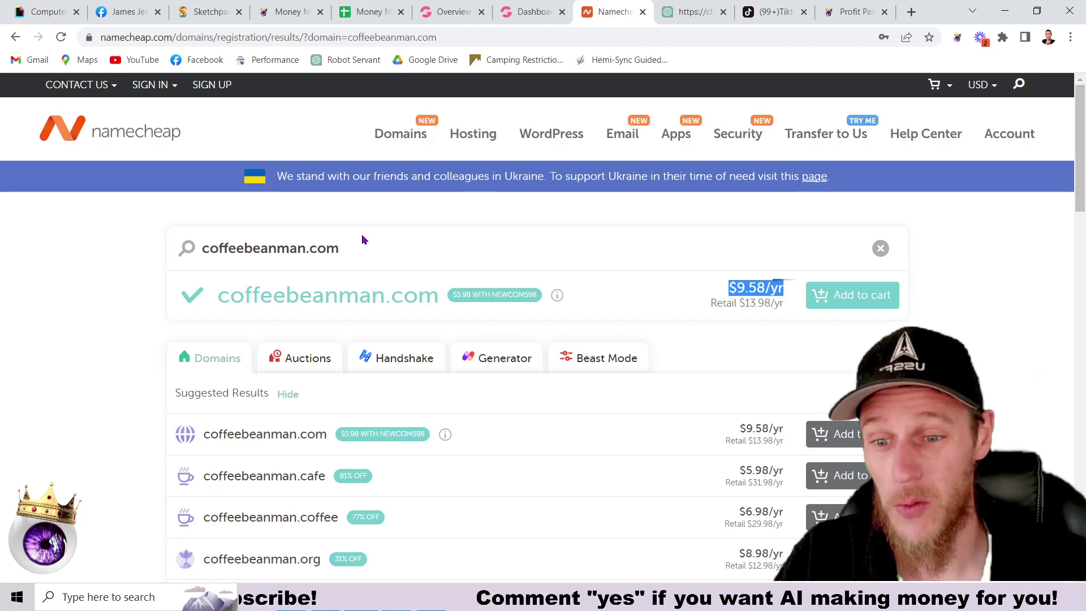
left_click(328, 250)
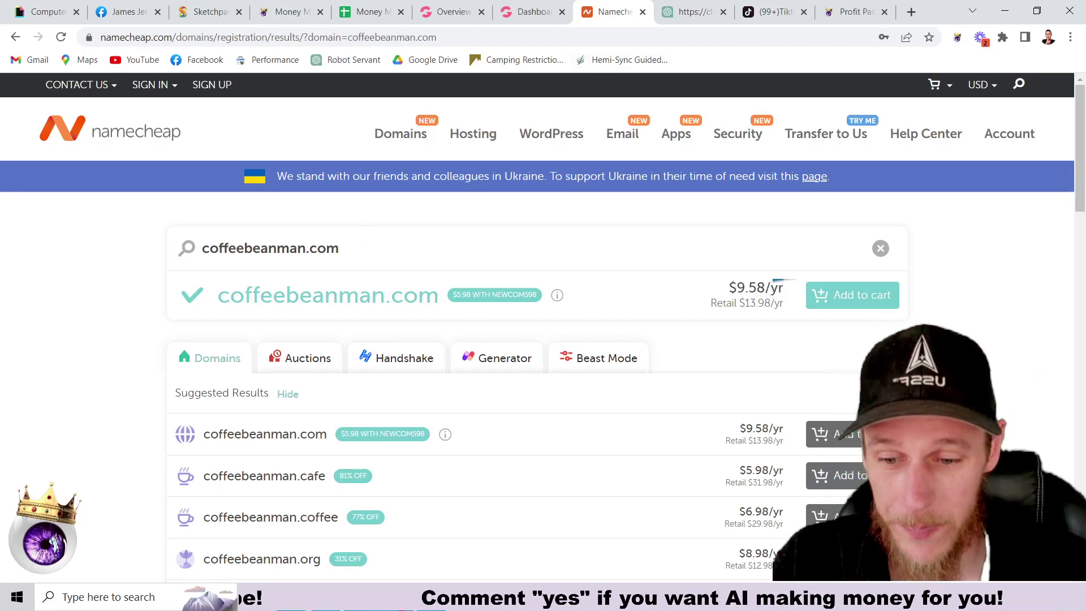
Switch to the Notepad outline and review the DOMAIN and OPT-IN FORM parts of item 2, then return to the browser
left_click(397, 599)
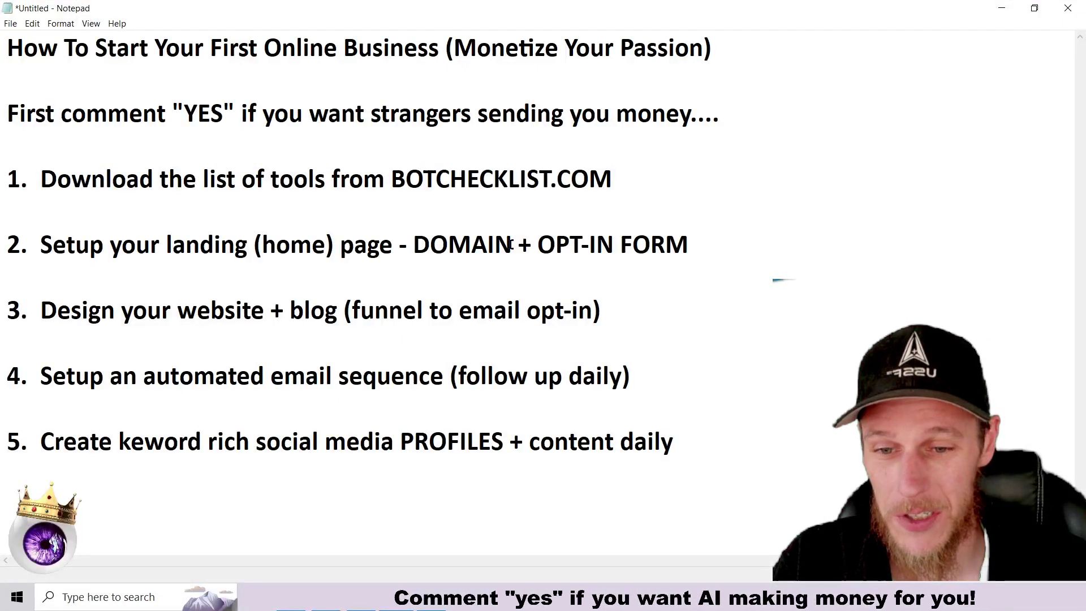
left_click_drag(511, 244, 429, 240)
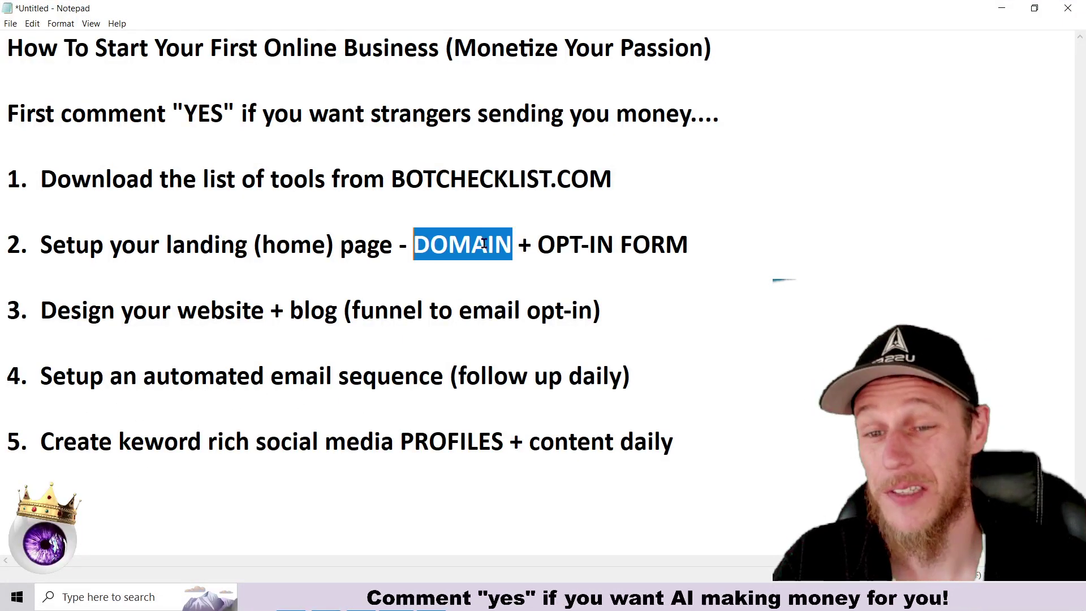
left_click_drag(542, 244, 702, 240)
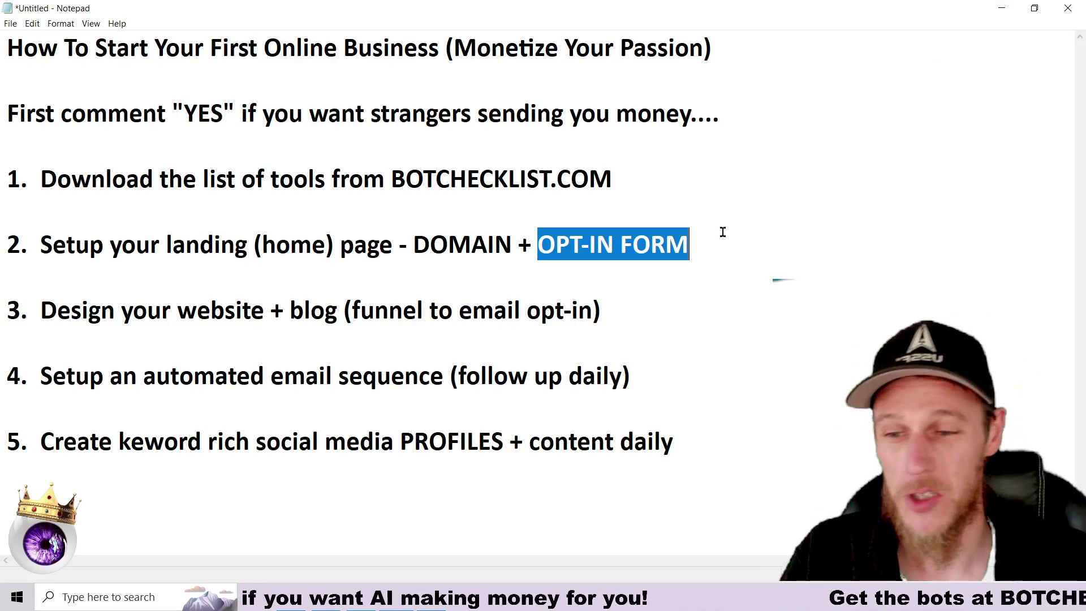
left_click(694, 251)
left_click(1002, 8)
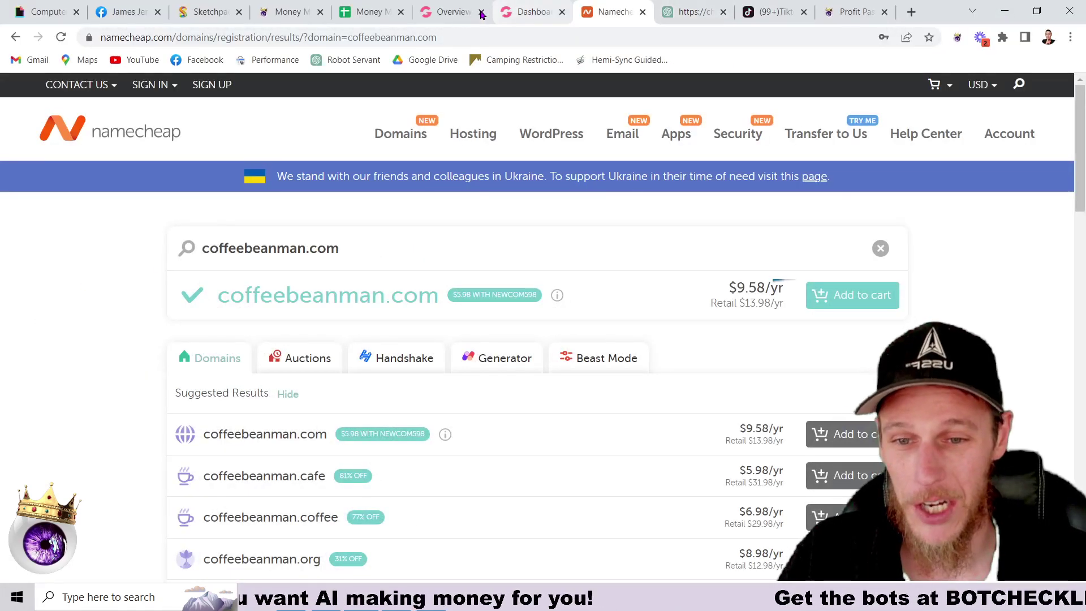
Switch to Groove, open GroovePages and start creating a new site
left_click(457, 11)
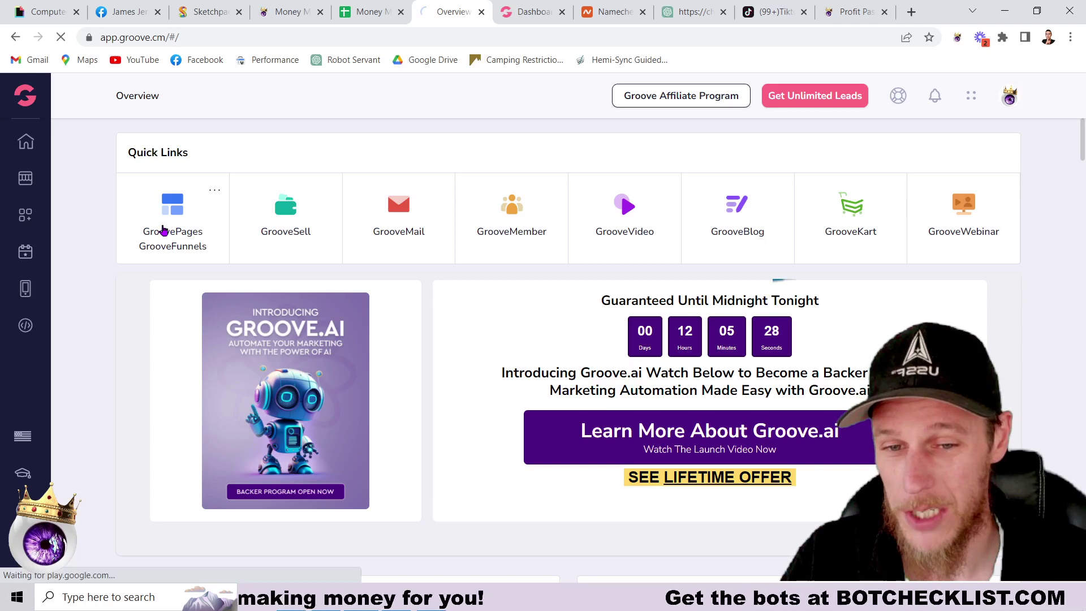
left_click(161, 231)
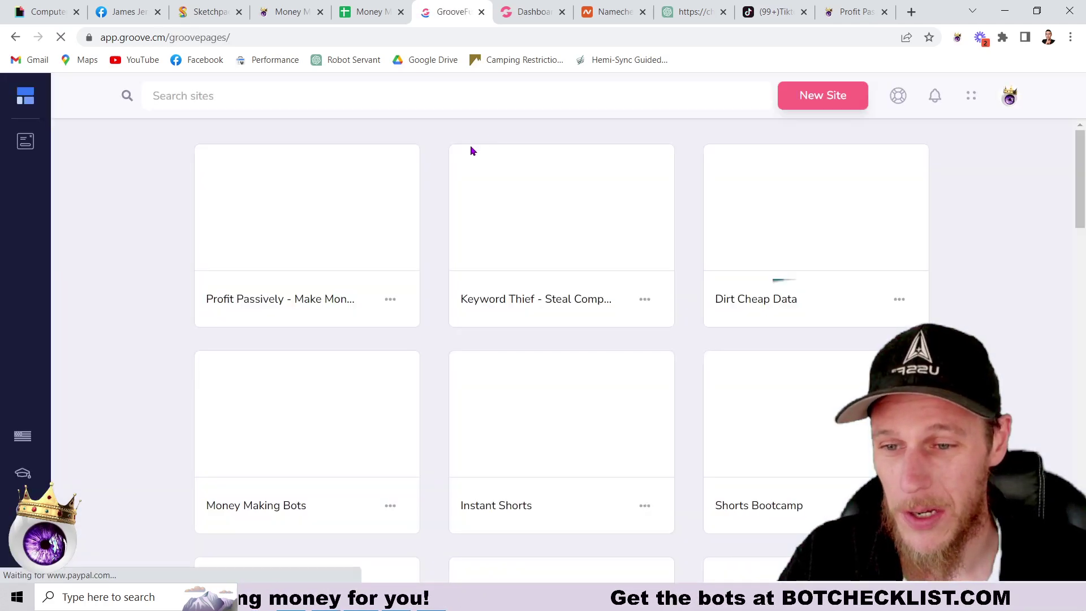
mouse_move(235, 204)
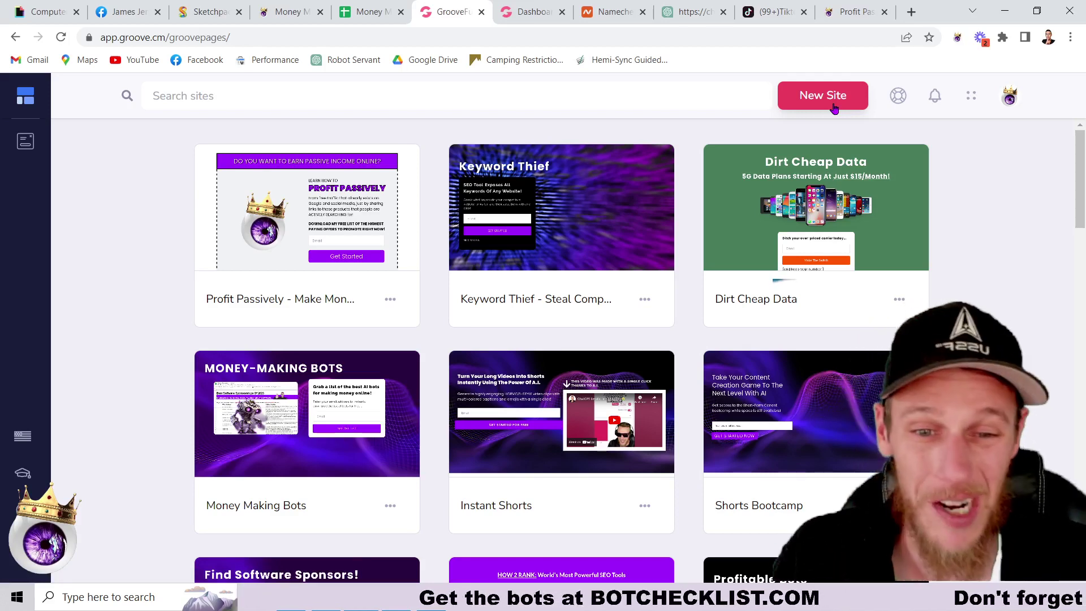
left_click(797, 99)
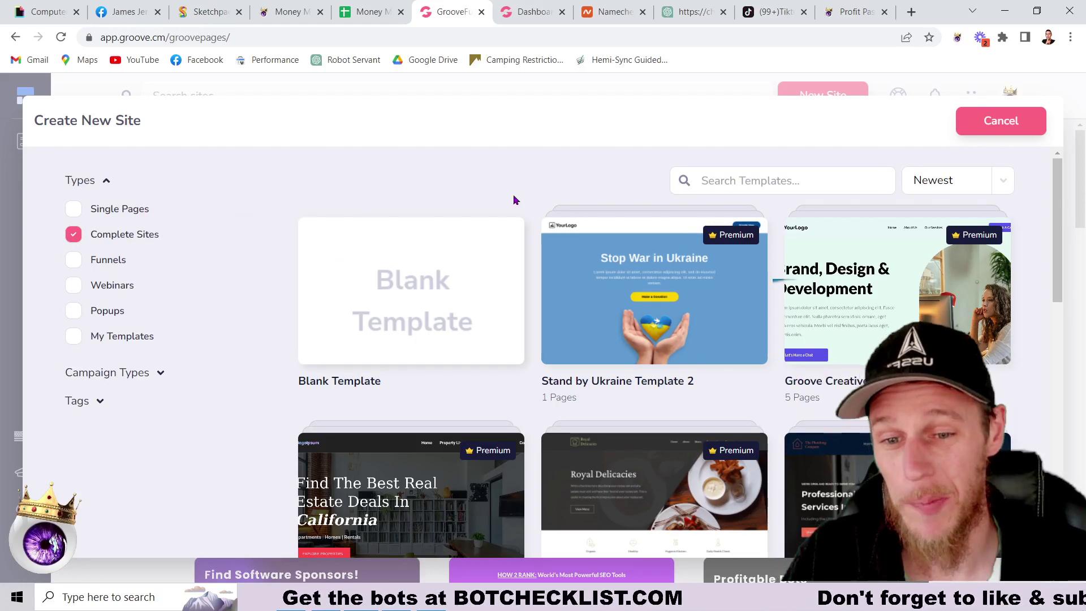
Browse the complete-site templates and choose the Blank Template for the new site
scroll(514, 197, "down", 3)
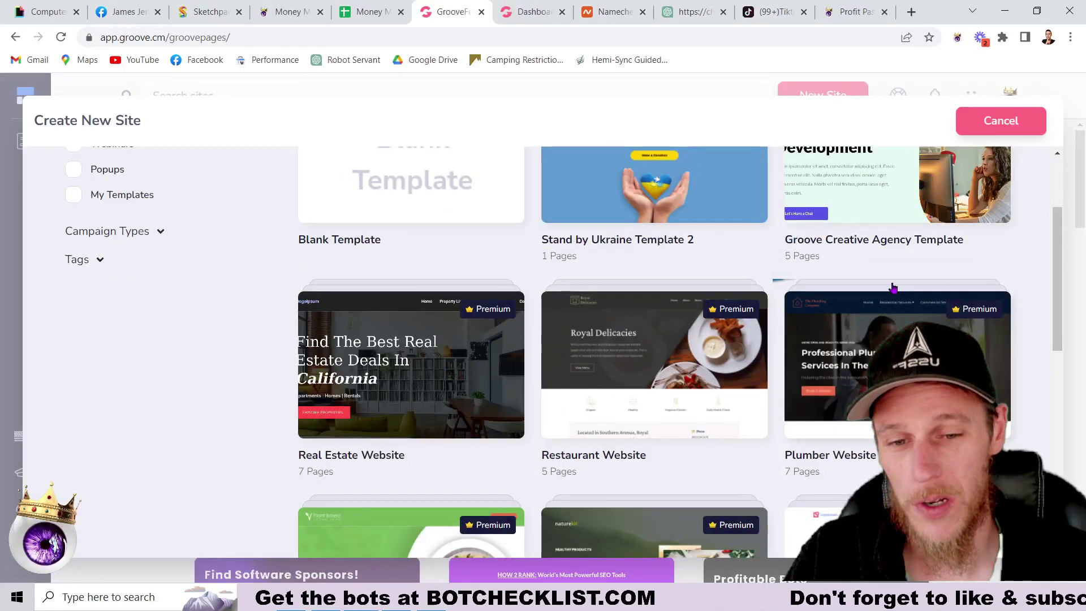
scroll(871, 305, "down", 4)
scroll(667, 407, "down", 6)
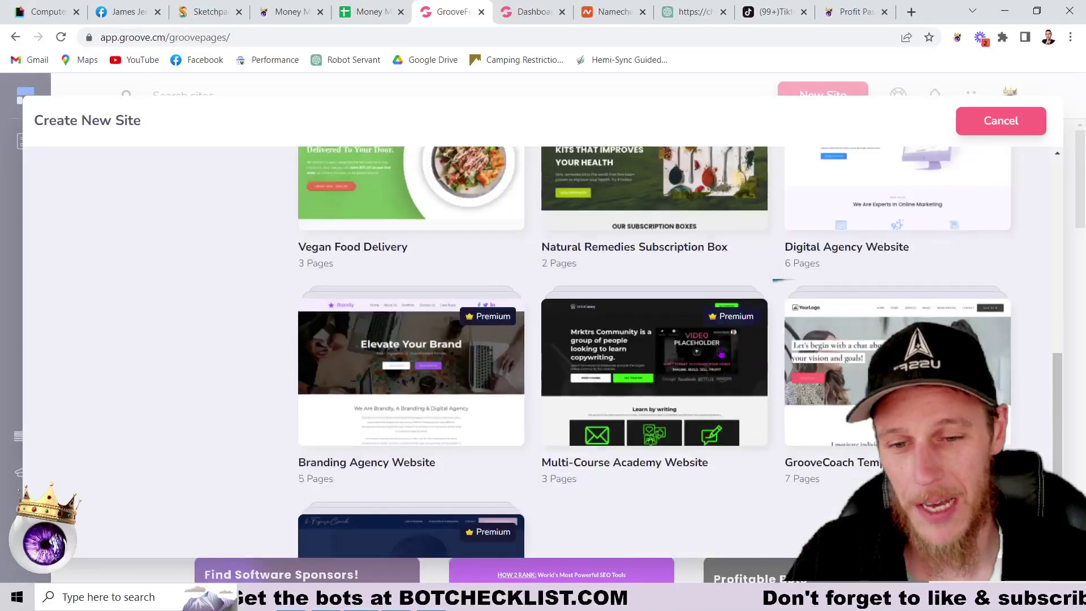
scroll(766, 348, "up", 4)
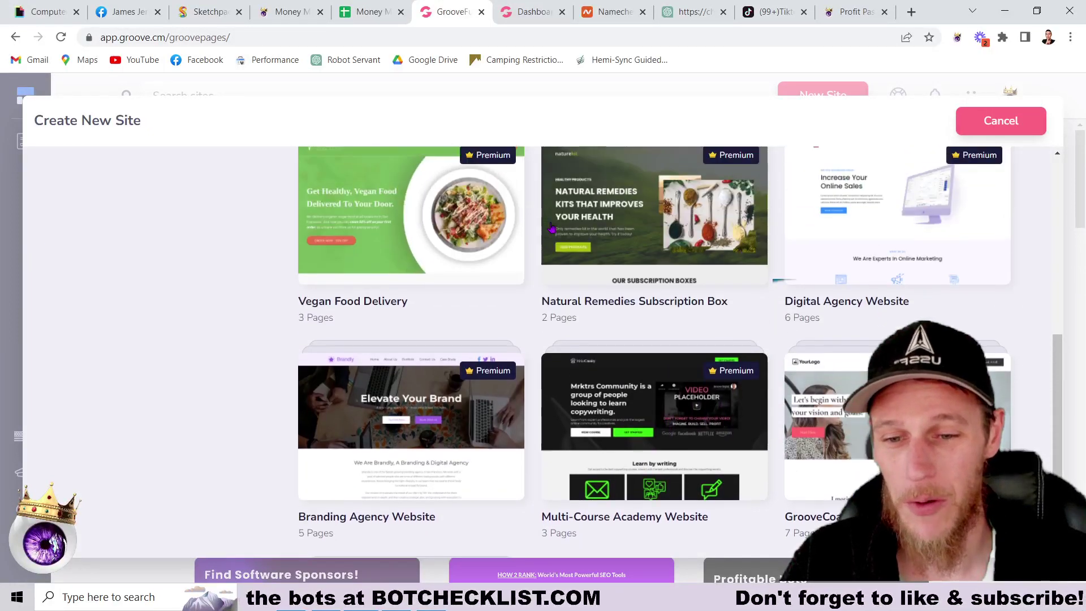
scroll(766, 348, "up", 6)
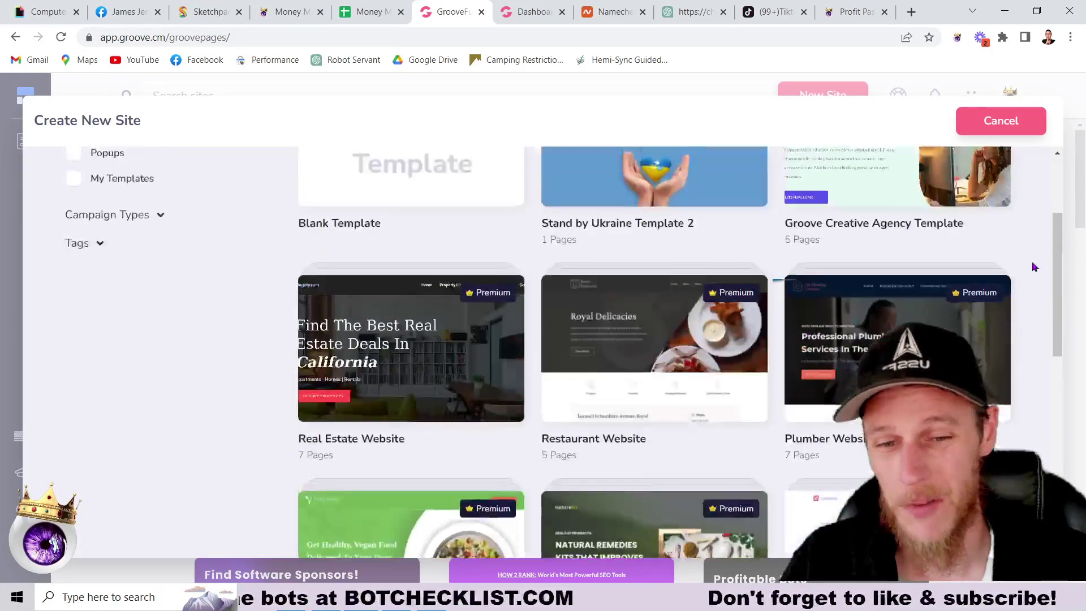
scroll(855, 273, "up", 3)
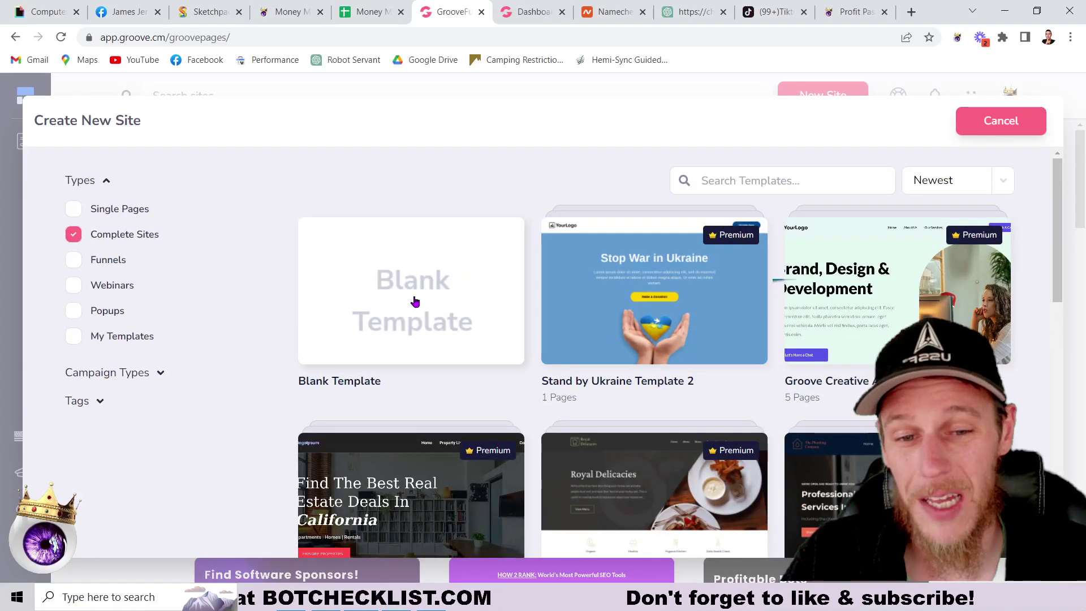
left_click(440, 274)
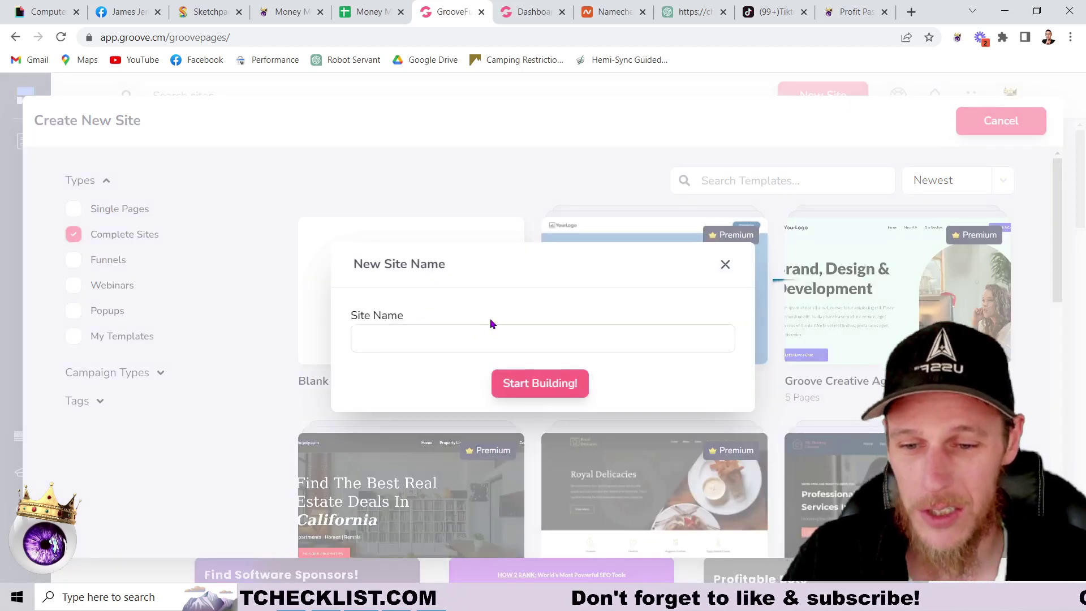
Name the new site Coffee Bean and start building it
type("Coof")
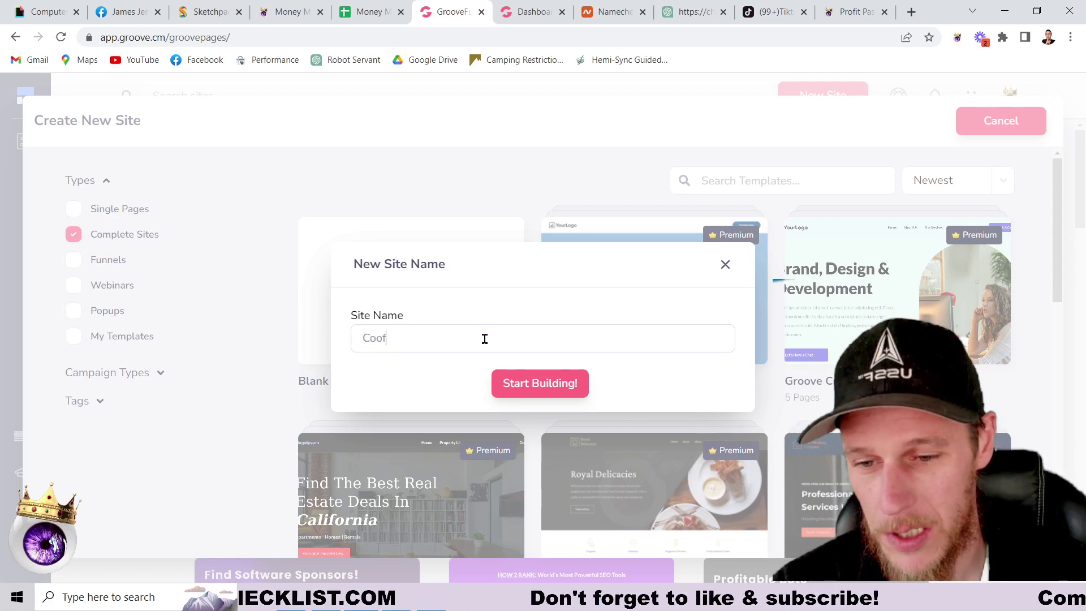
key("BackSpace")
type("ffee")
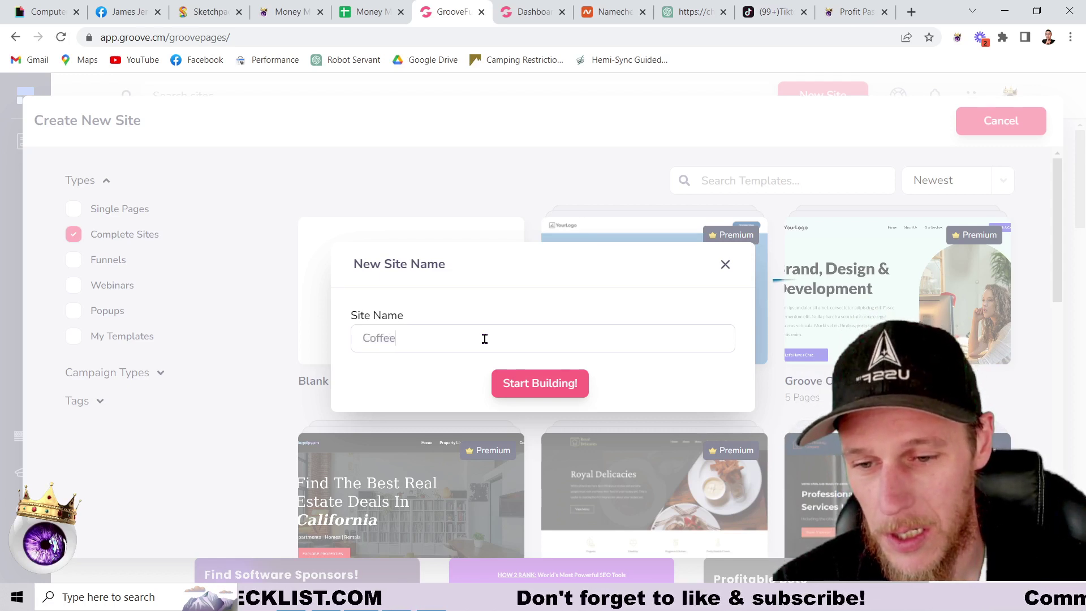
type(" Bean")
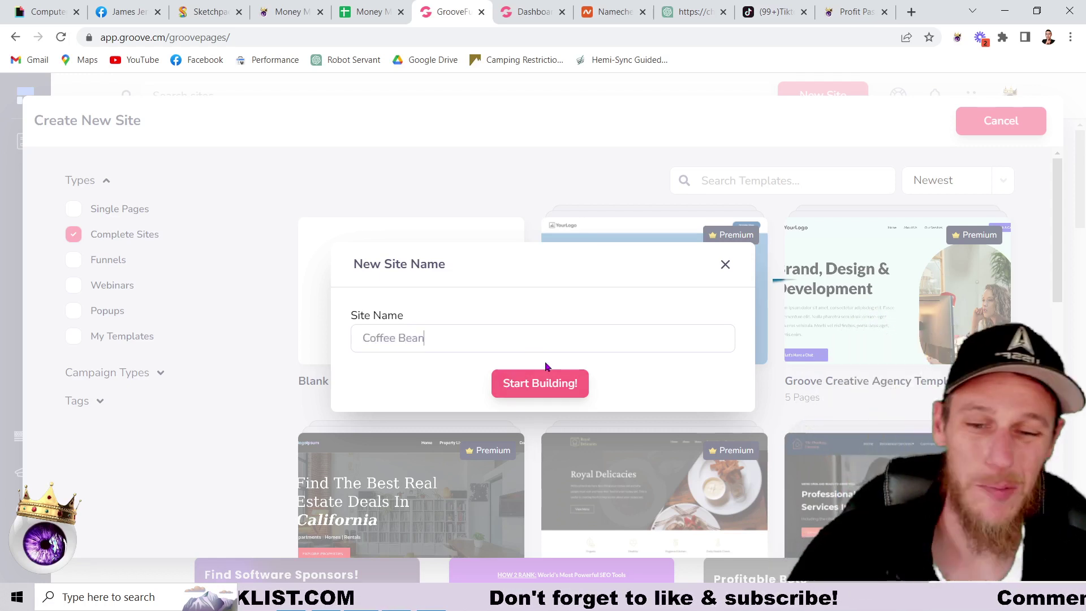
left_click(570, 387)
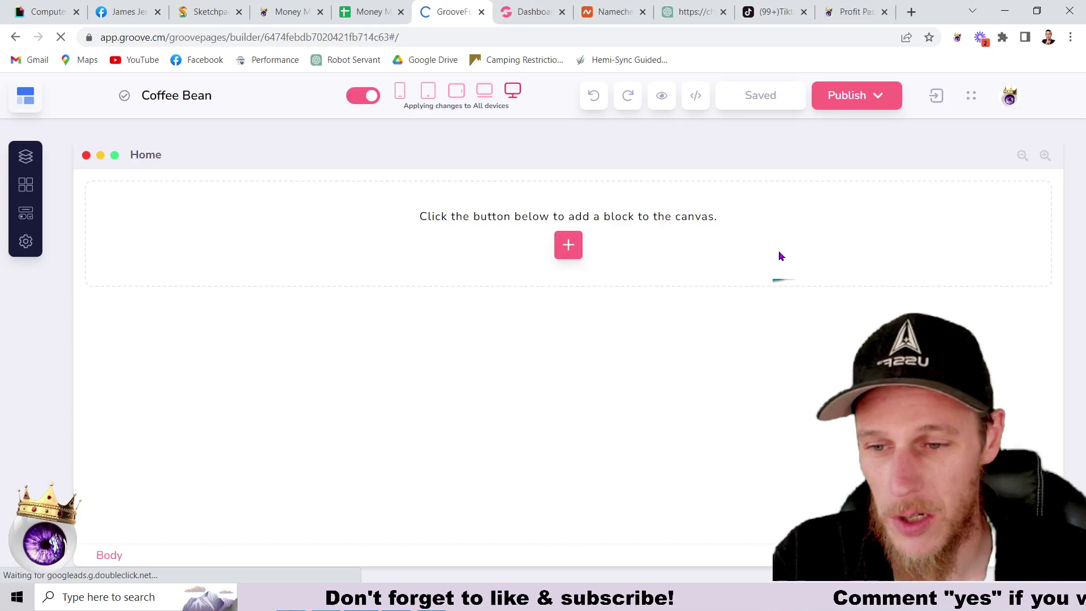
Add the Designer lead magnet block headed "I Help Businesses Scale To 6 Figures In Less Than 90 Days" to the empty Home page
left_click(568, 245)
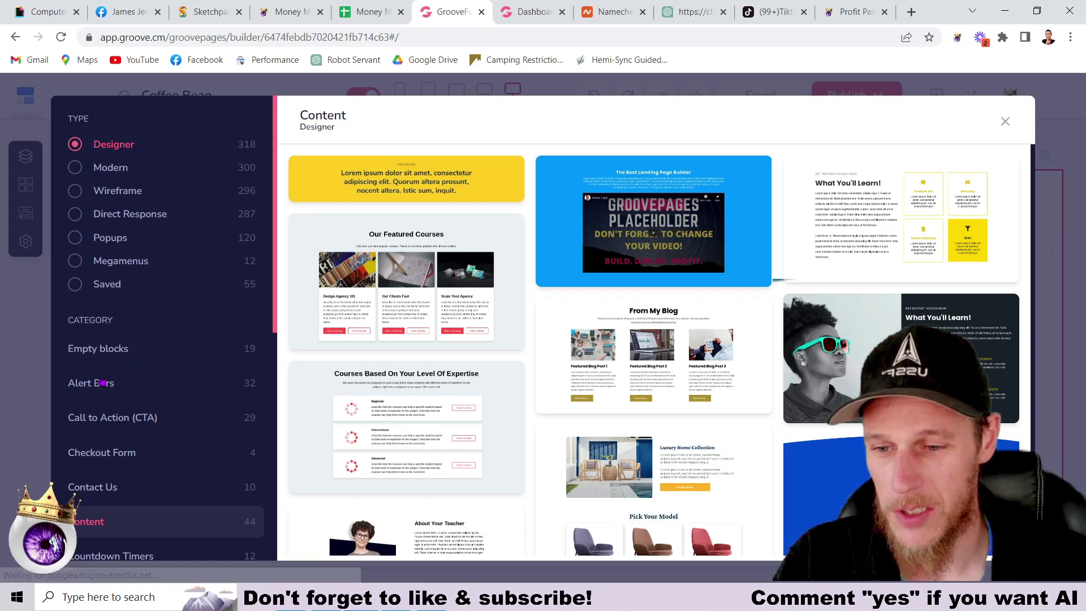
scroll(130, 438, "down", 4)
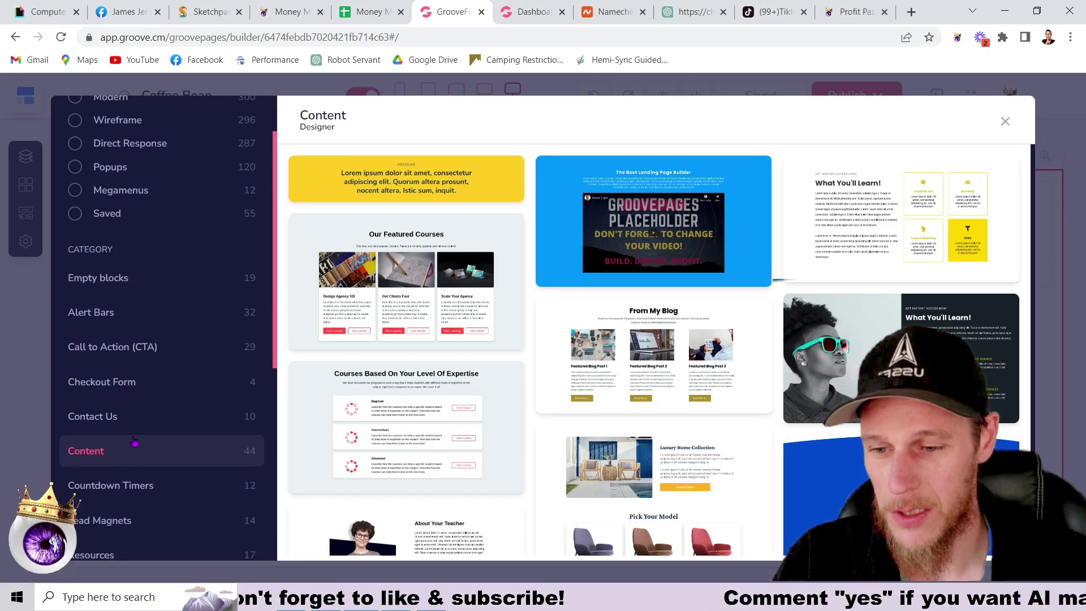
left_click(100, 379)
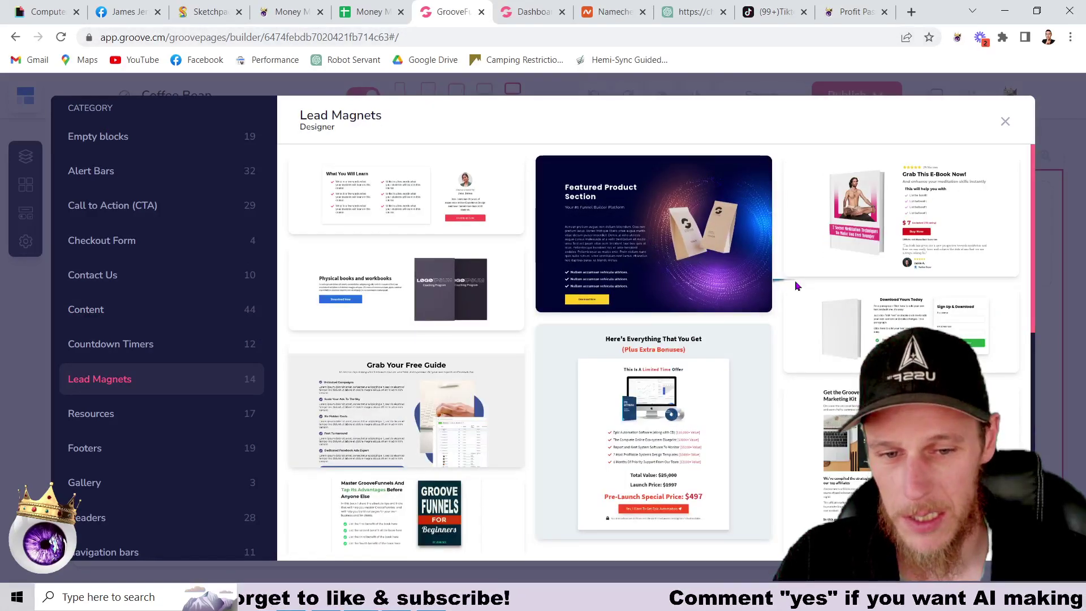
scroll(911, 321, "down", 10)
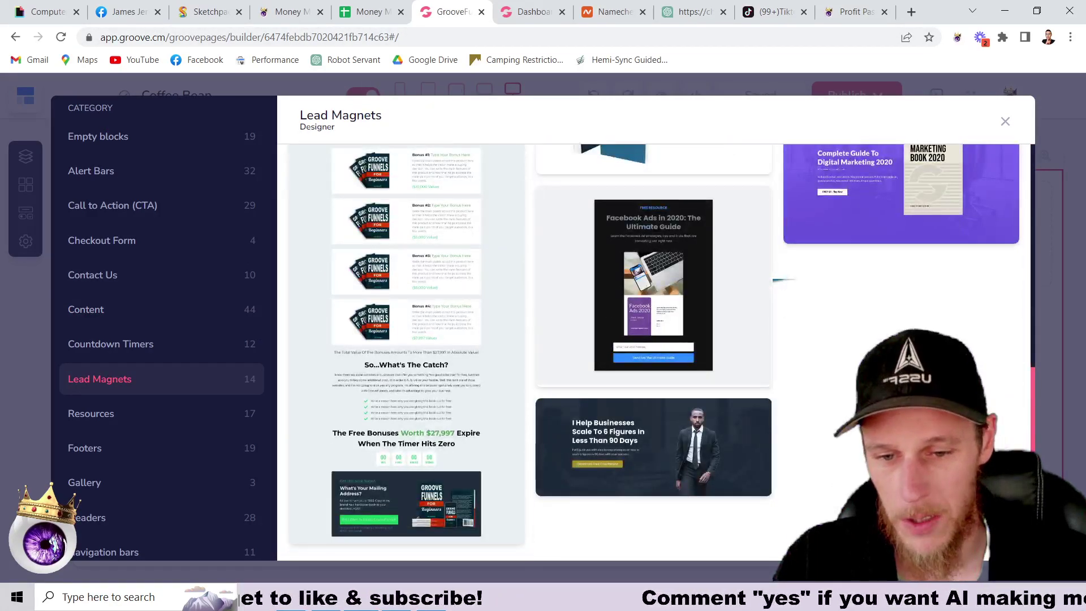
scroll(721, 447, "up", 1)
scroll(721, 447, "down", 1)
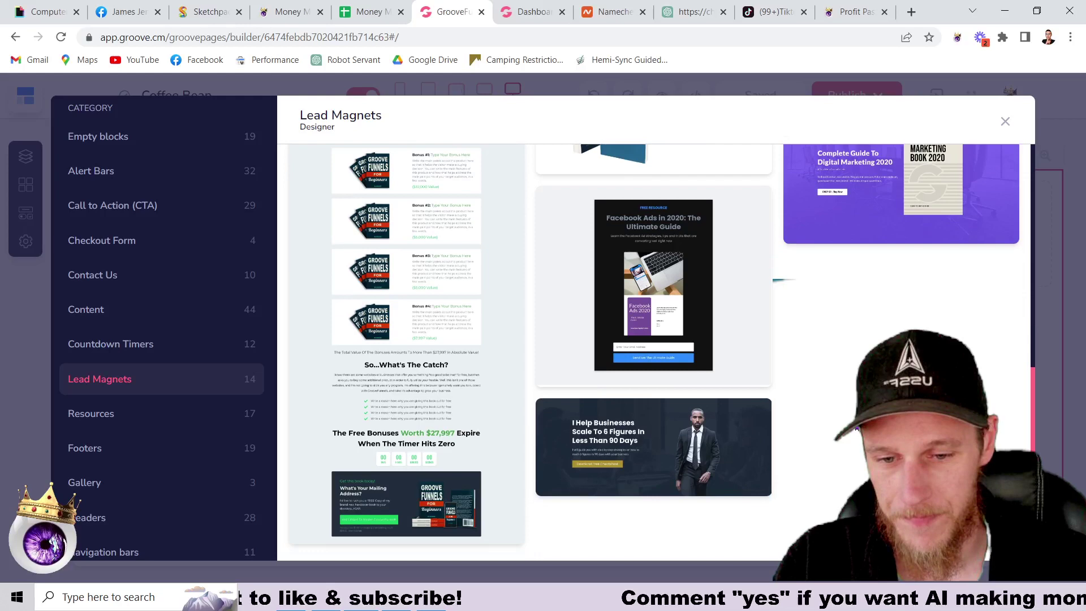
left_click(722, 447)
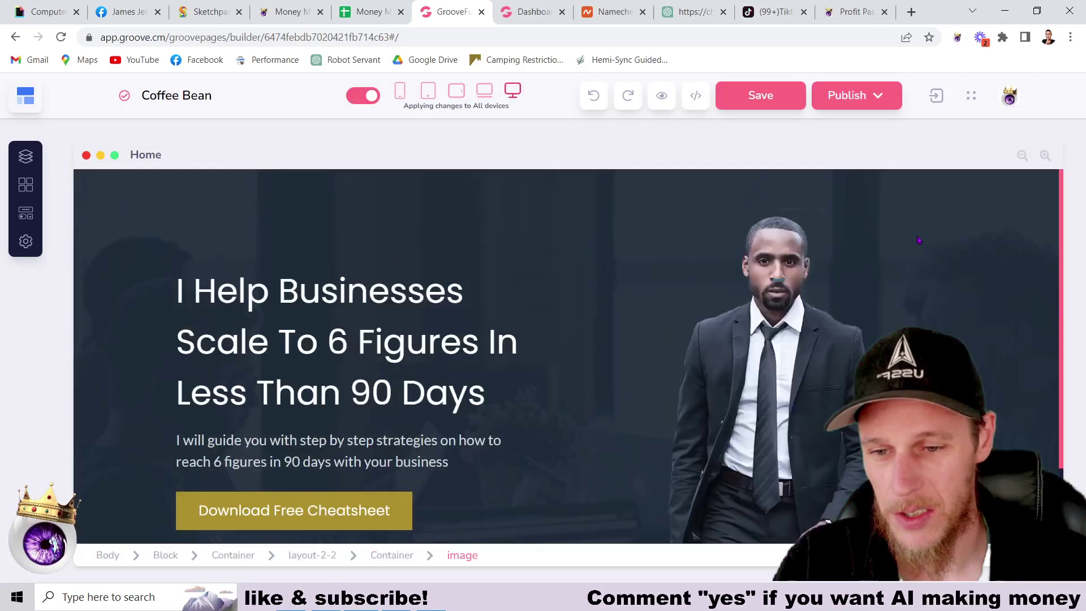
Replace the lead magnet block's photo of the man in a suit with the snowy mountain selfie from My Files in the Image Library
scroll(905, 237, "down", 2)
left_click(786, 291)
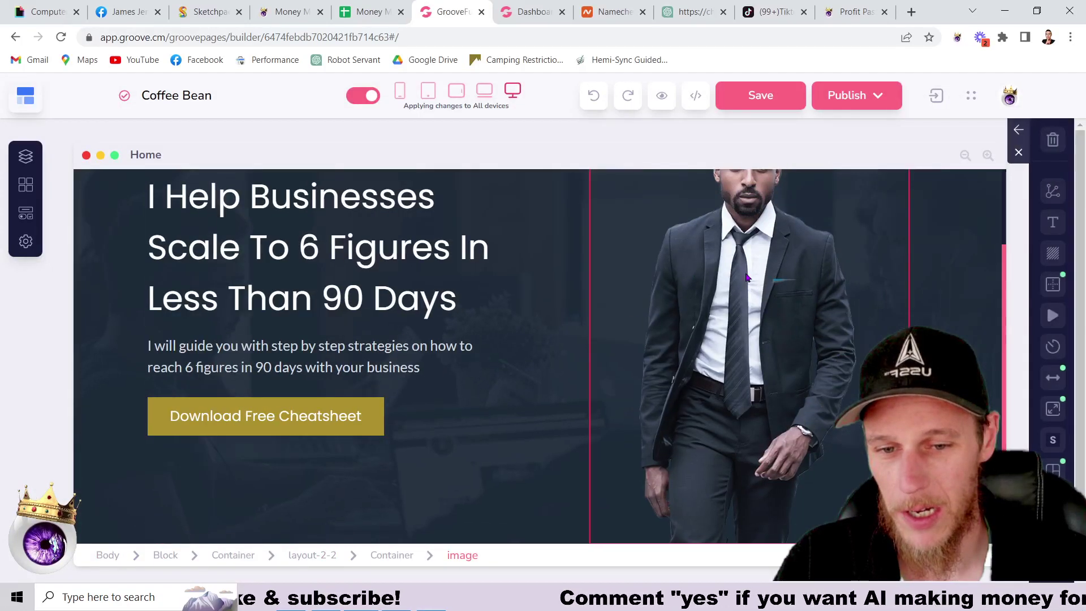
scroll(149, 430, "up", 2)
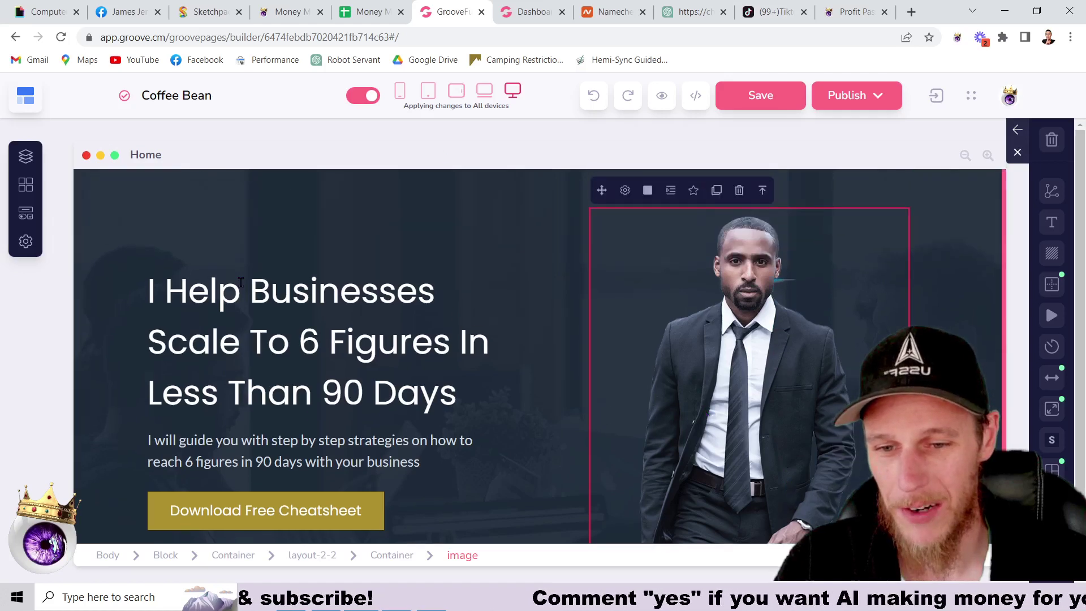
scroll(679, 297, "down", 2)
scroll(711, 310, "up", 2)
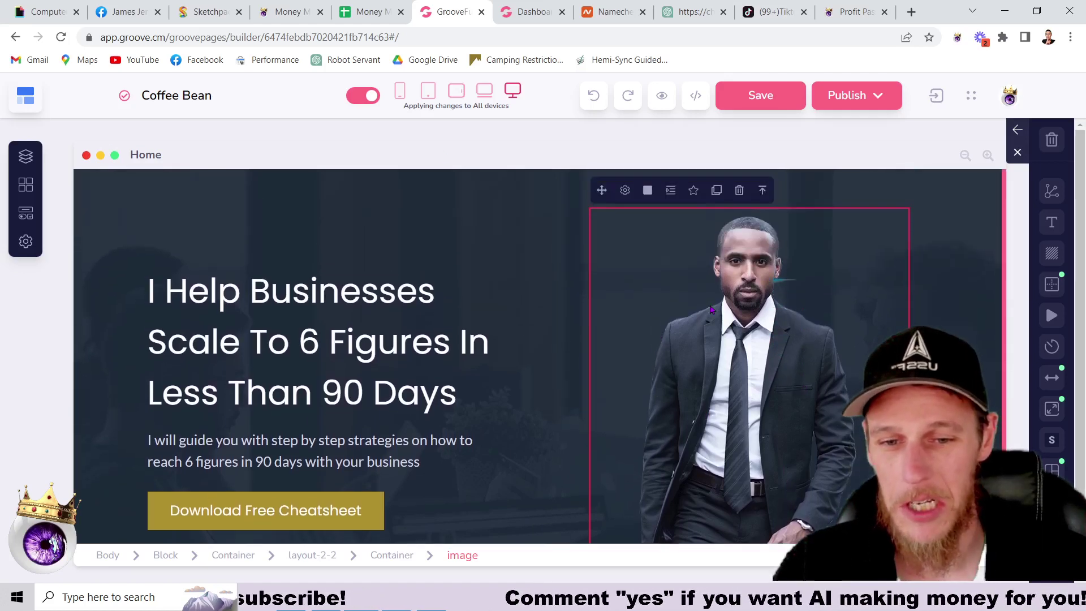
left_click(625, 192)
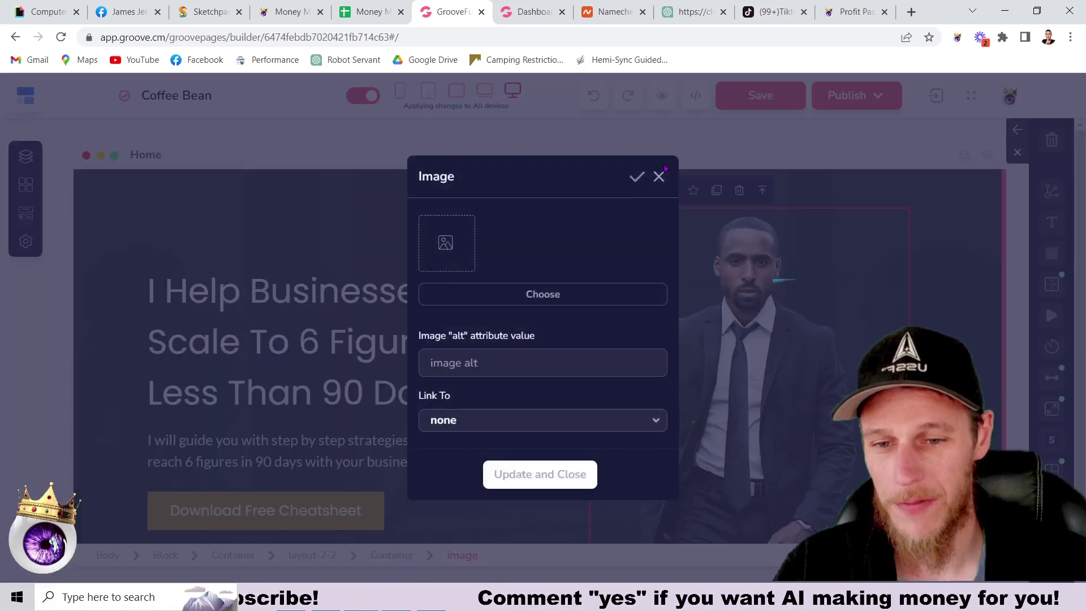
left_click(463, 293)
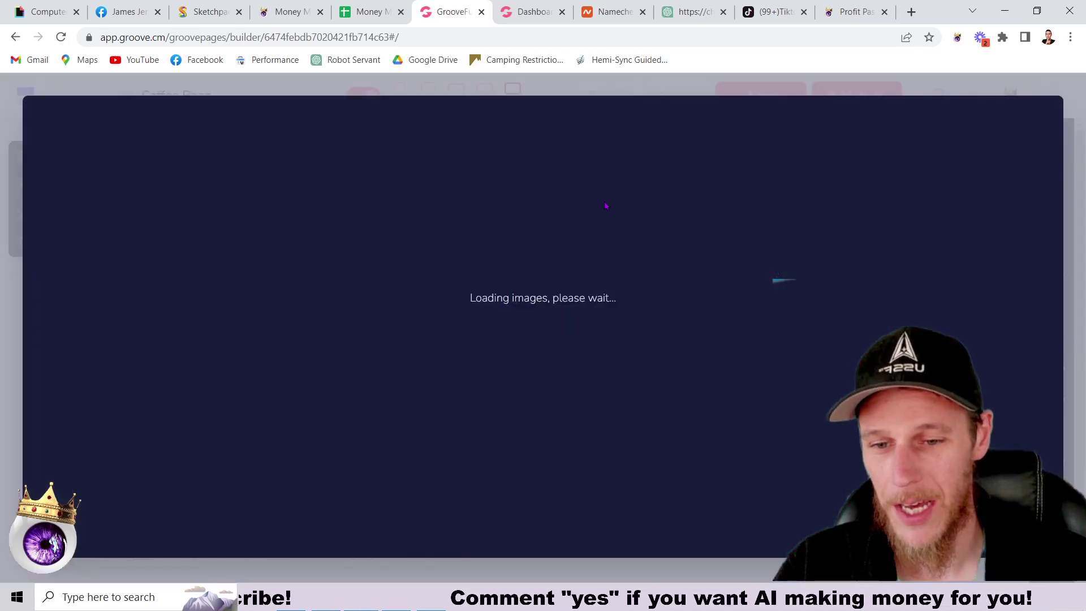
scroll(675, 293, "down", 3)
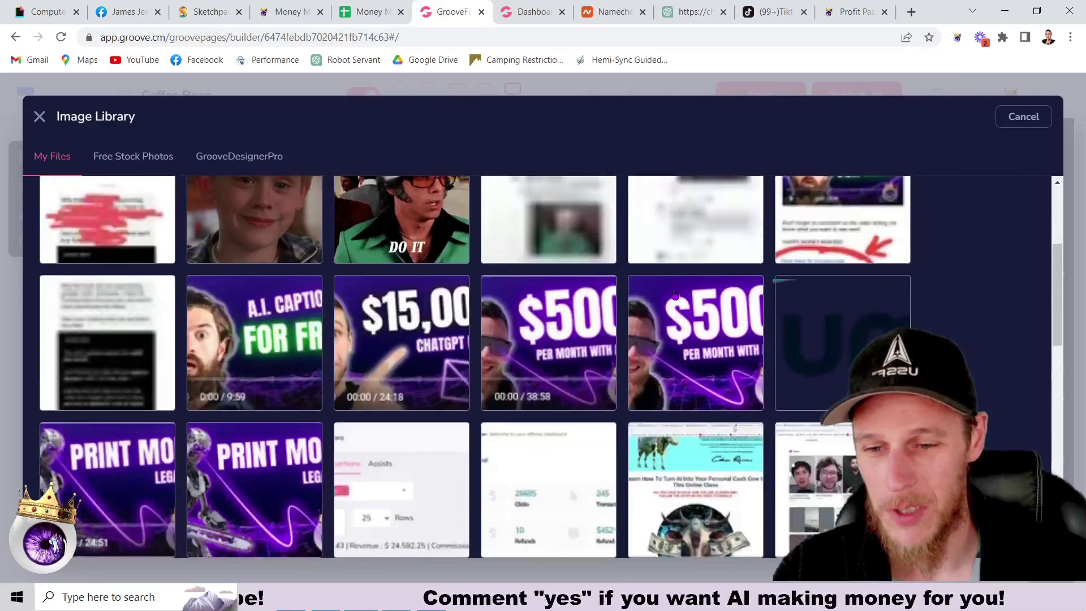
scroll(674, 294, "up", 4)
left_click(899, 214)
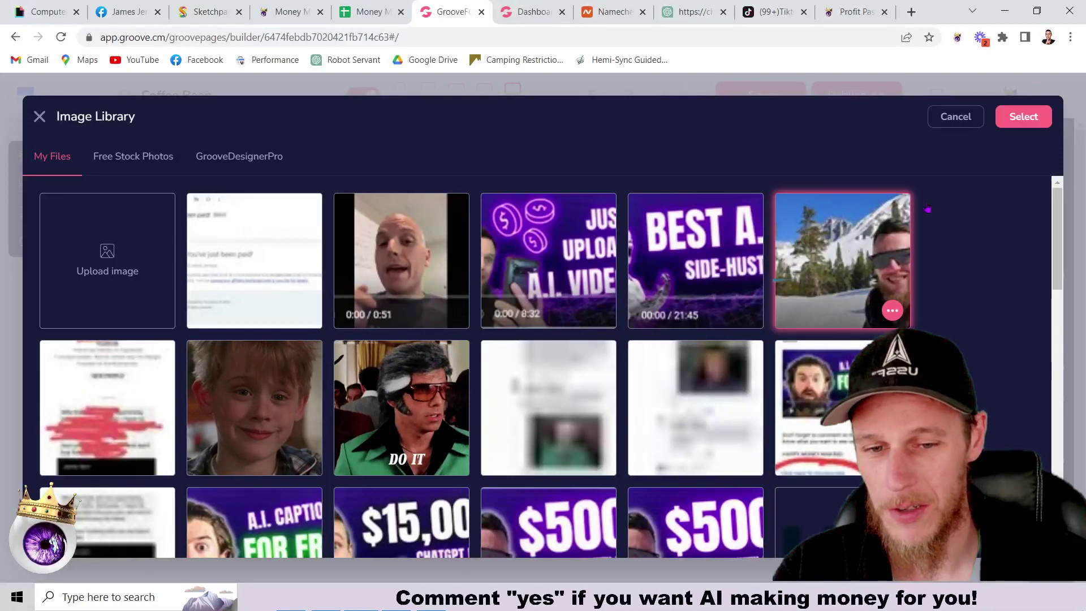
left_click(1024, 116)
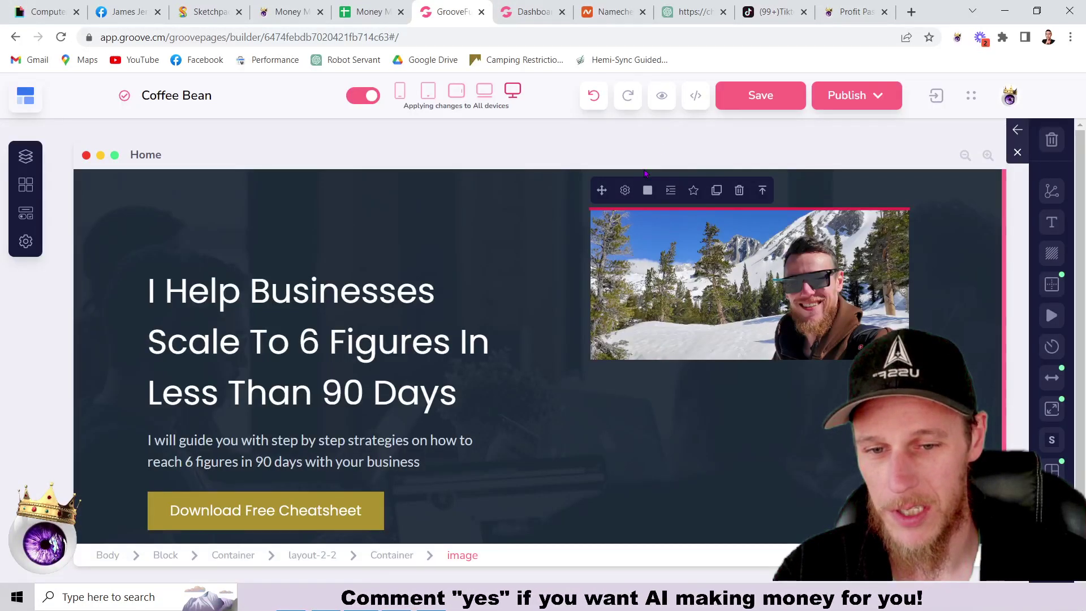
Replace the lead magnet headline with "Get my mountain roasted coffee bean newsletter"
scroll(902, 259, "down", 1)
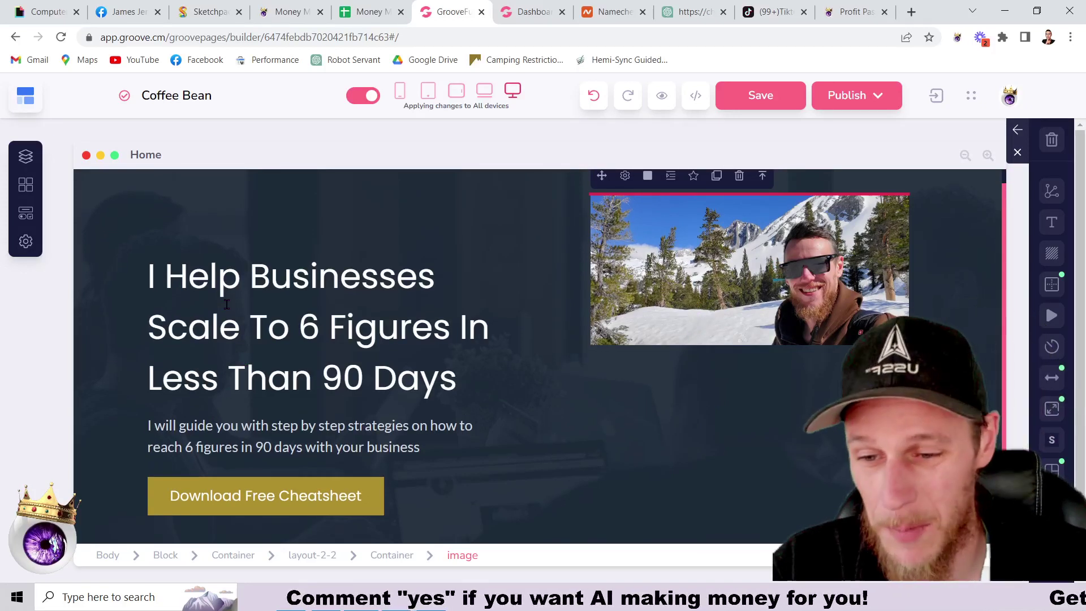
left_click(325, 323)
triple_click(325, 324)
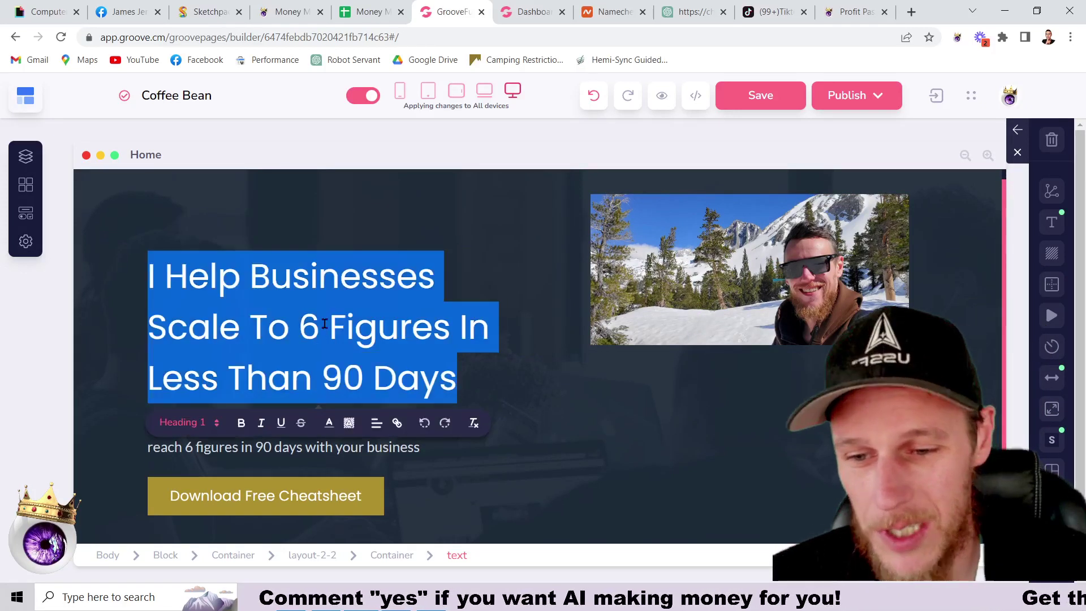
type("Get my m")
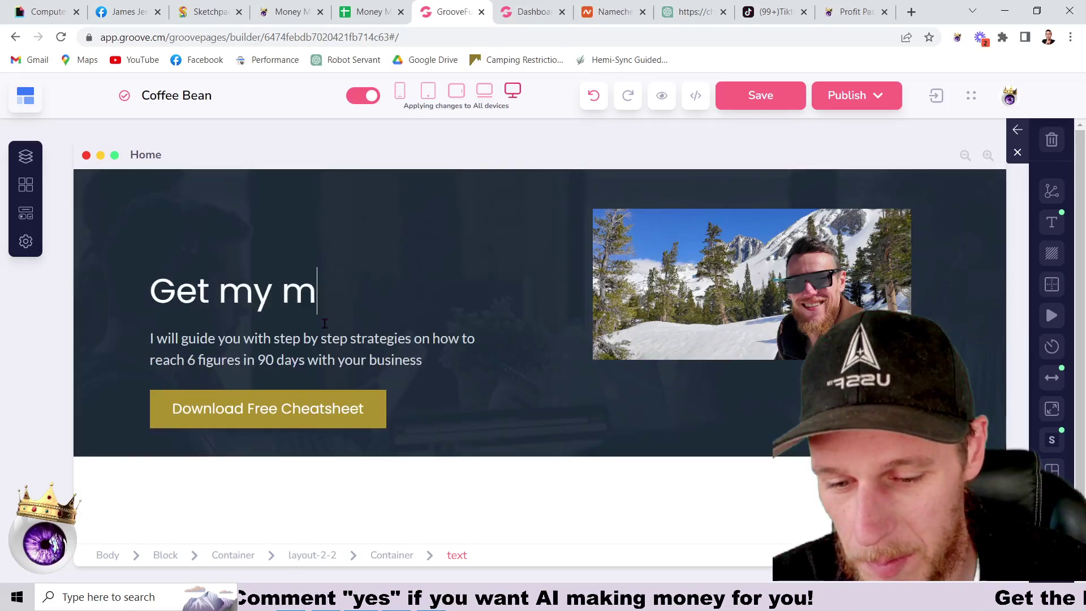
type("ountain roasted co")
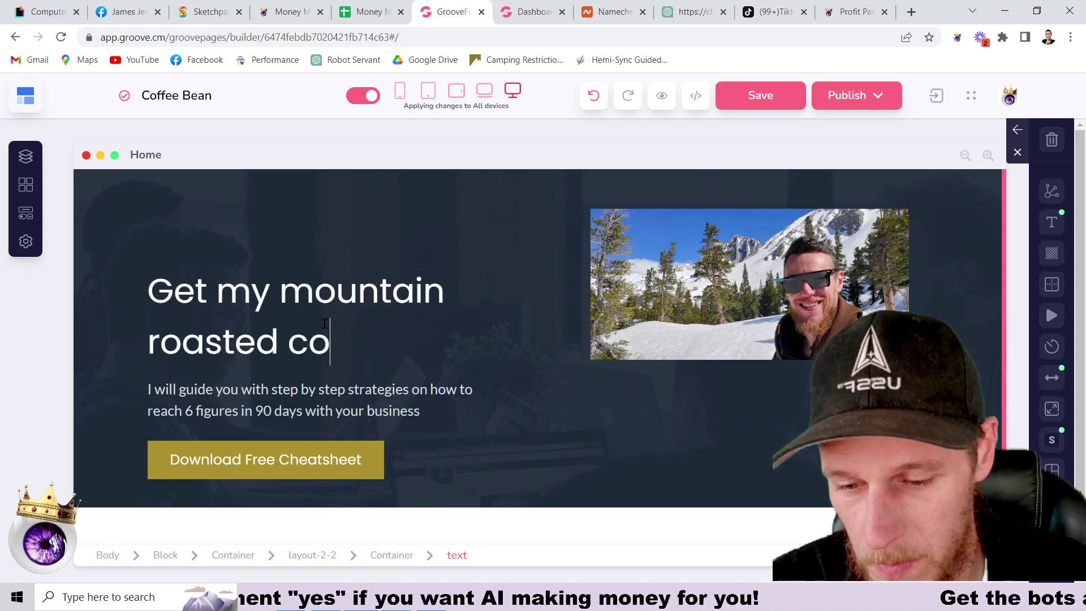
type("ffee bean ne")
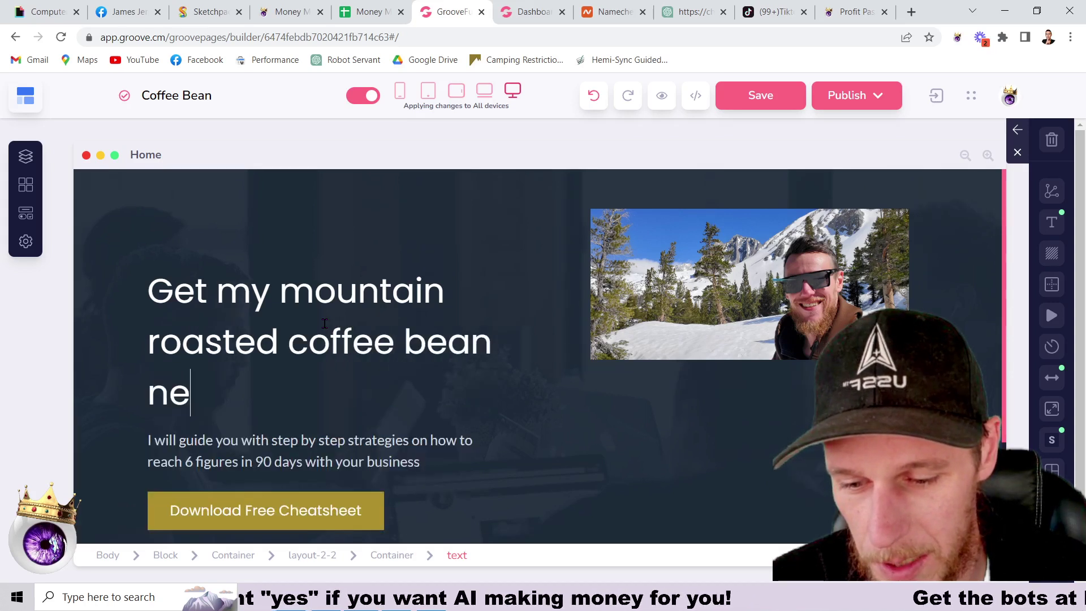
type("wsletter")
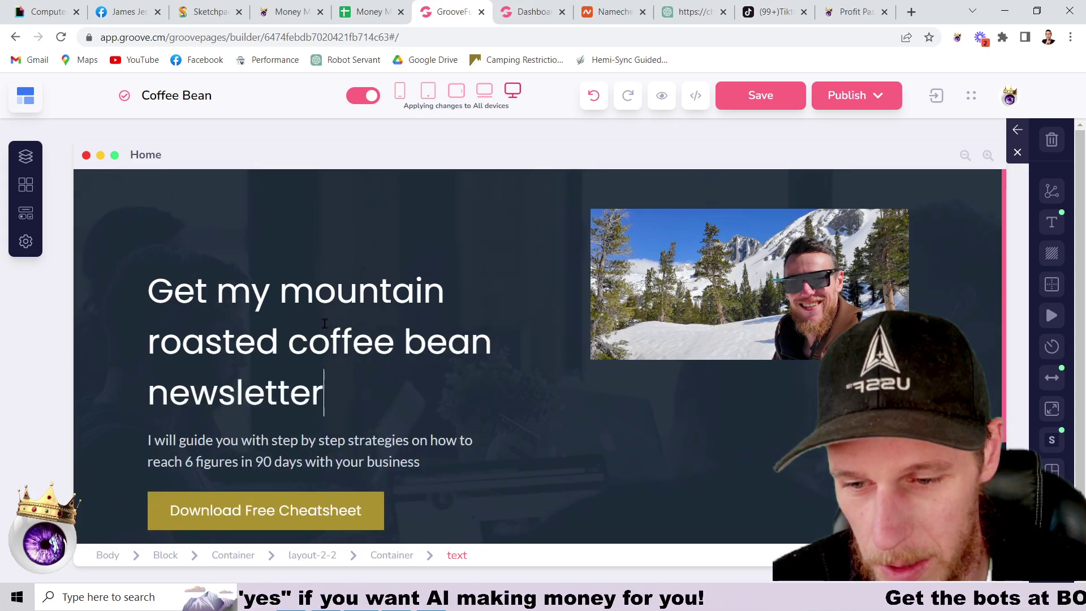
Replace the paragraph under the headline with "Stay up to date on all of my latest tasty discoveries in the world of coffee roasting."
left_click(365, 456)
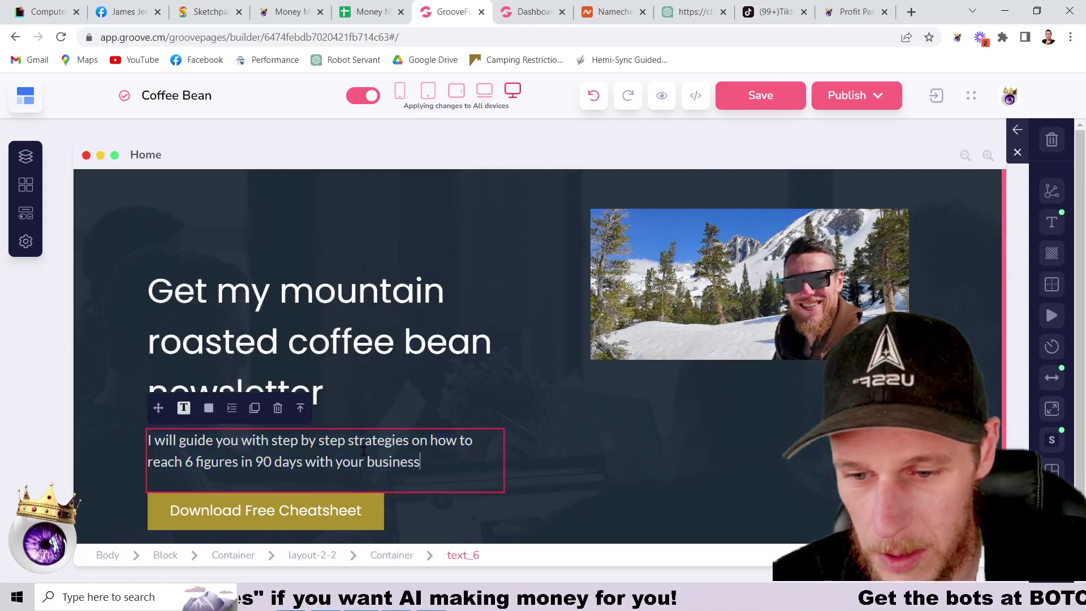
key("ctrl+a")
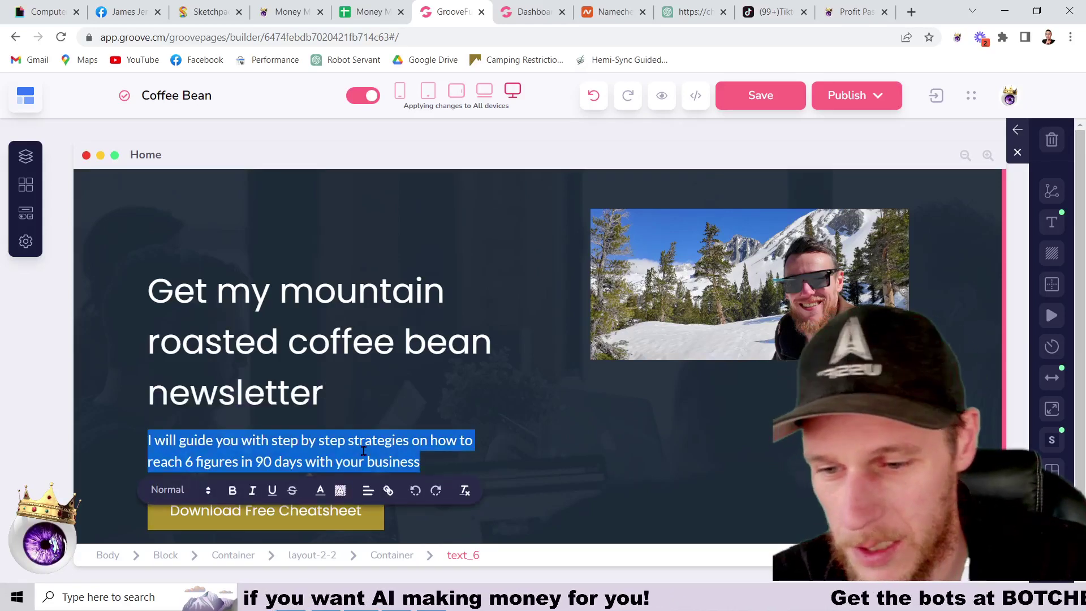
type("St")
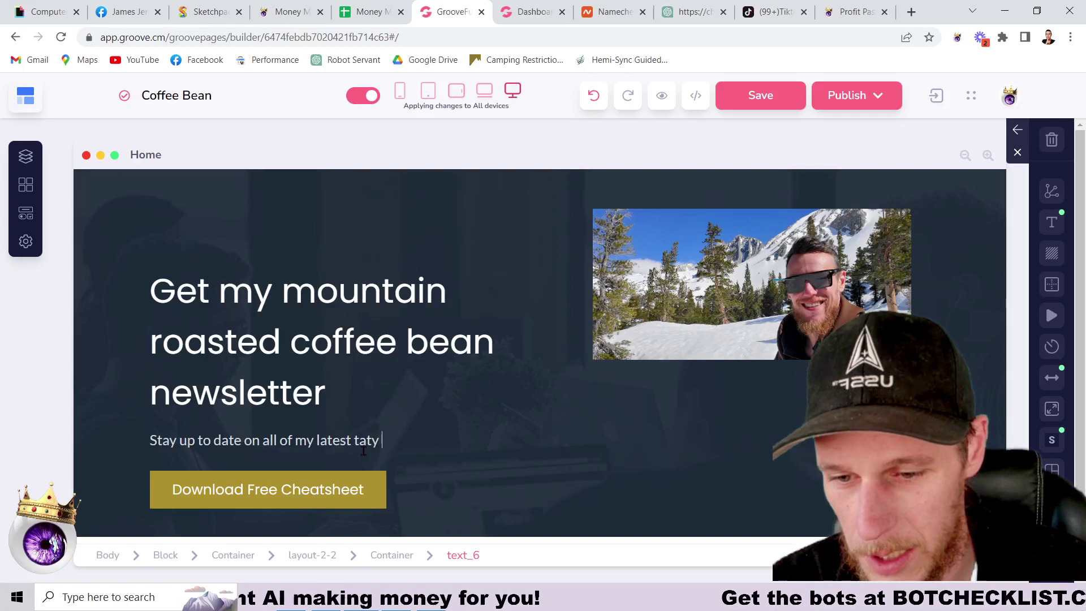
type("disc")
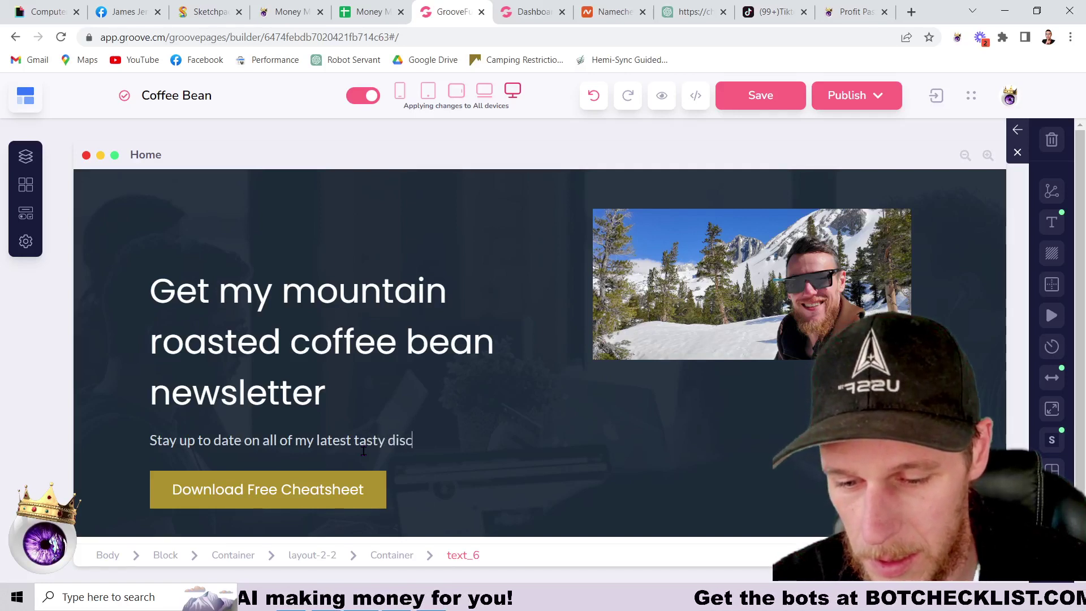
type("overies in")
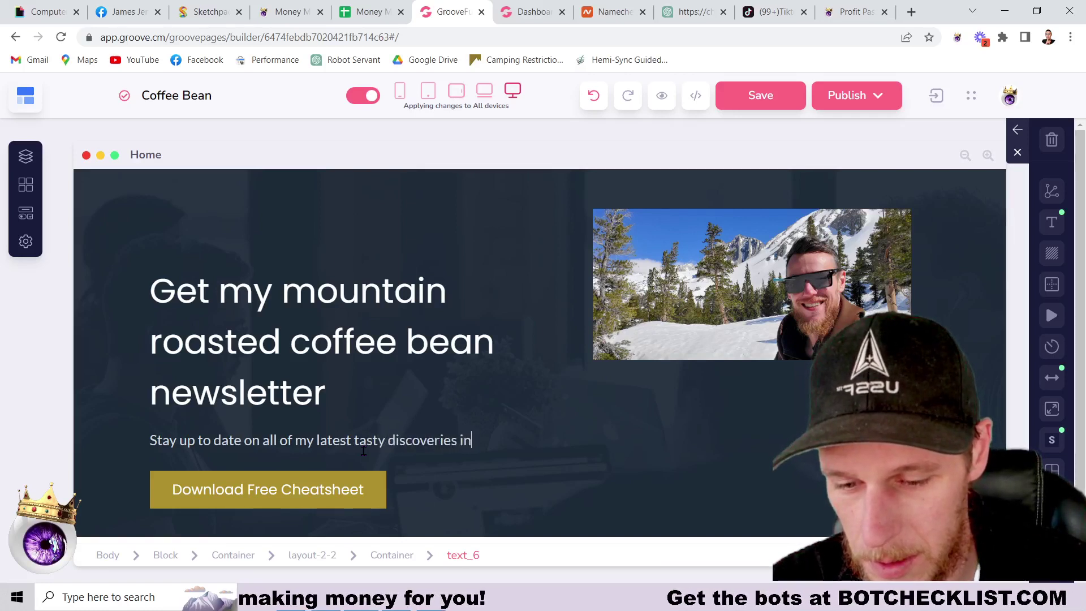
type(" the world of coffe")
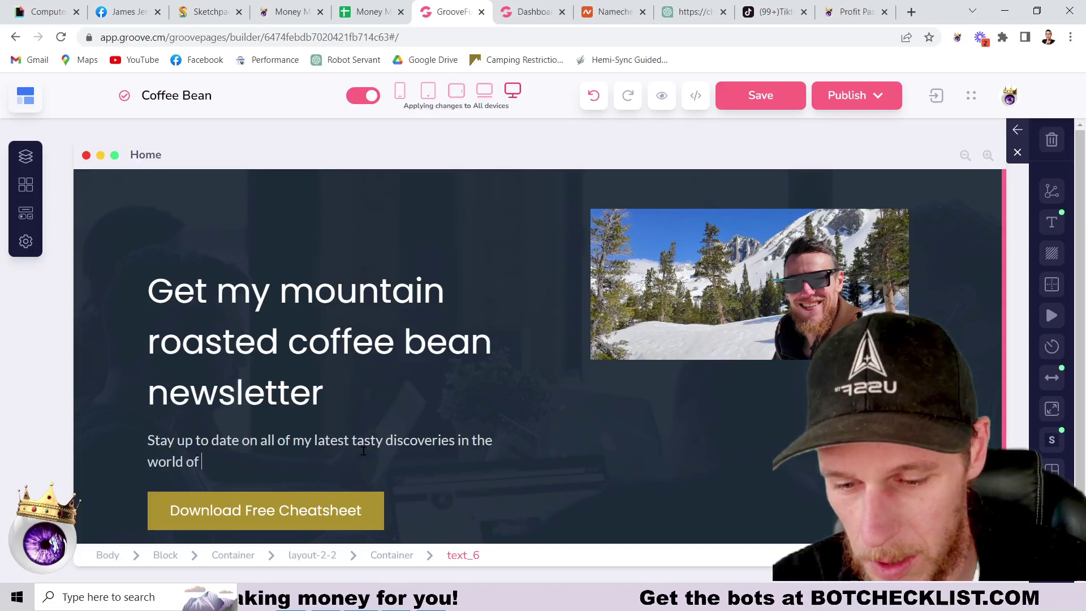
type("e roasting.")
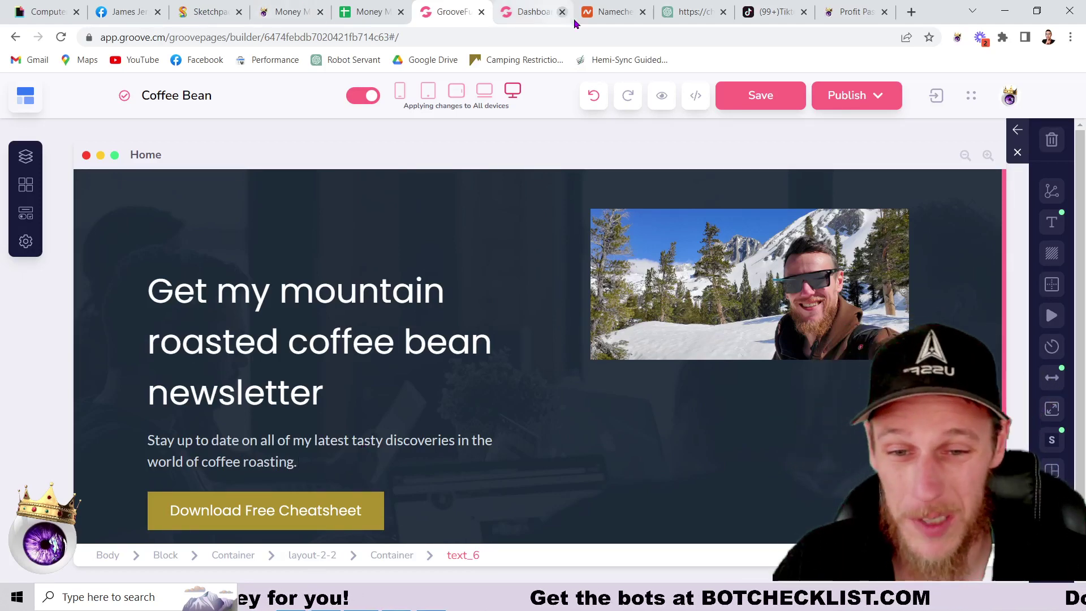
Switch to ChatGPT and copy its suggested subtext beginning "Discover the Art and Science of Coffee Bean Roasting", without the quotation marks
left_click(678, 19)
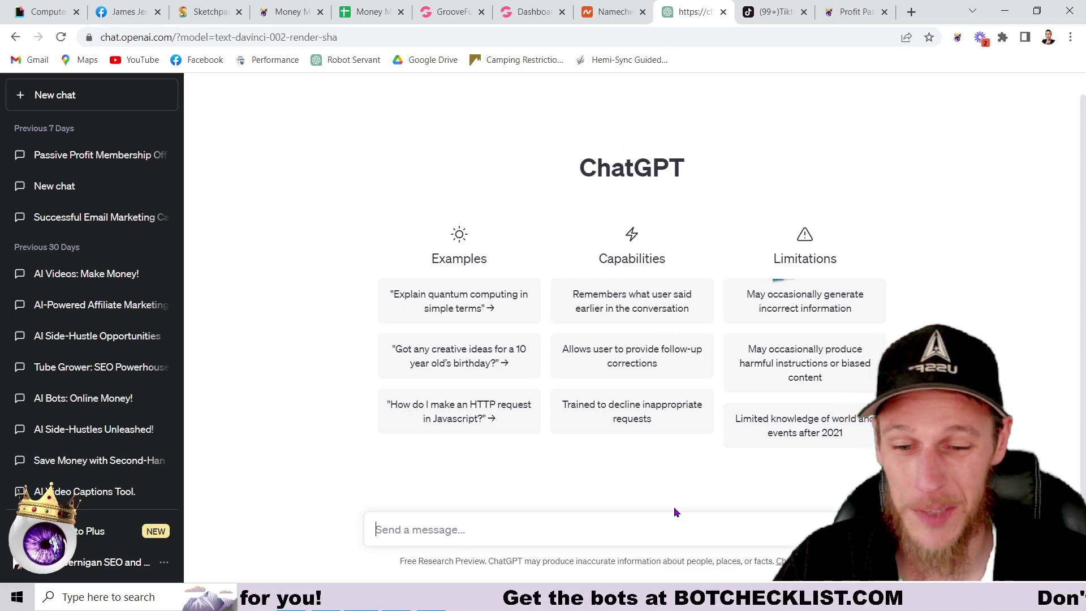
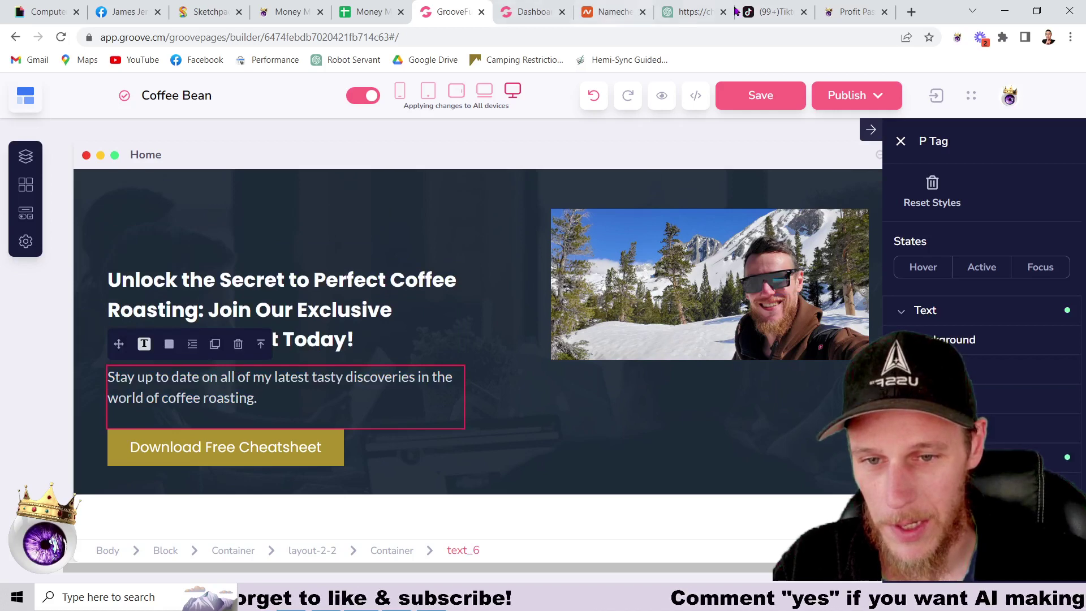
left_click(686, 12)
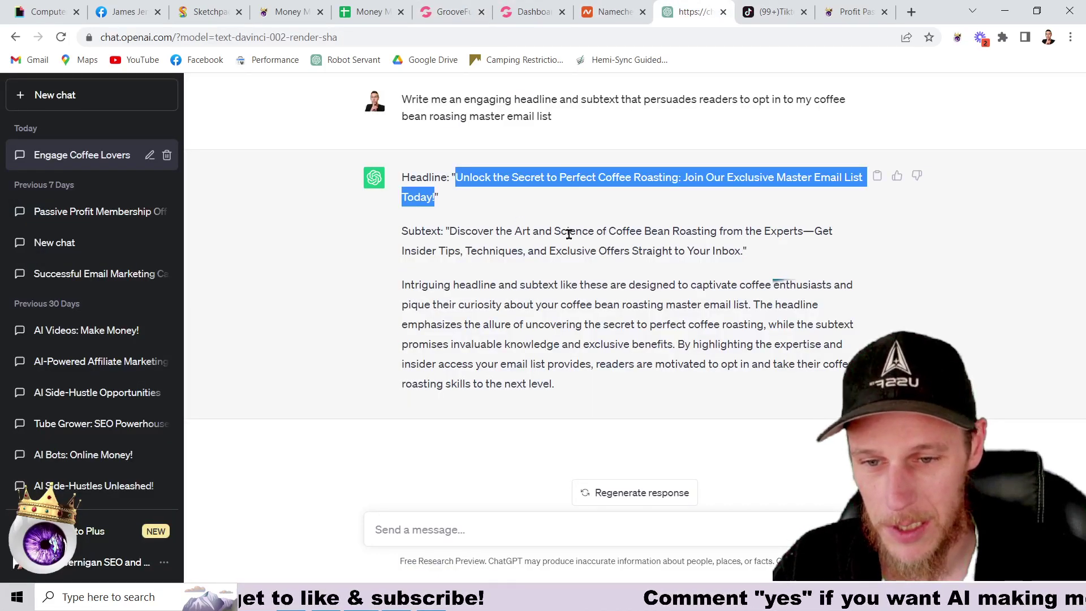
left_click(451, 234)
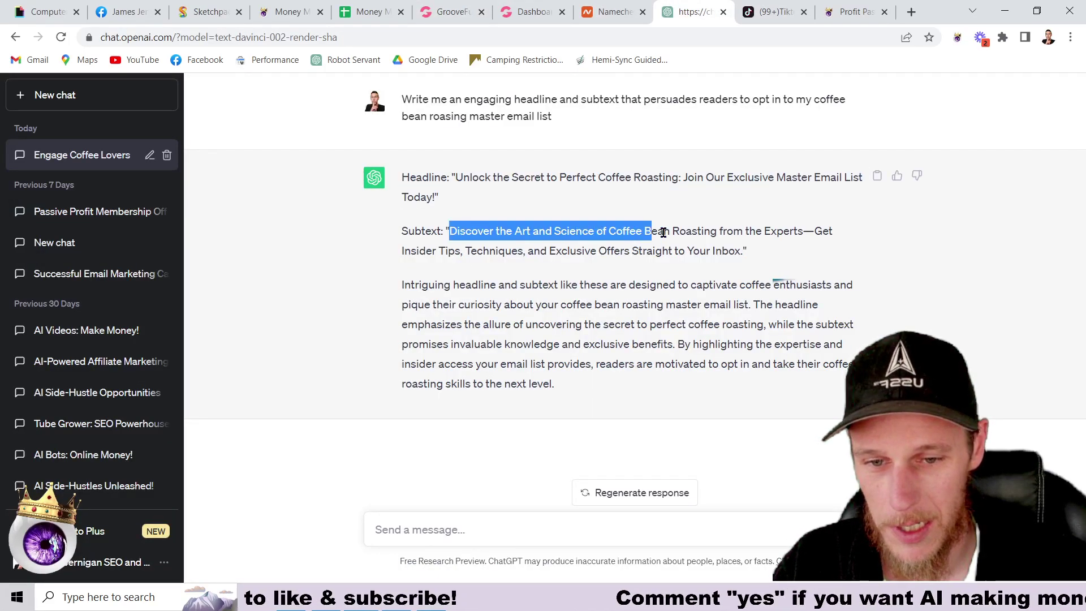
left_click_drag(829, 232, 809, 252)
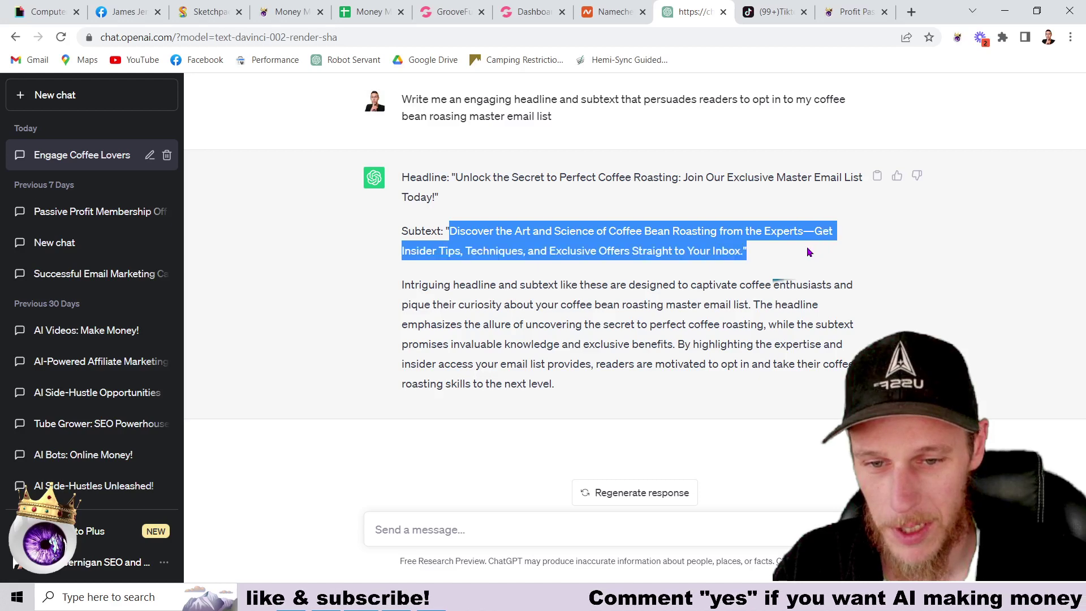
right_click(610, 233)
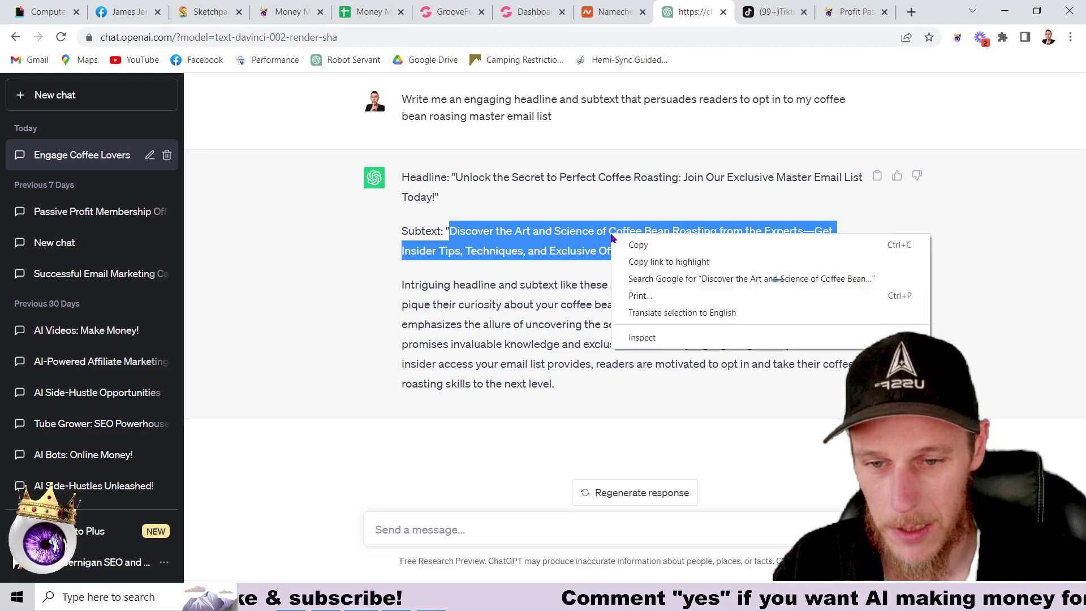
left_click(645, 246)
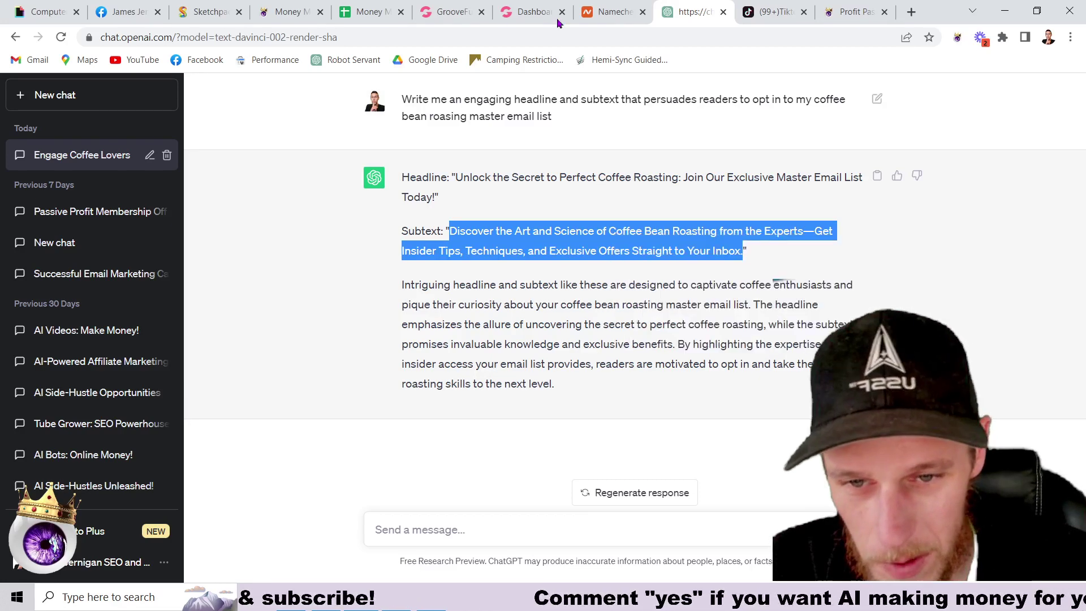
Switch back to GroovePages, replace the paragraph under the headline with the copied ChatGPT subtext and save the site
left_click(452, 12)
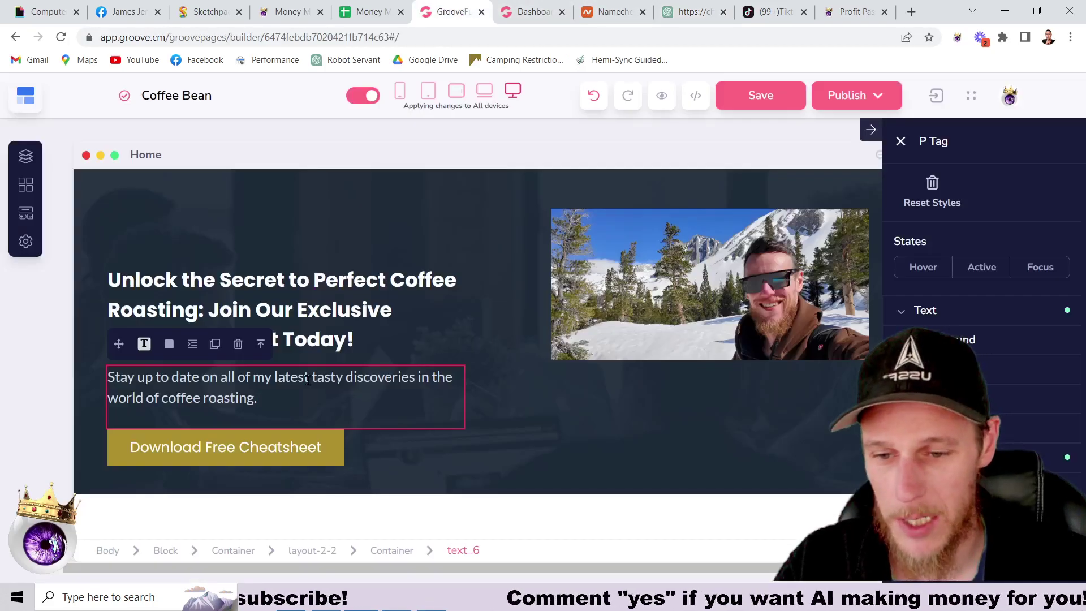
triple_click(237, 377)
right_click(237, 391)
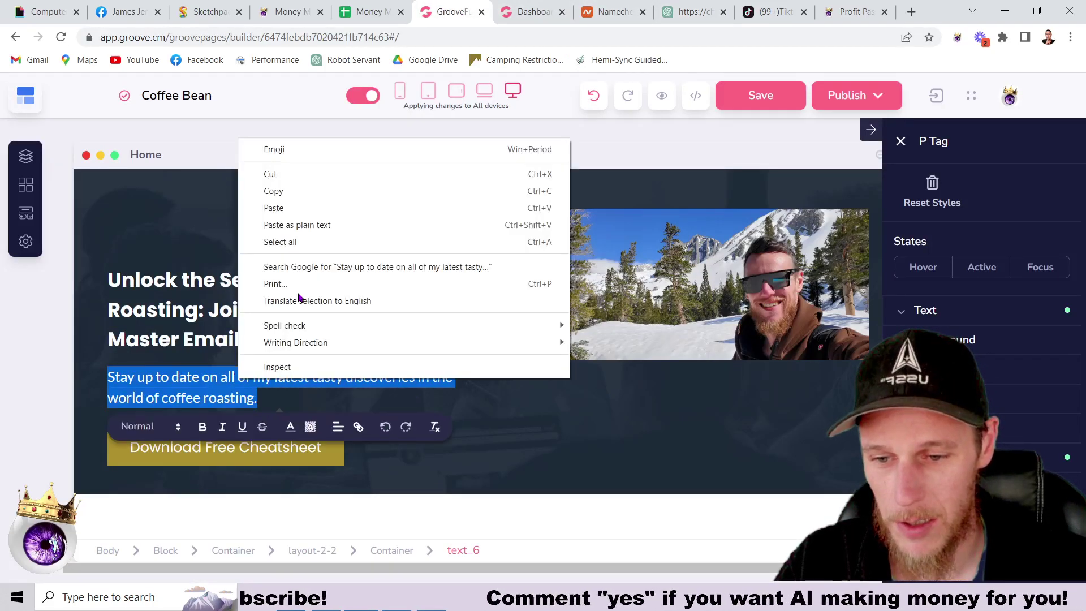
left_click(311, 213)
left_click(482, 354)
key("ctrl+s")
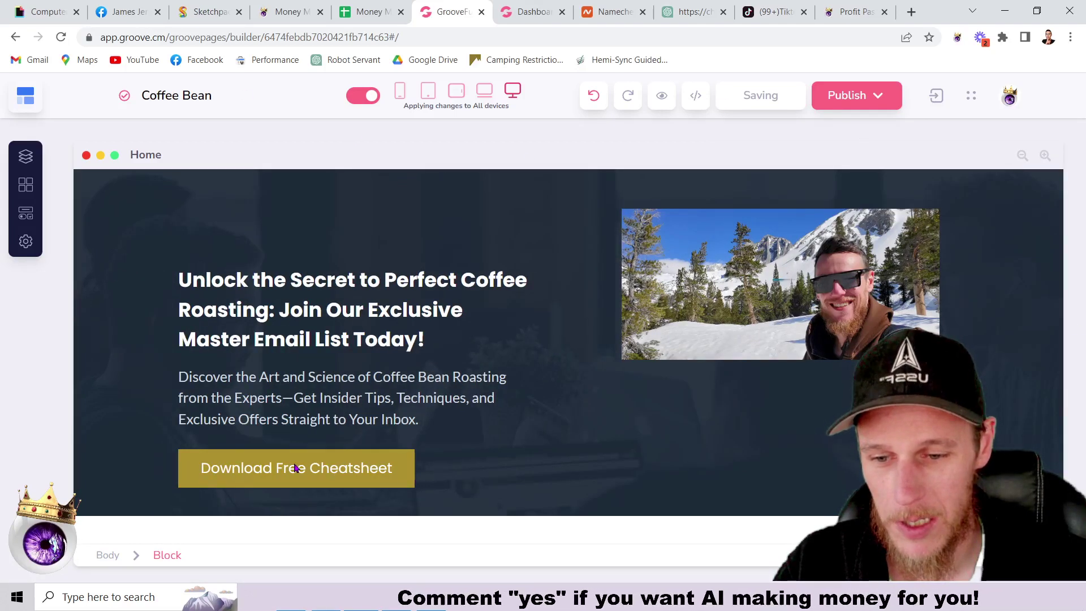
Delete the Download Free Cheatsheet button from the lead magnet block
left_click(251, 443)
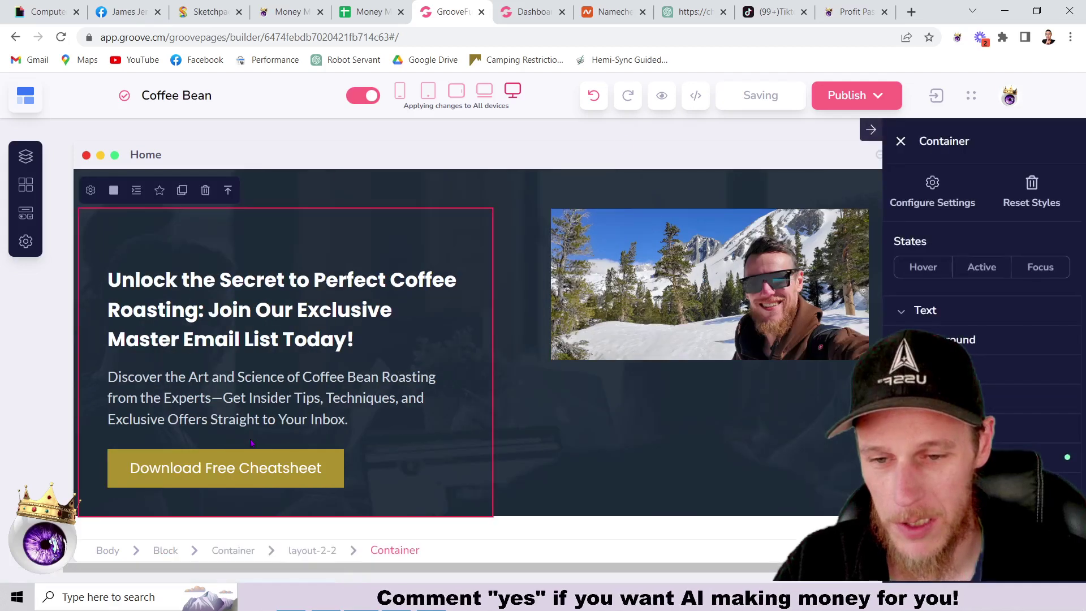
left_click(341, 475)
left_click(283, 428)
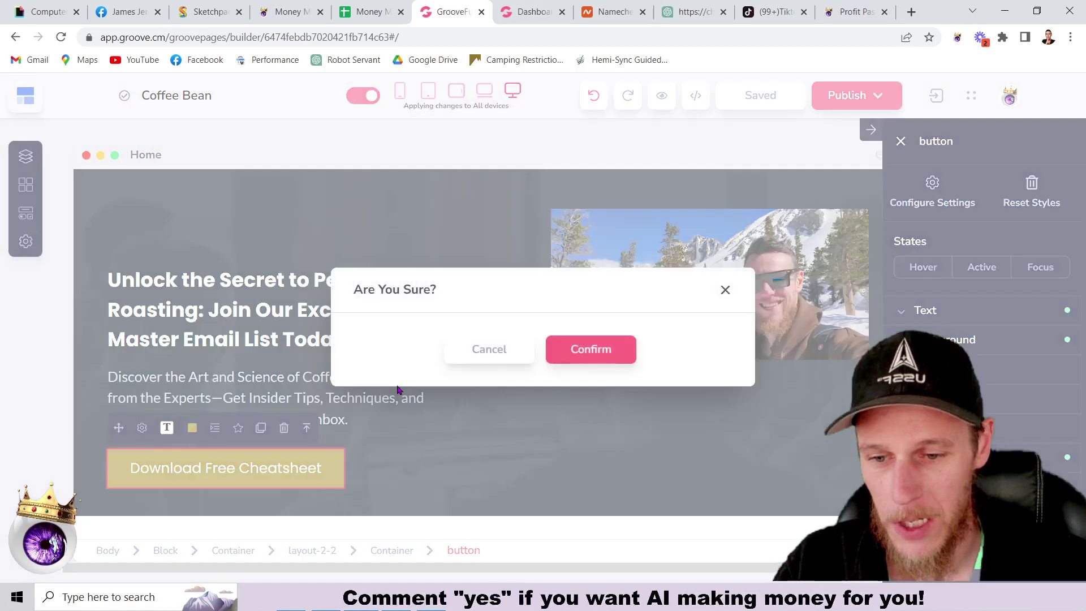
left_click(618, 349)
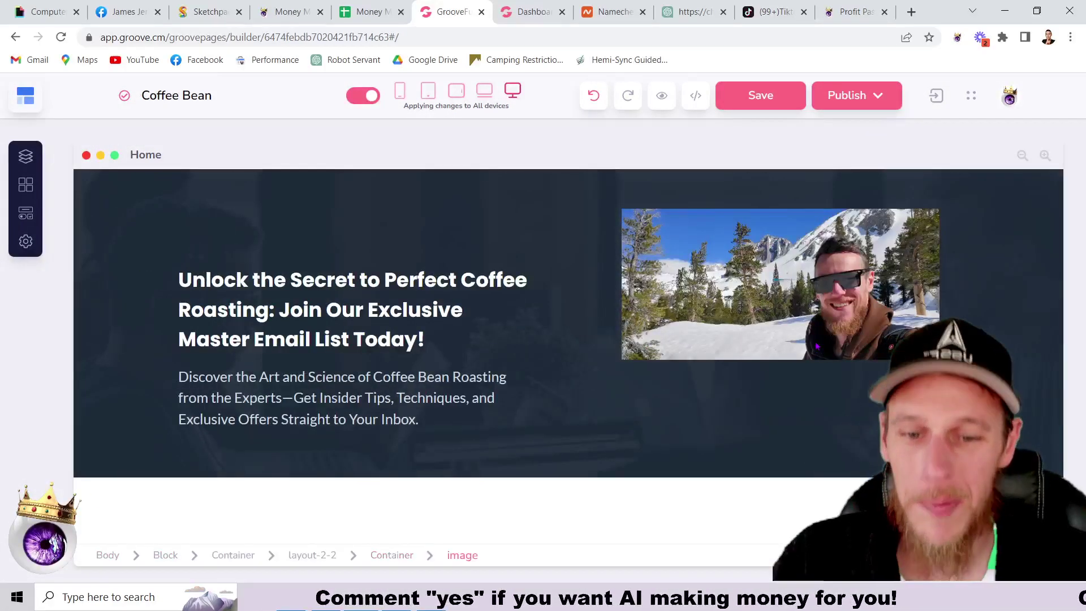
Switch to the botchecklist.com page and examine its email opt-in form as an example
left_click(282, 10)
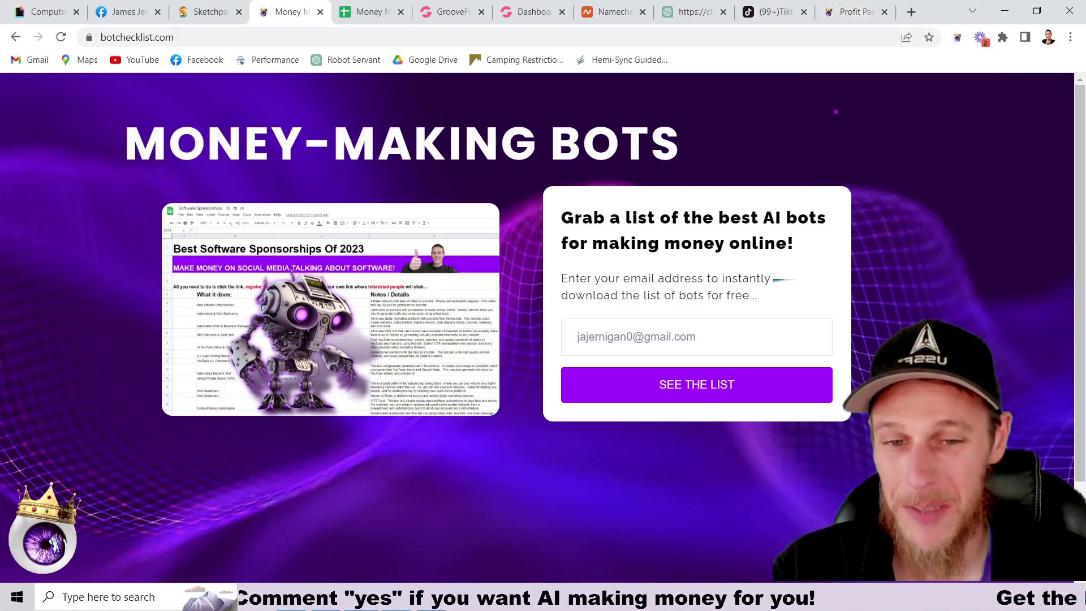
Return to the Coffee Bean page in GroovePages and switch from there to the GrooveMail dashboard
left_click(450, 11)
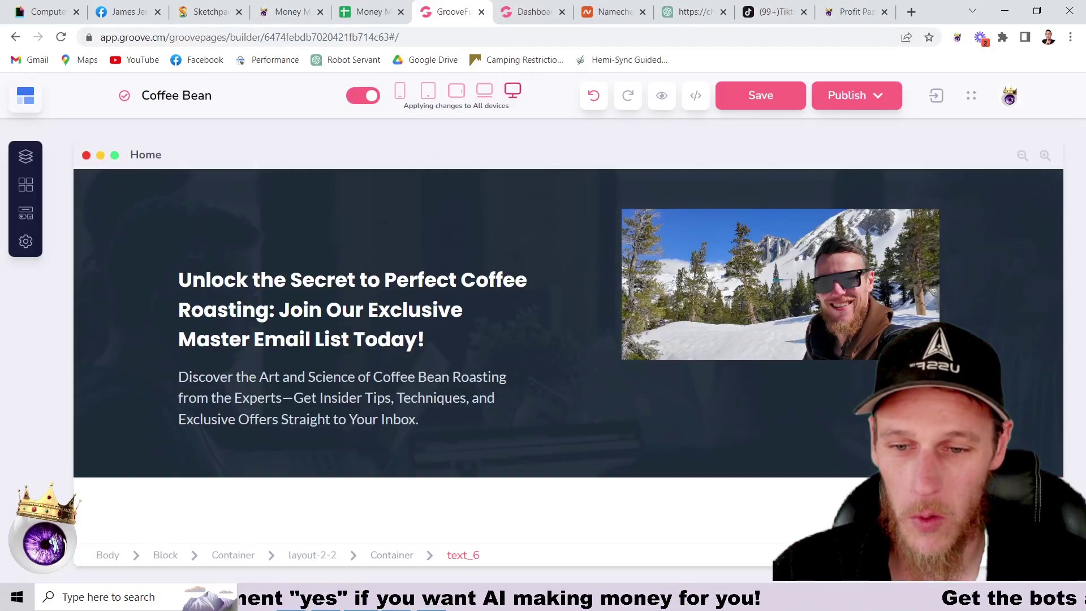
left_click(25, 93)
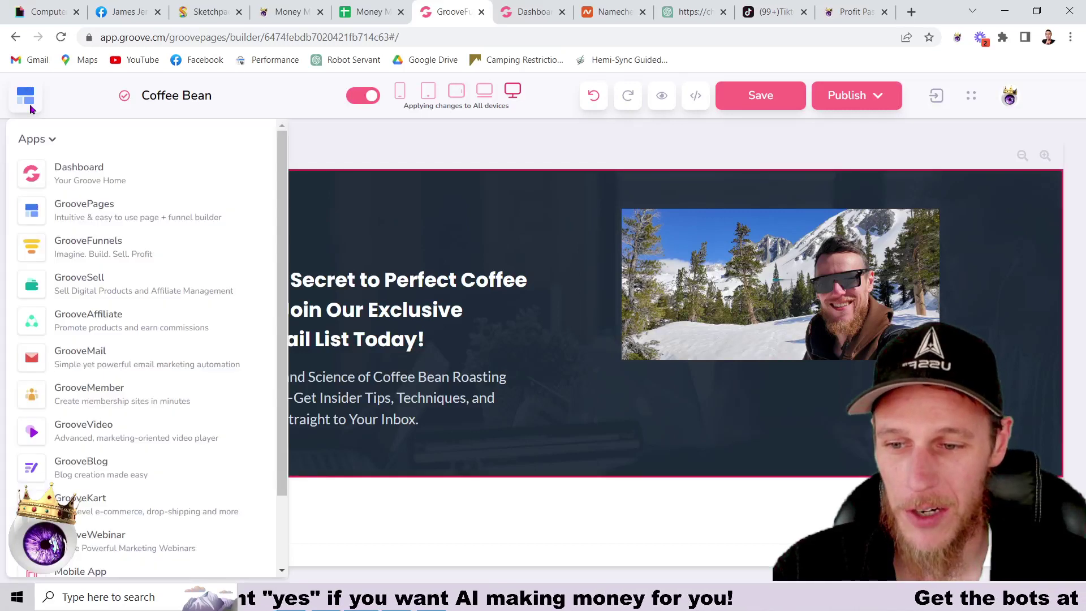
right_click(101, 359)
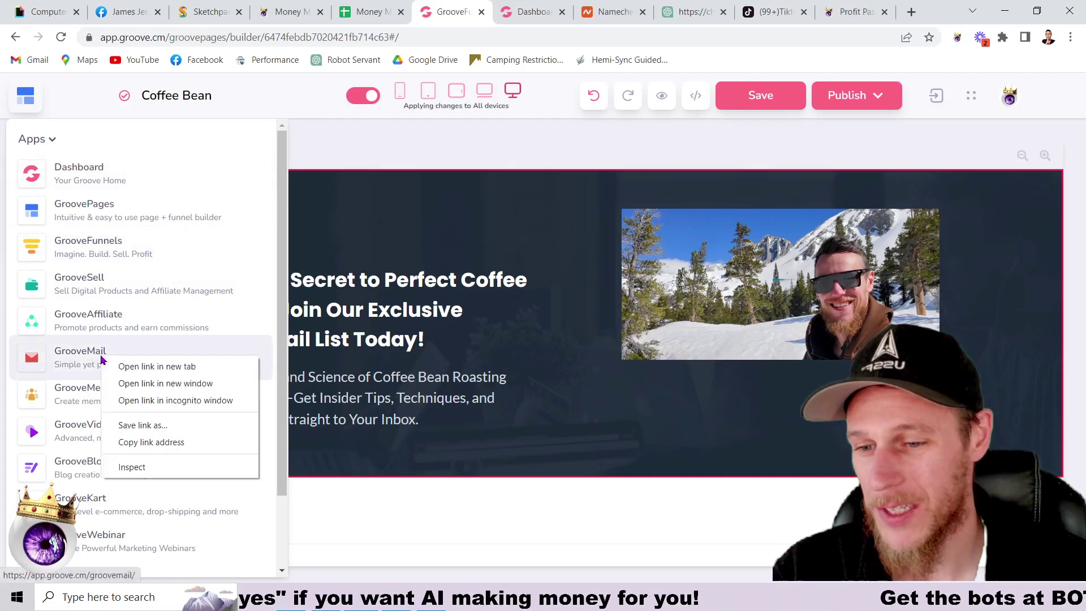
left_click(538, 20)
left_click(538, 20)
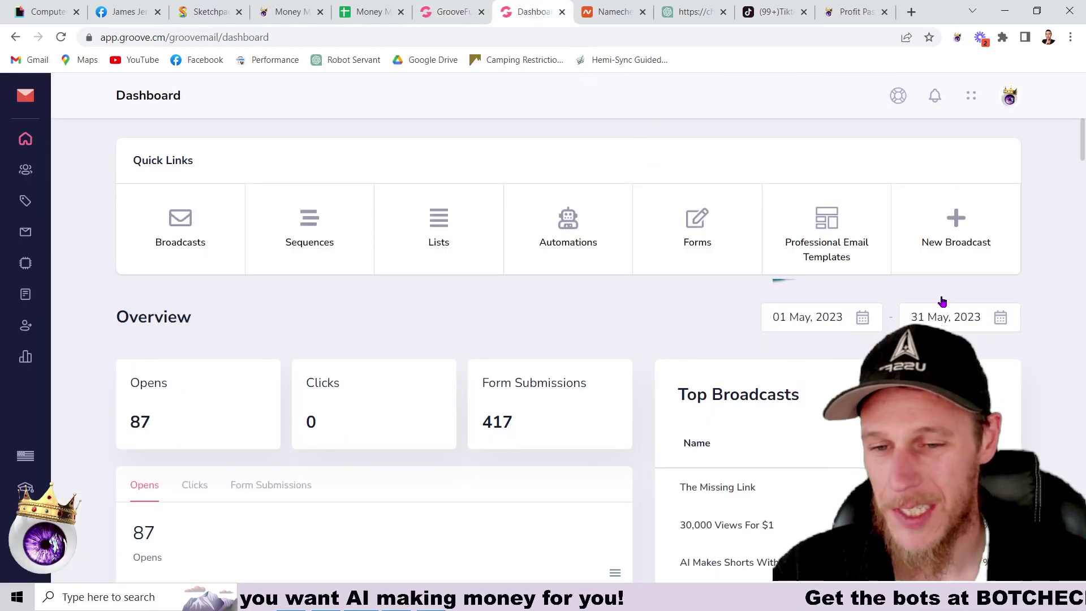
Create a new GrooveMail form named Coffee Roasters
left_click(704, 256)
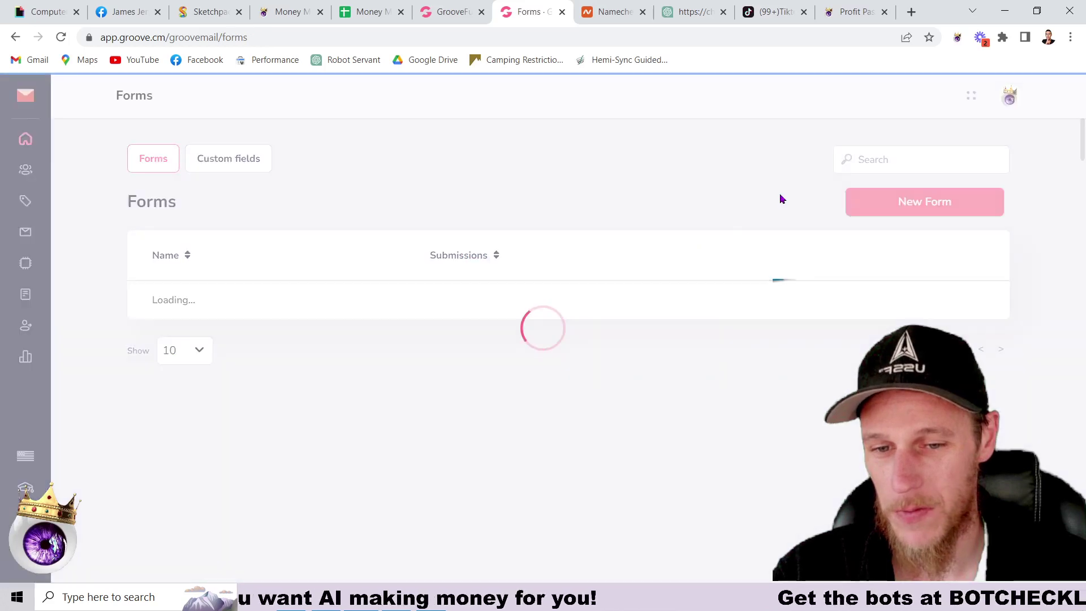
left_click(915, 198)
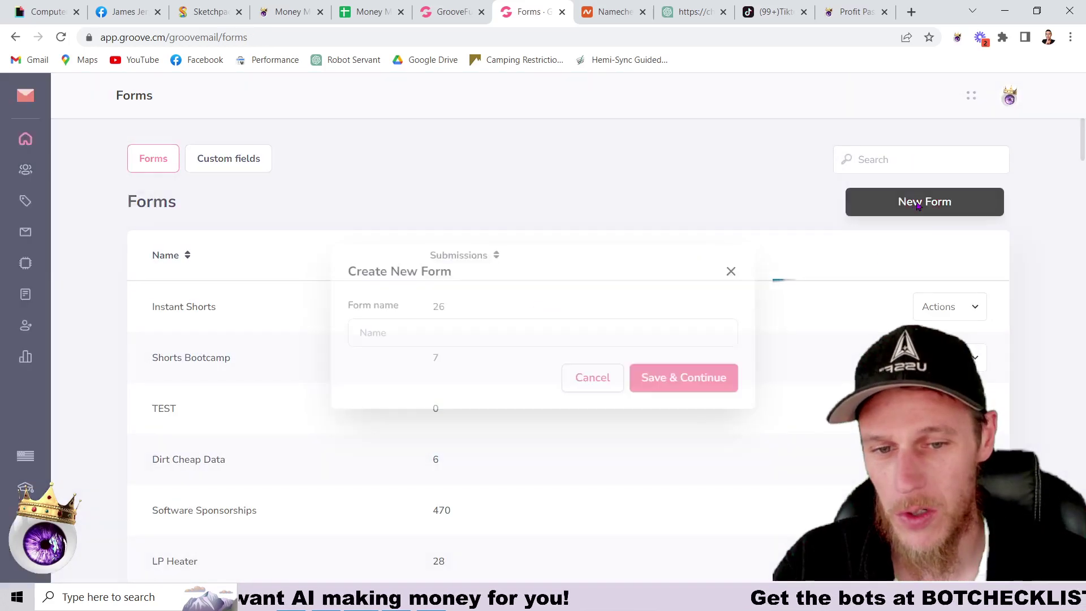
type("Coffee Roasters")
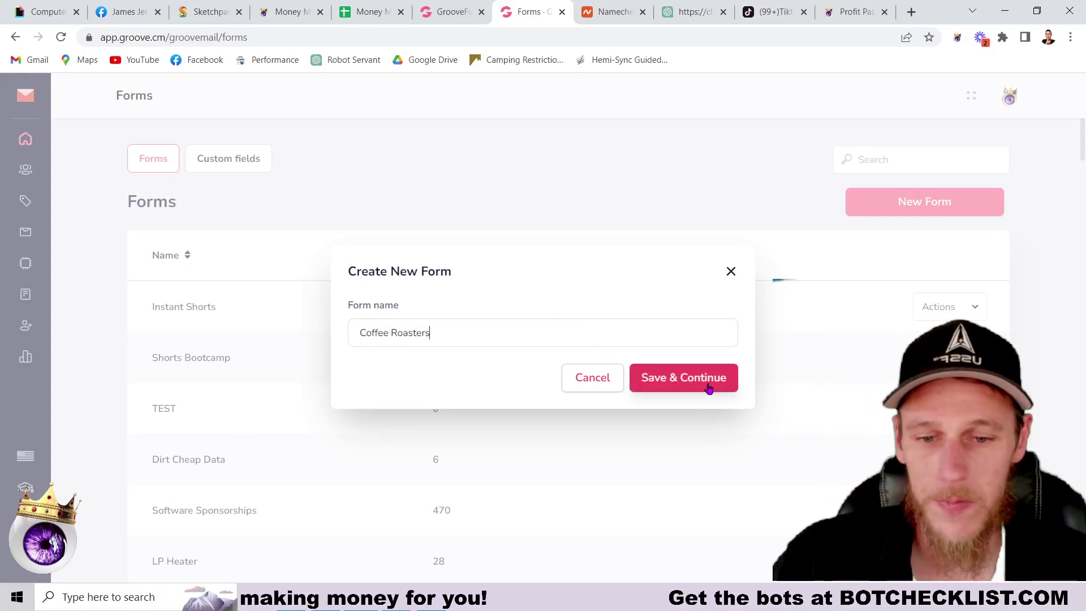
left_click(684, 378)
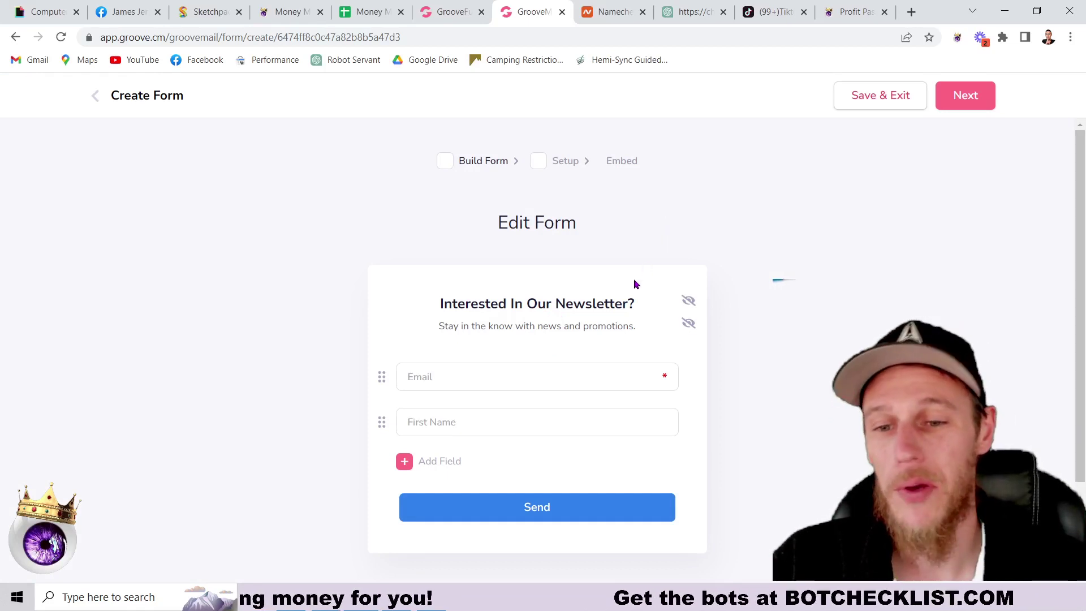
Hide the form's heading and subheading and delete the First Name field, confirming the deletion
left_click(690, 303)
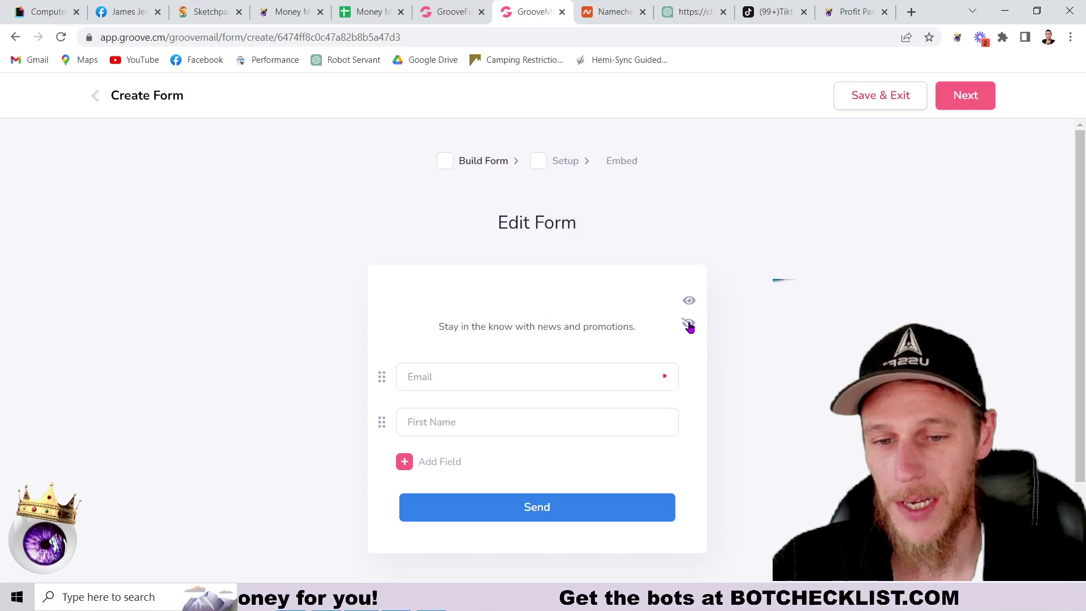
left_click(690, 325)
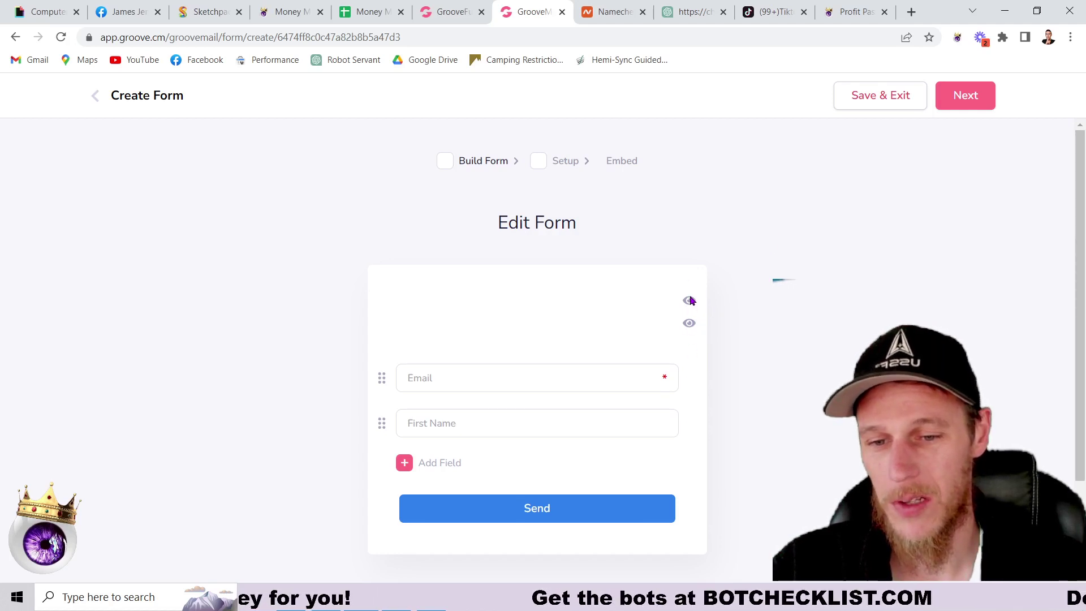
left_click(668, 425)
left_click(502, 391)
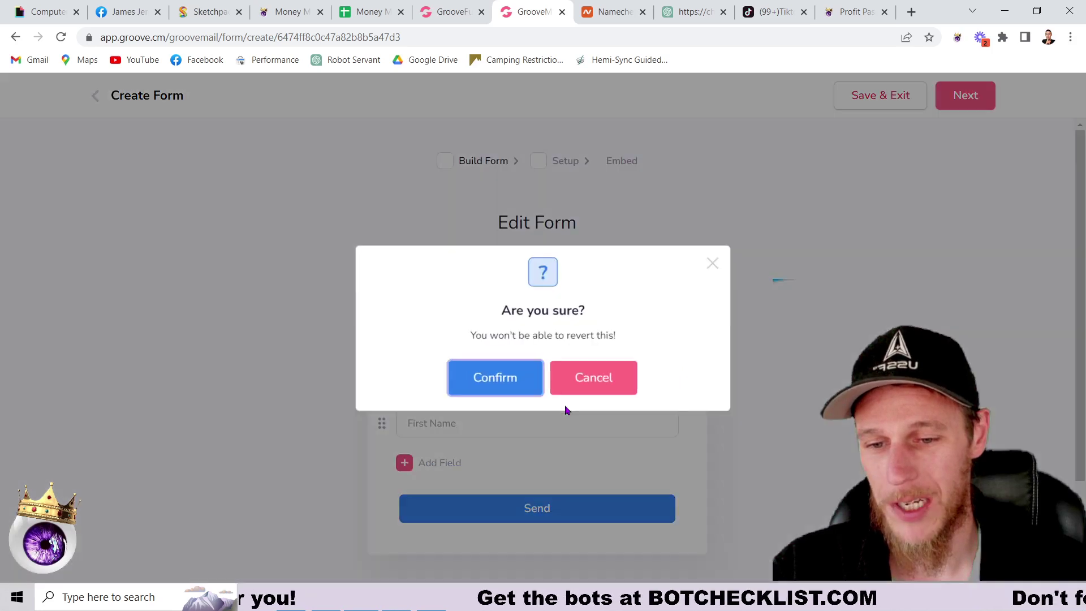
left_click(525, 387)
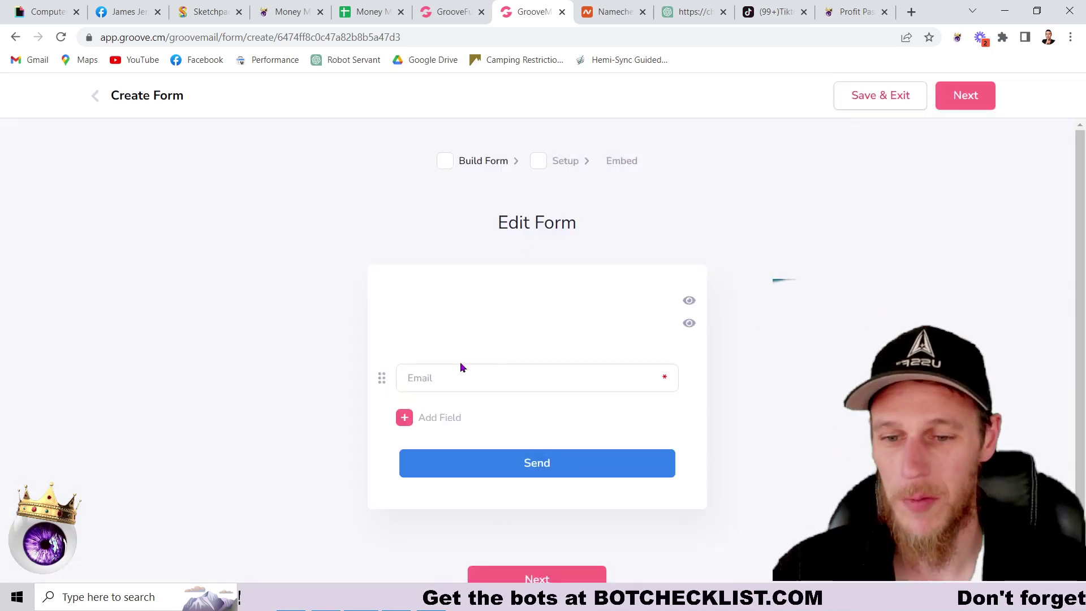
Proceed to the form setup and create a new subscriber list named Coffee Bean for the form's contacts
scroll(572, 449, "down", 2)
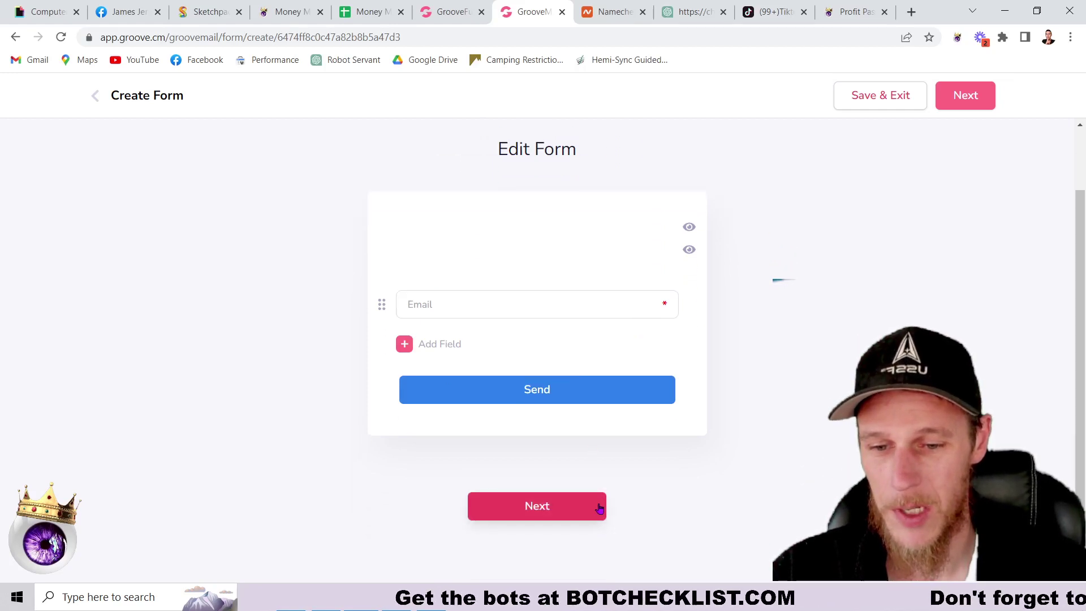
left_click(594, 505)
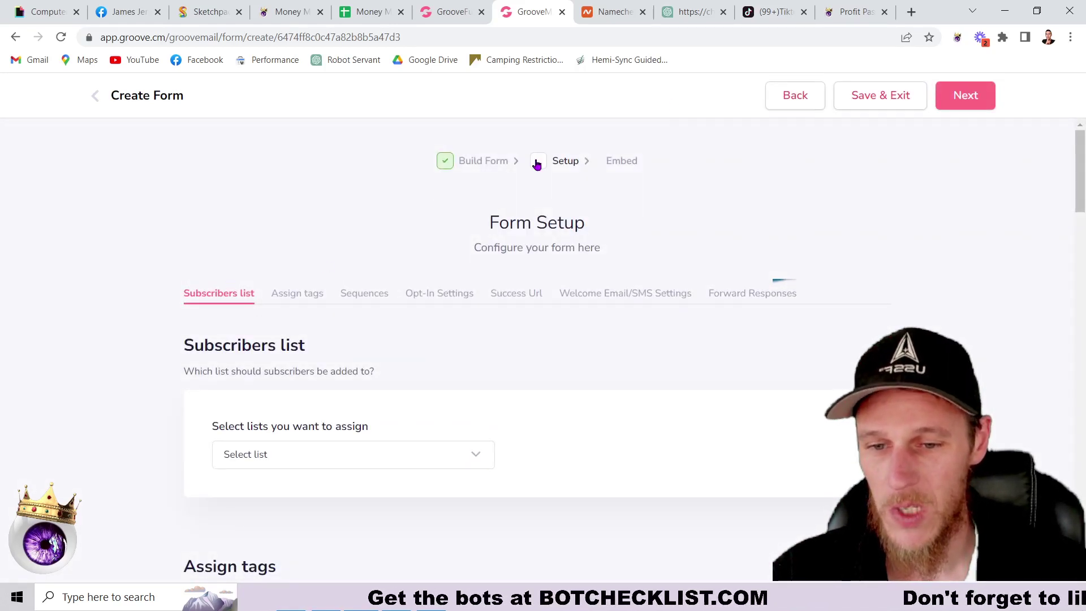
left_click(356, 454)
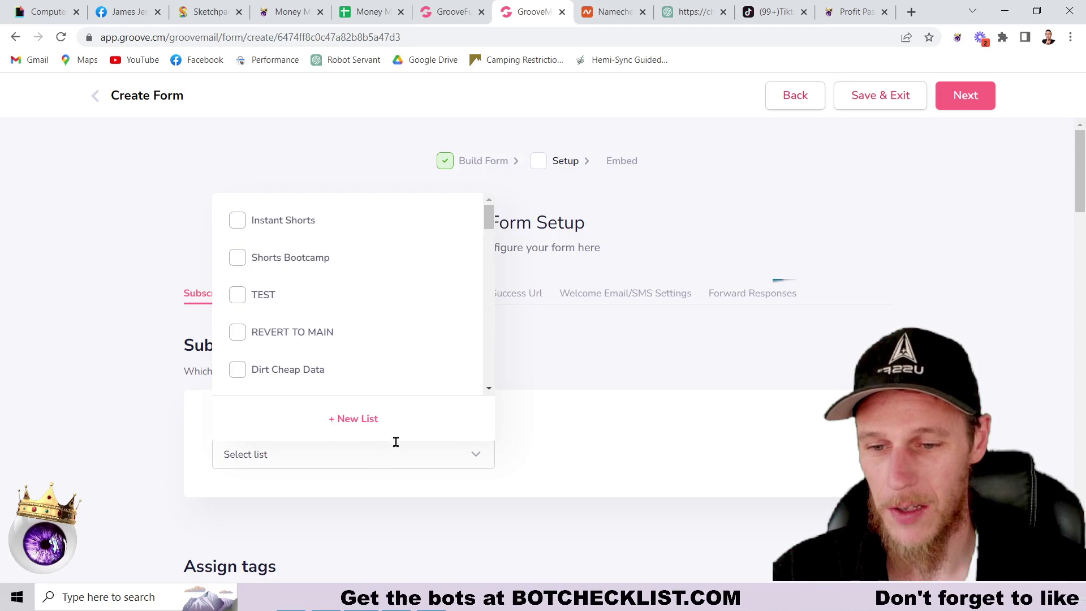
left_click(373, 420)
left_click(632, 335)
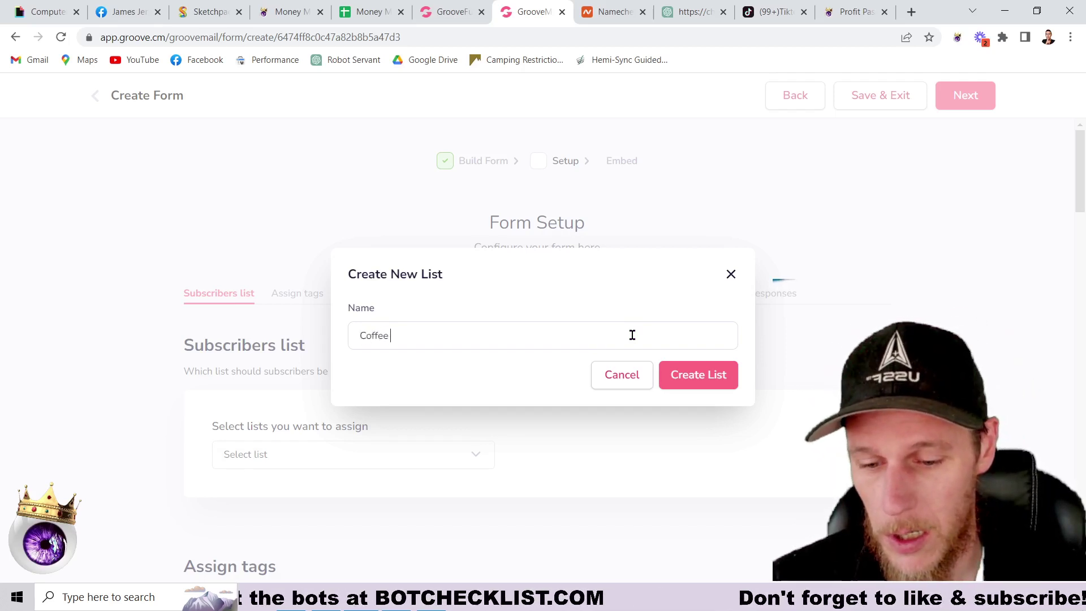
left_click(717, 378)
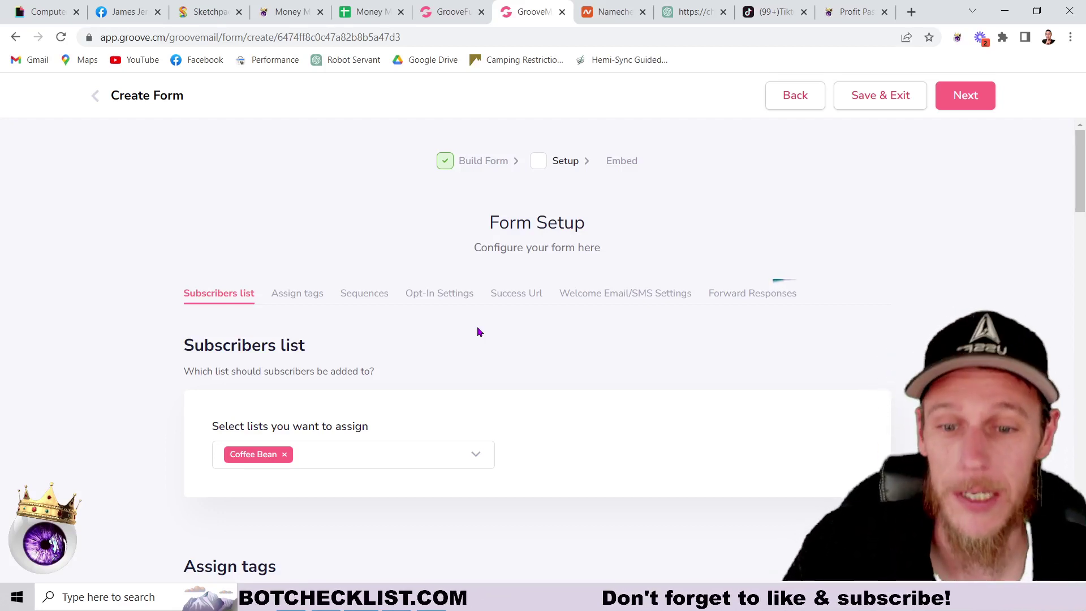
Try subscribing the form's contacts to the Bot Checklist sequence, and set the form back to no sequence
scroll(346, 348, "down", 3)
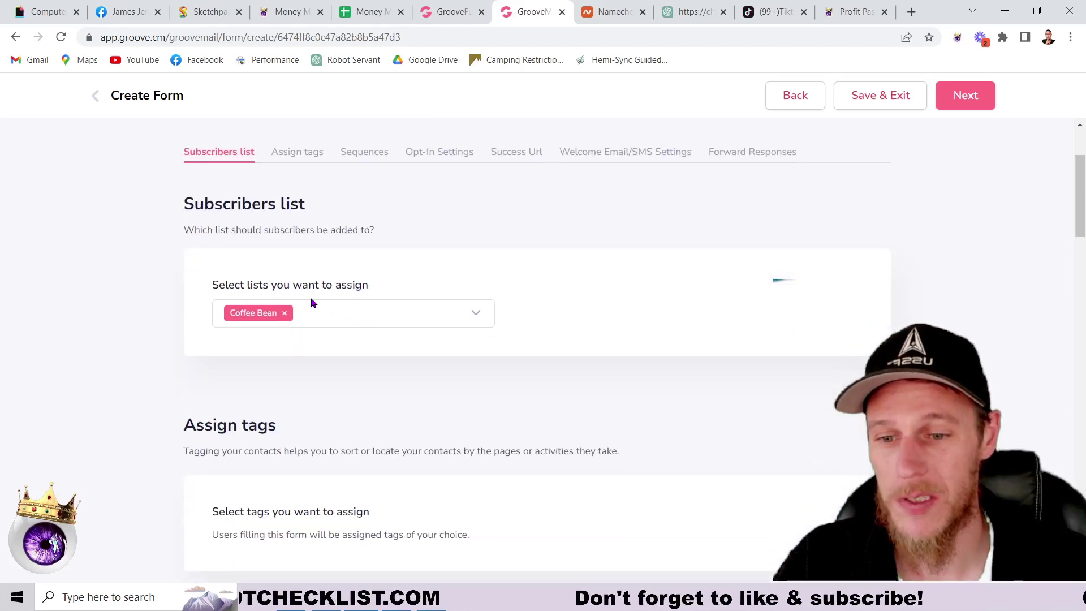
scroll(308, 259, "down", 3)
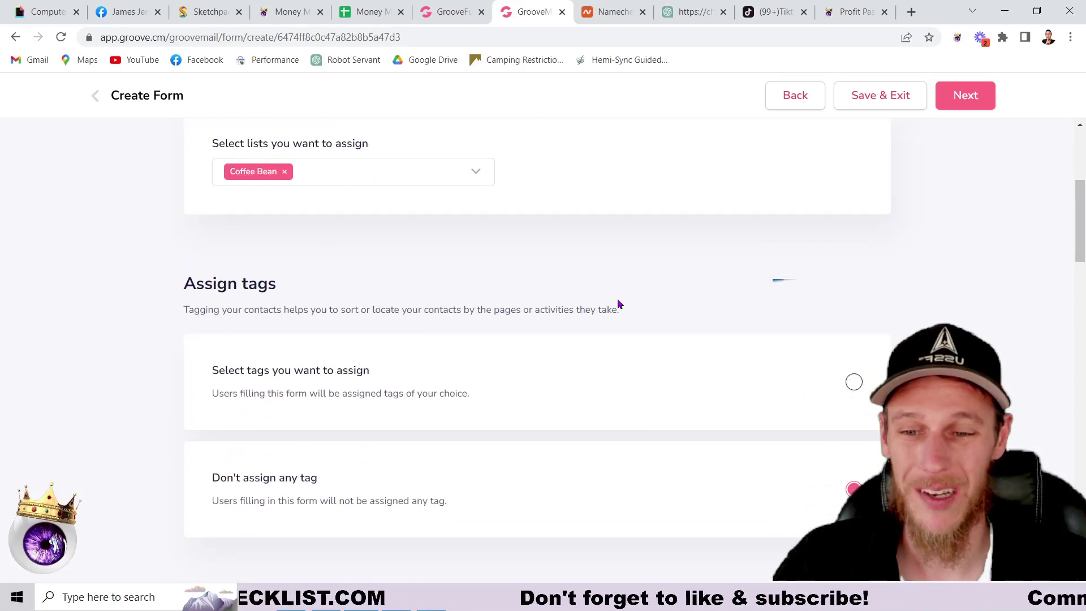
scroll(619, 304, "up", 1)
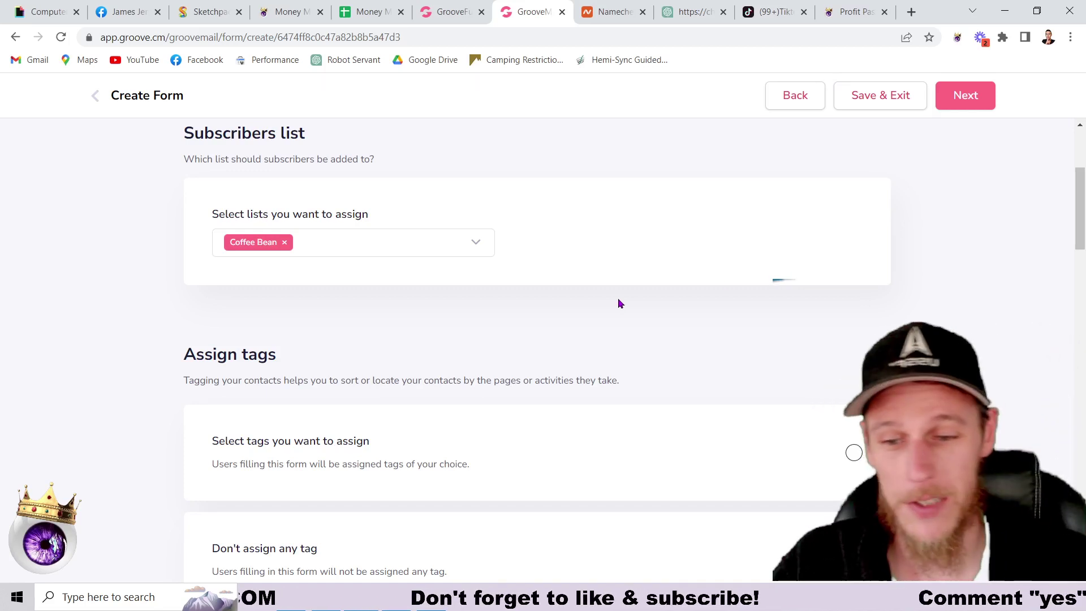
scroll(857, 344, "down", 7)
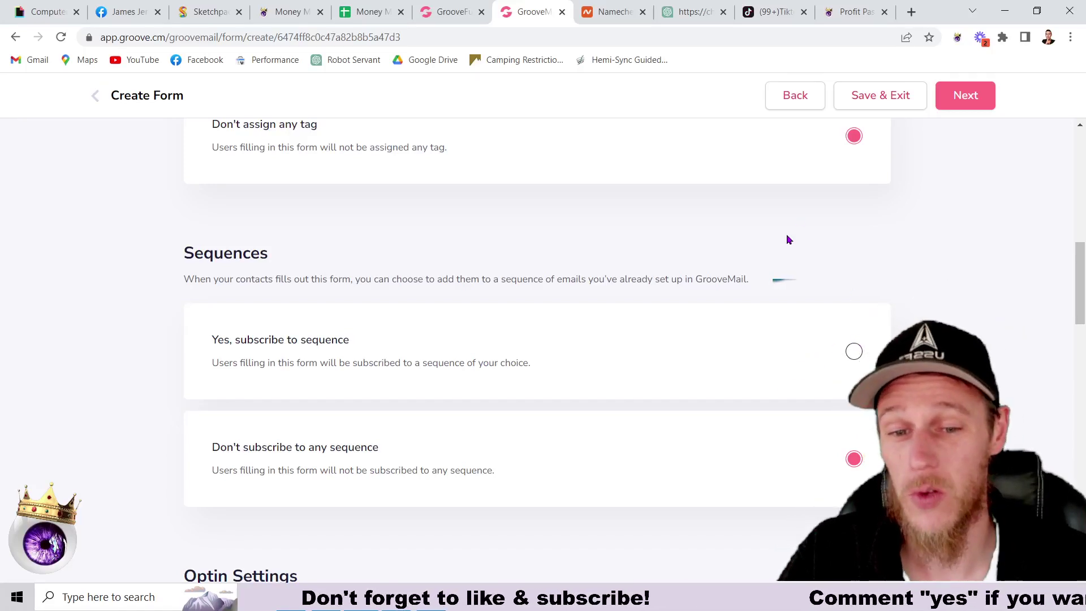
left_click(854, 352)
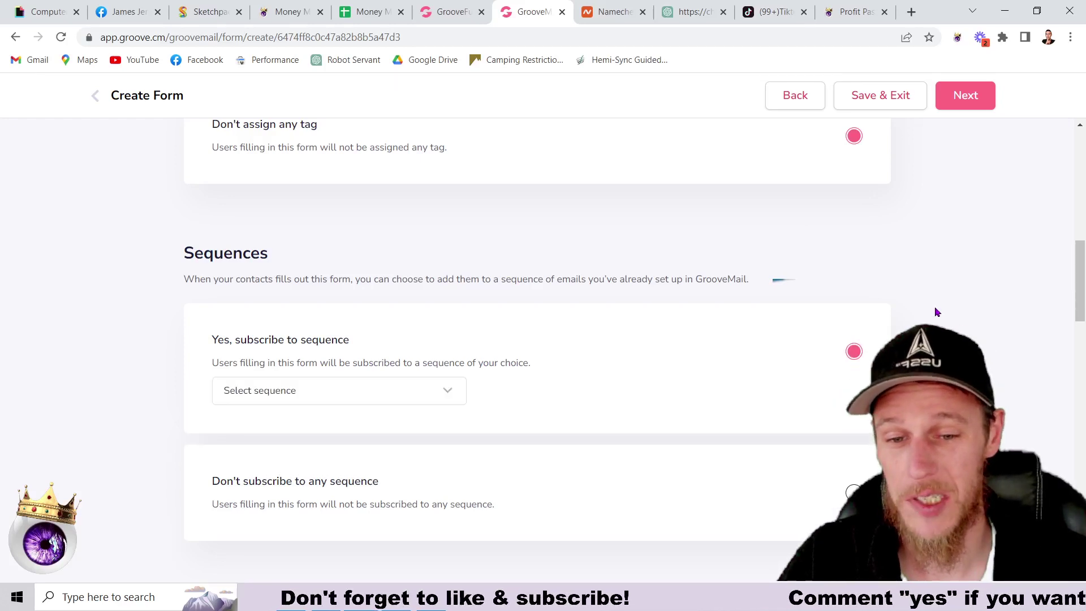
left_click(406, 392)
scroll(339, 243, "up", 6)
scroll(331, 249, "down", 5)
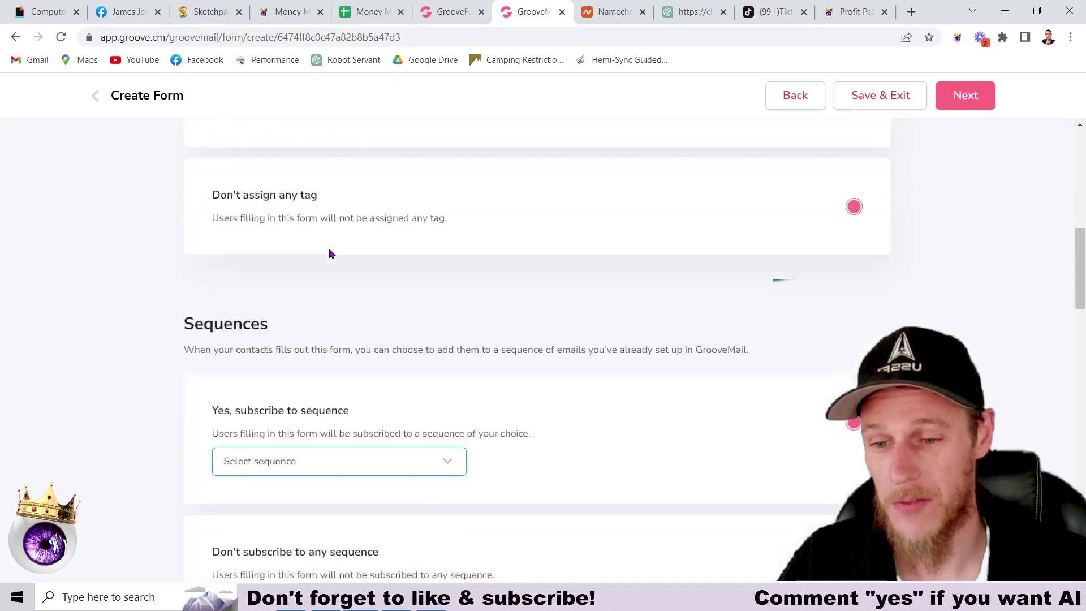
scroll(368, 339, "down", 1)
left_click(366, 382)
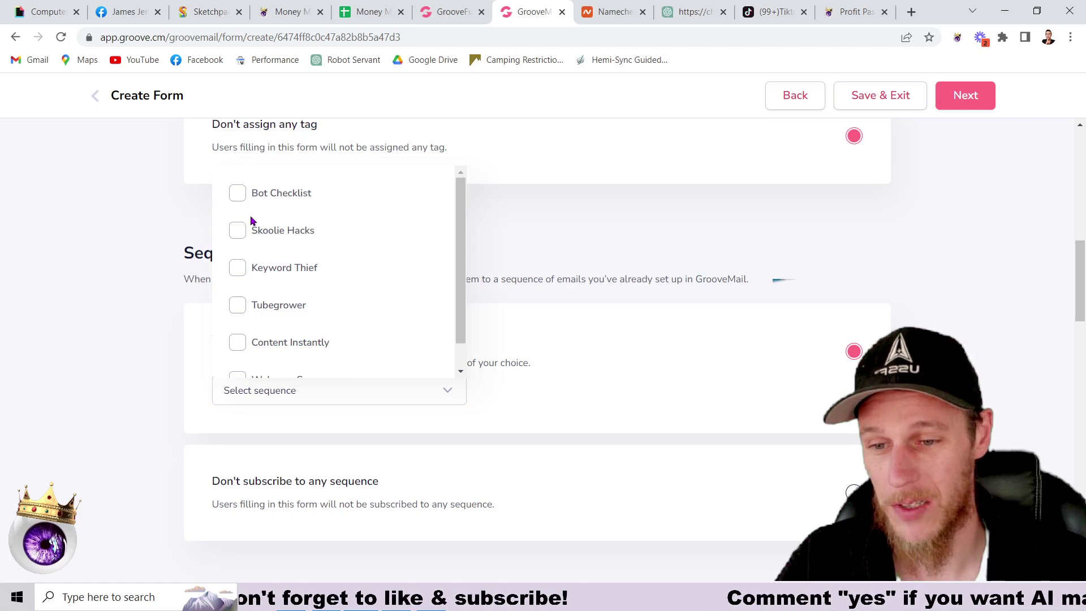
left_click(238, 193)
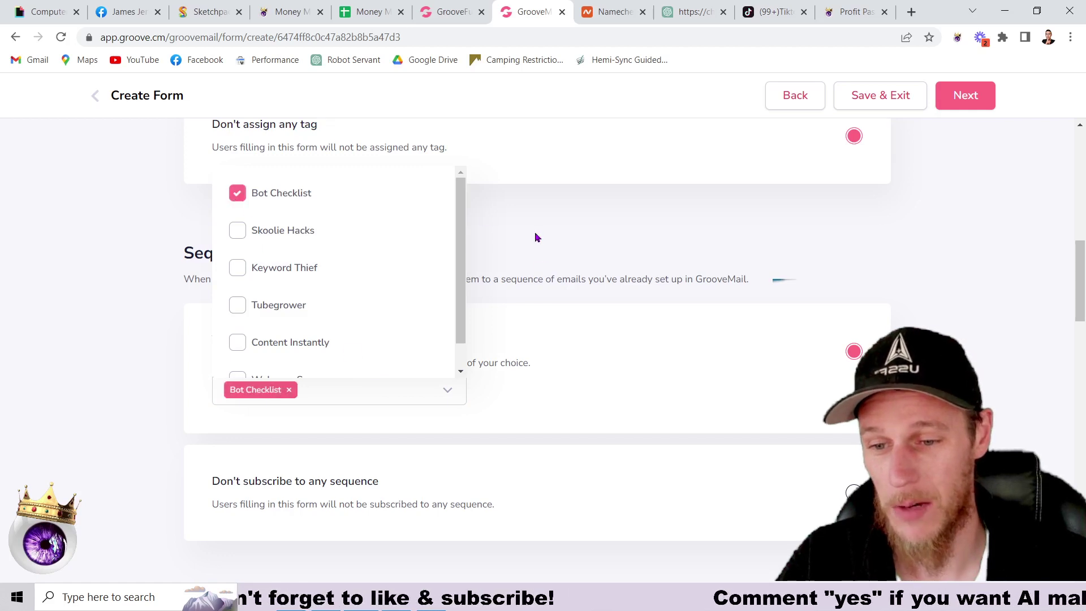
left_click(237, 194)
left_click(854, 492)
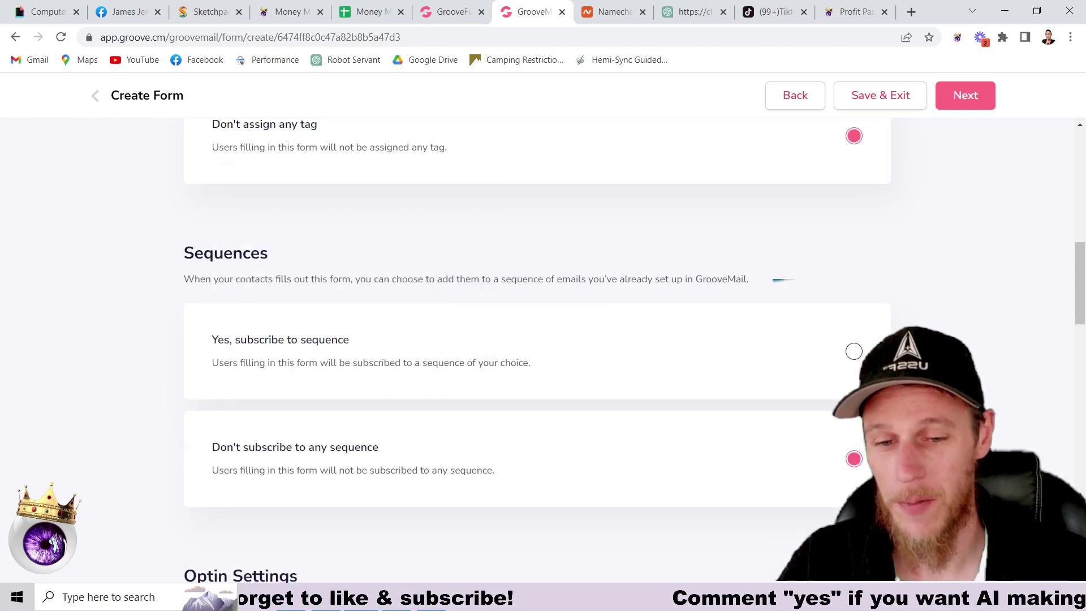
Try the Double opt-in setting, look through its confirmation email options, and set the form back to Single opt-in
scroll(973, 372, "down", 2)
scroll(962, 351, "down", 3)
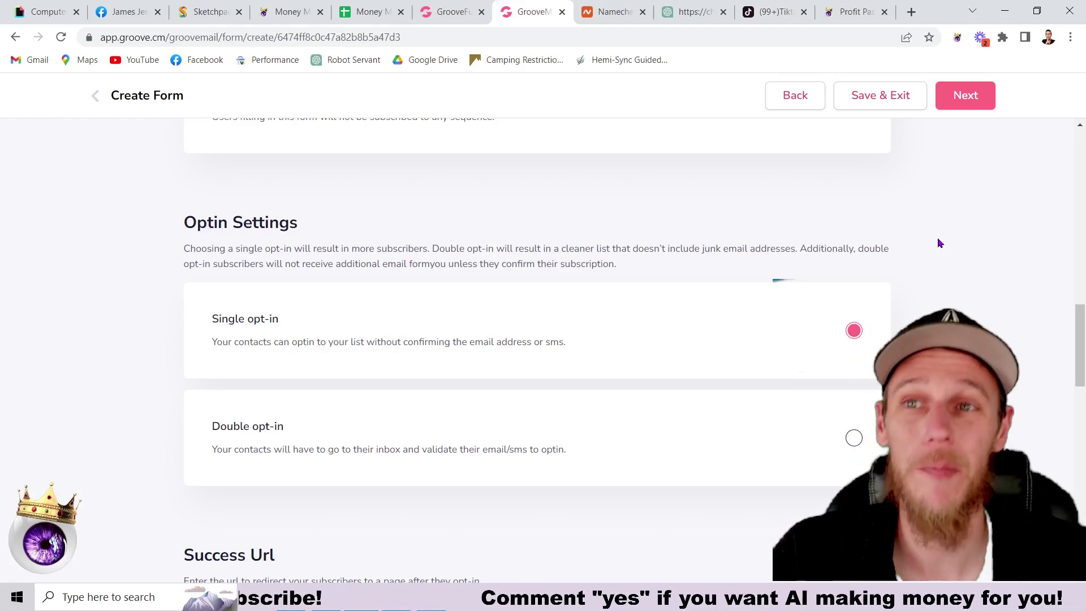
left_click(854, 438)
scroll(848, 288, "down", 10)
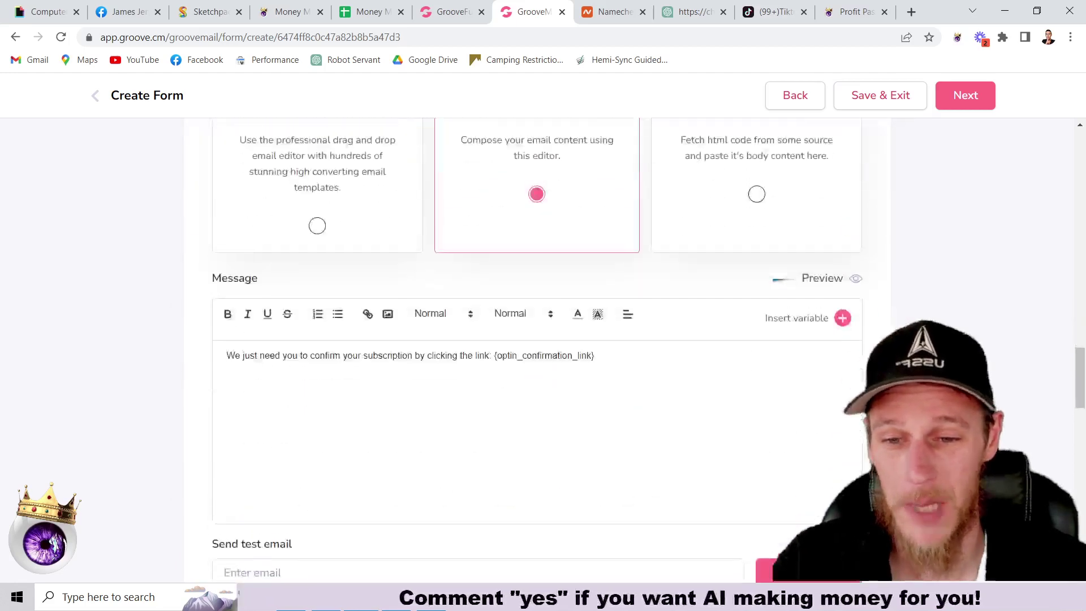
scroll(848, 289, "up", 2)
scroll(528, 480, "down", 3)
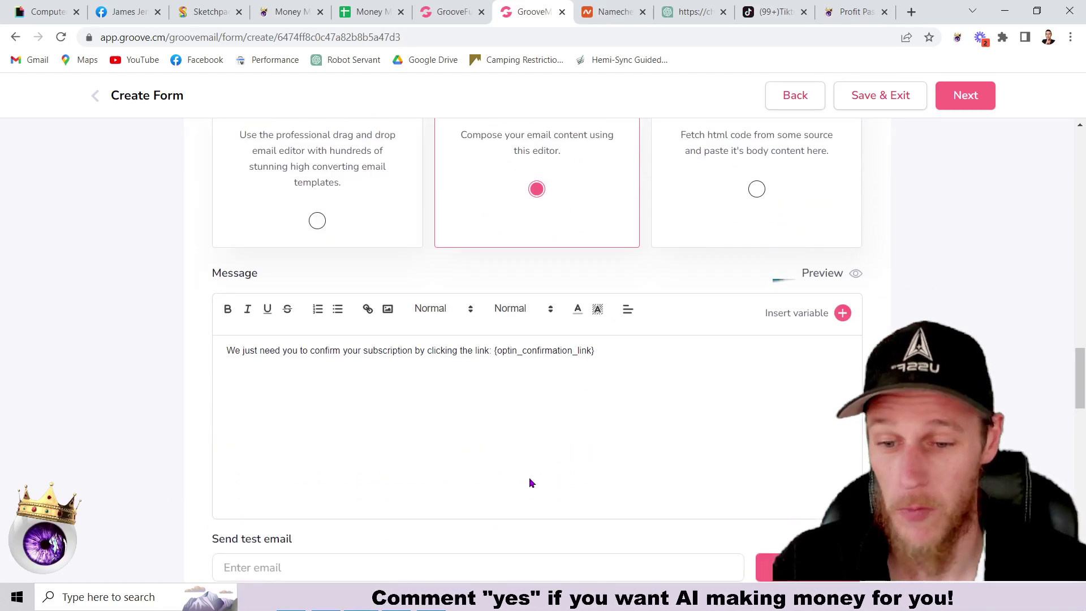
scroll(622, 483, "up", 4)
scroll(622, 483, "up", 7)
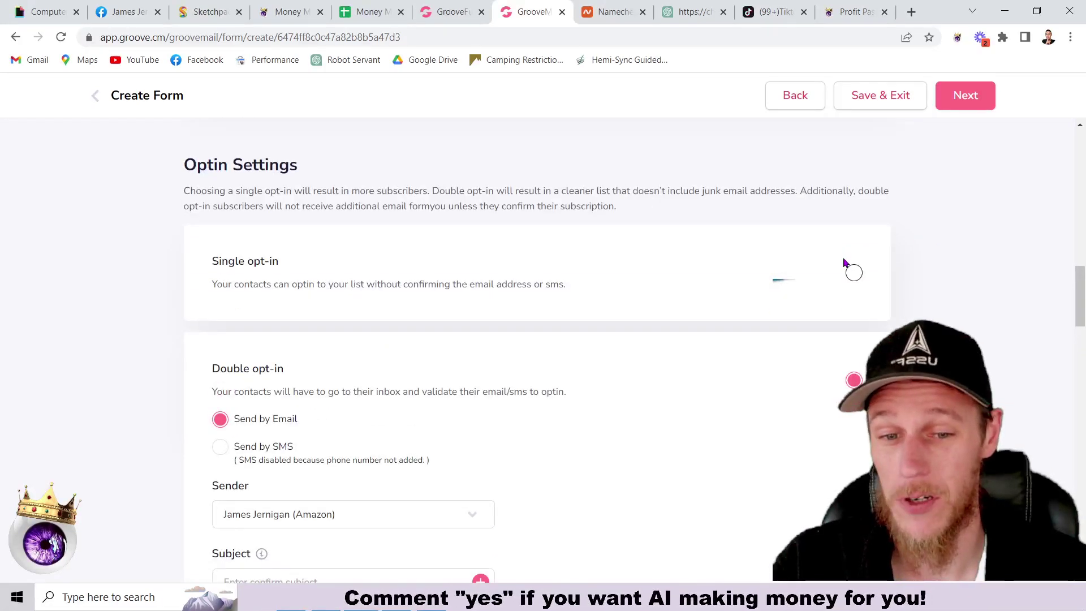
left_click(854, 274)
Select the form's success page URL, and submit the opt-in form on botchecklist.com to examine its redirect page as an example
scroll(1047, 256, "down", 3)
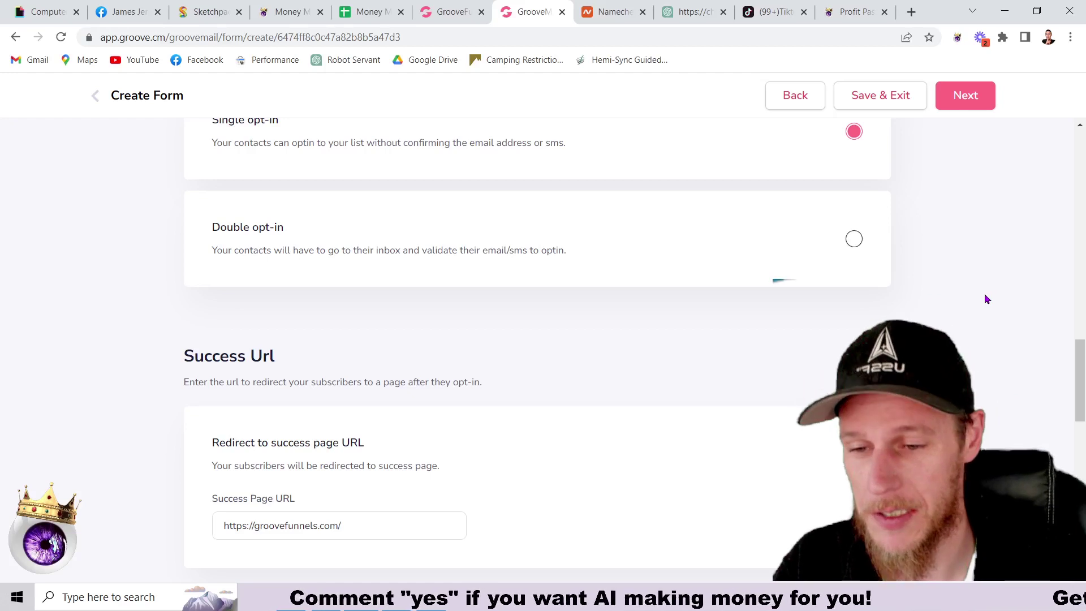
scroll(956, 308, "down", 1)
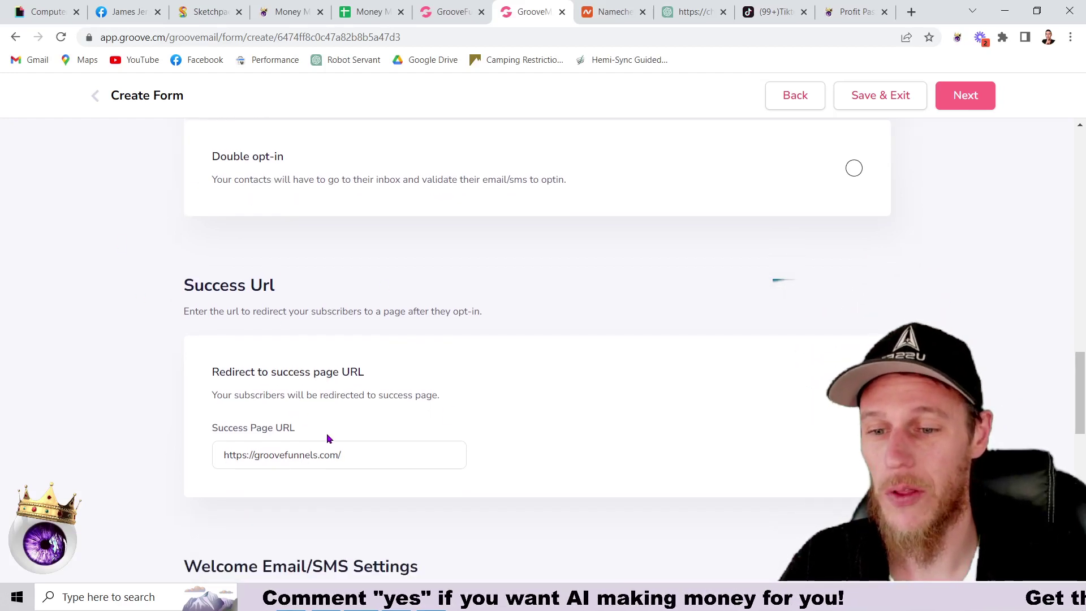
triple_click(340, 453)
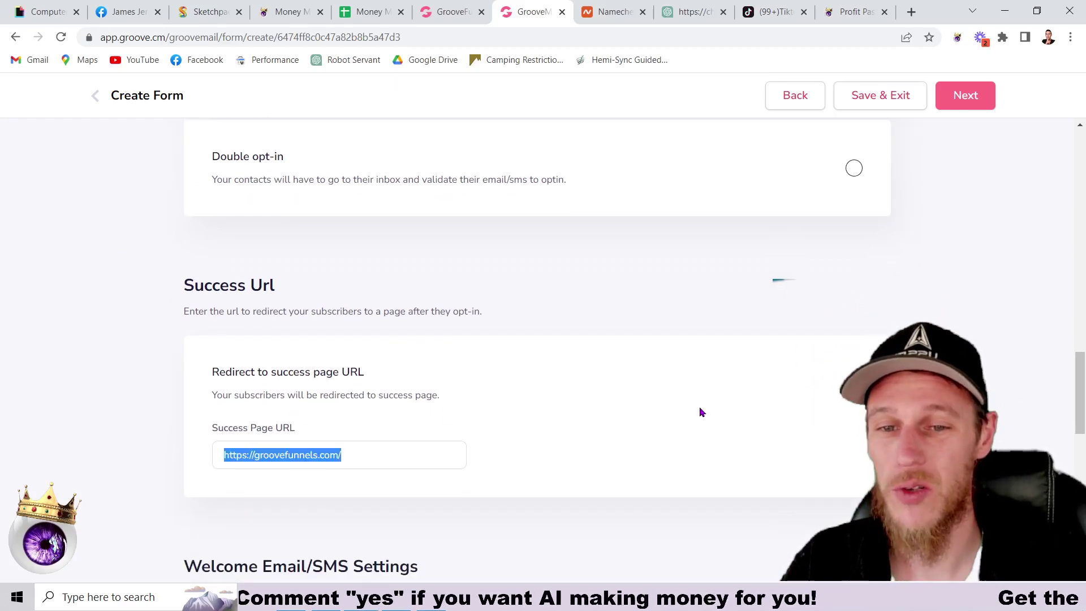
left_click(292, 17)
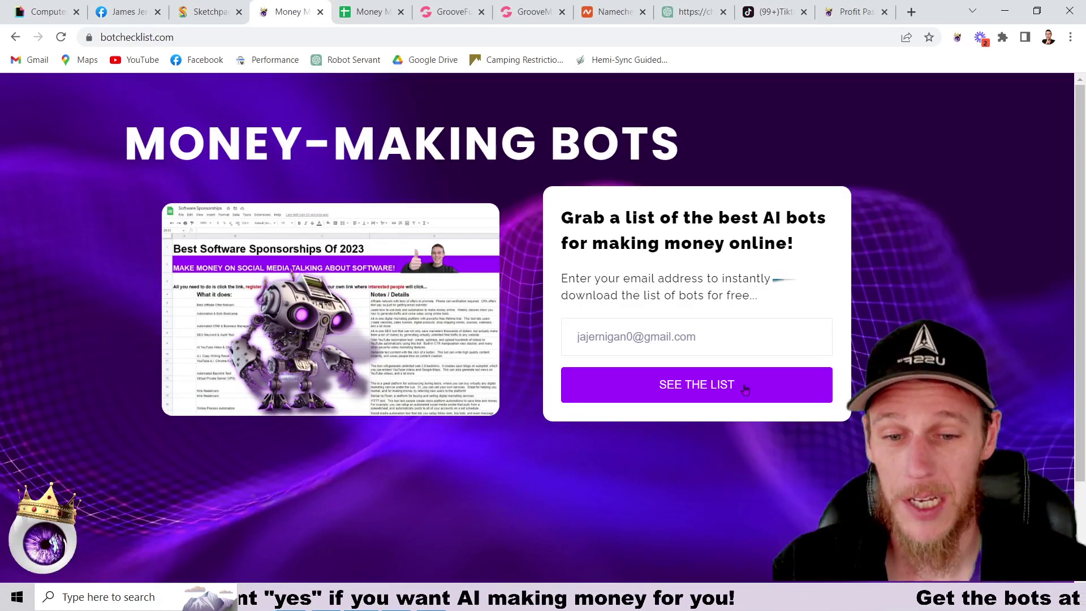
left_click(697, 384)
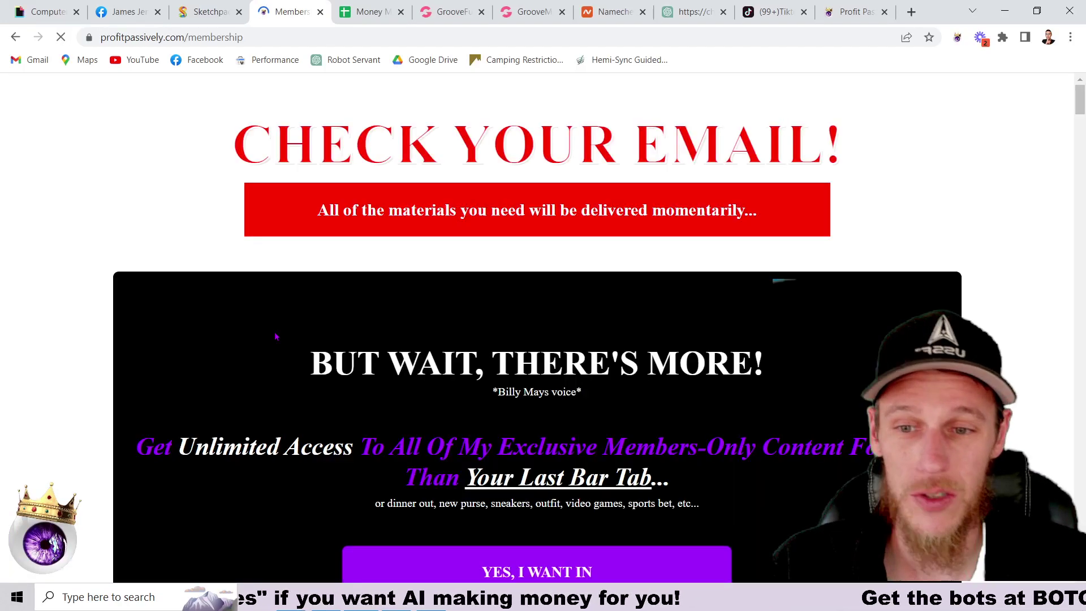
Look through the membership offer page that subscribers are redirected to after opting in
scroll(1018, 229, "down", 9)
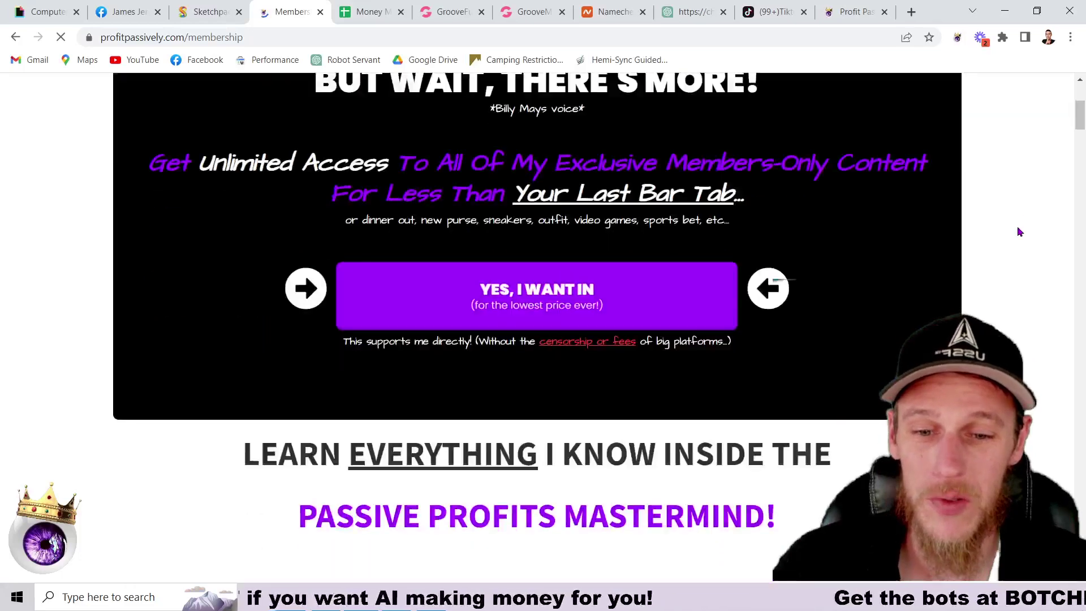
scroll(1018, 231, "down", 10)
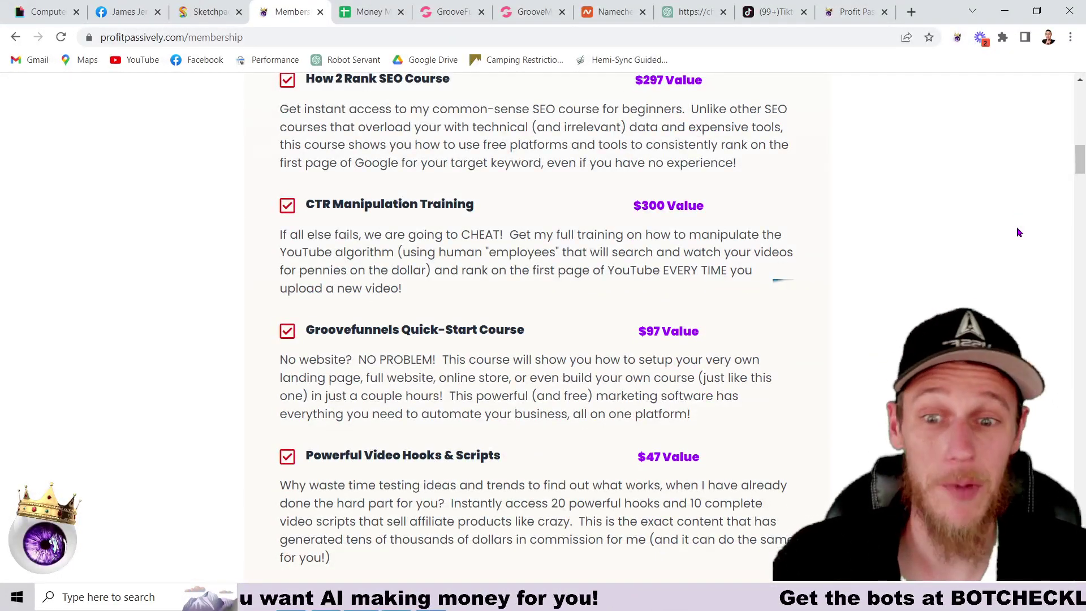
scroll(1016, 232, "down", 17)
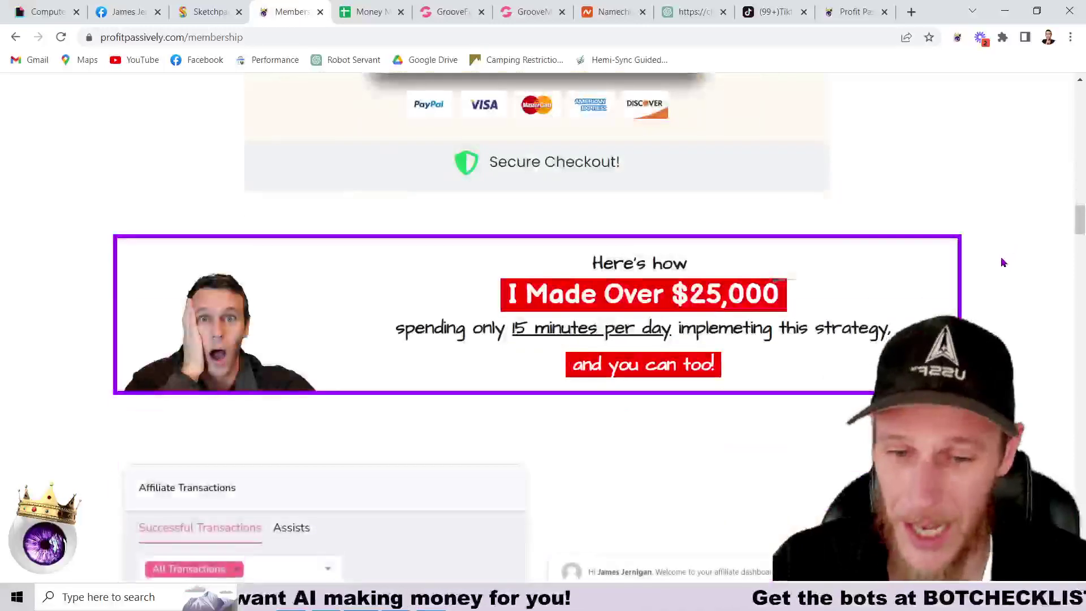
scroll(999, 267, "up", 20)
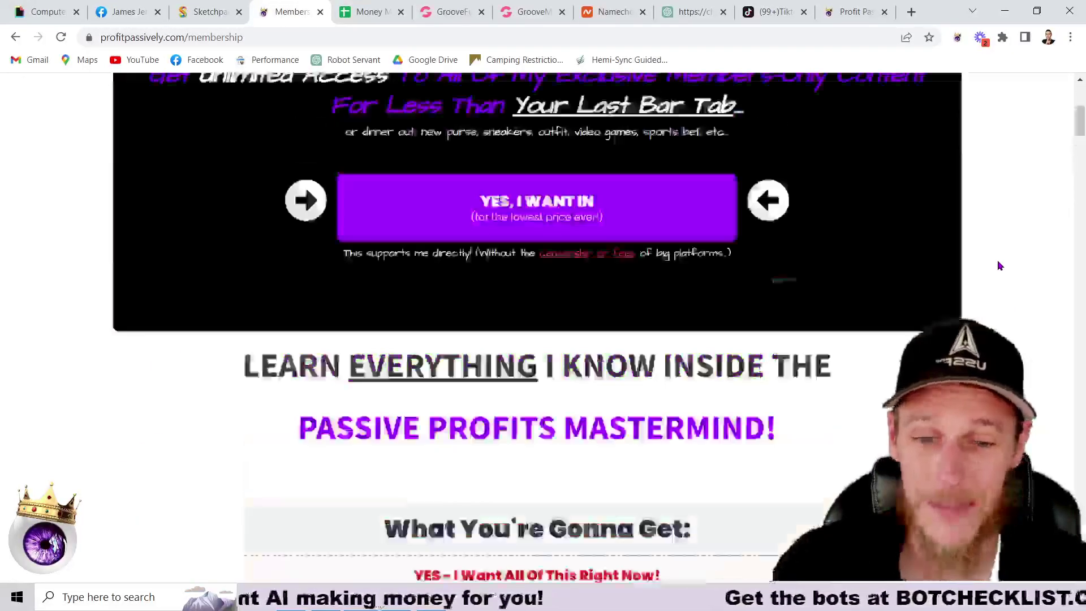
scroll(996, 252, "up", 5)
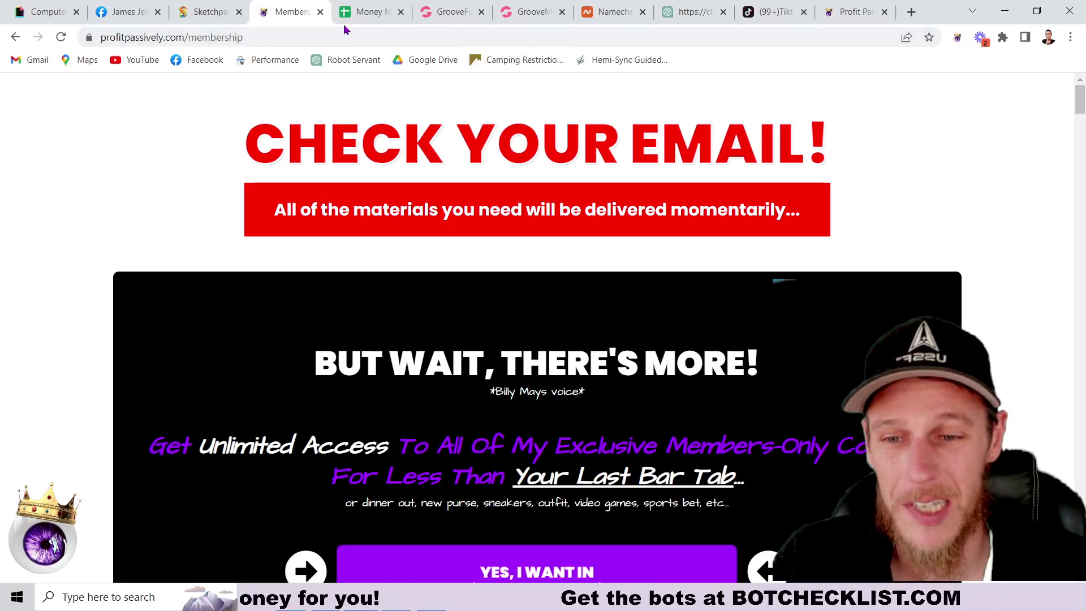
left_click(453, 13)
left_click(521, 8)
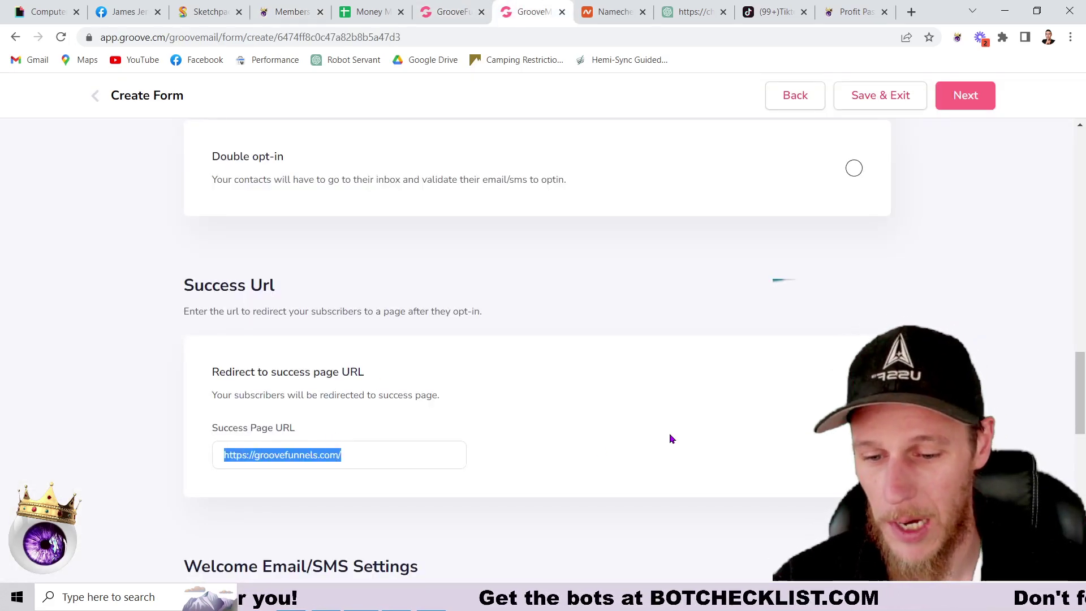
type("ht")
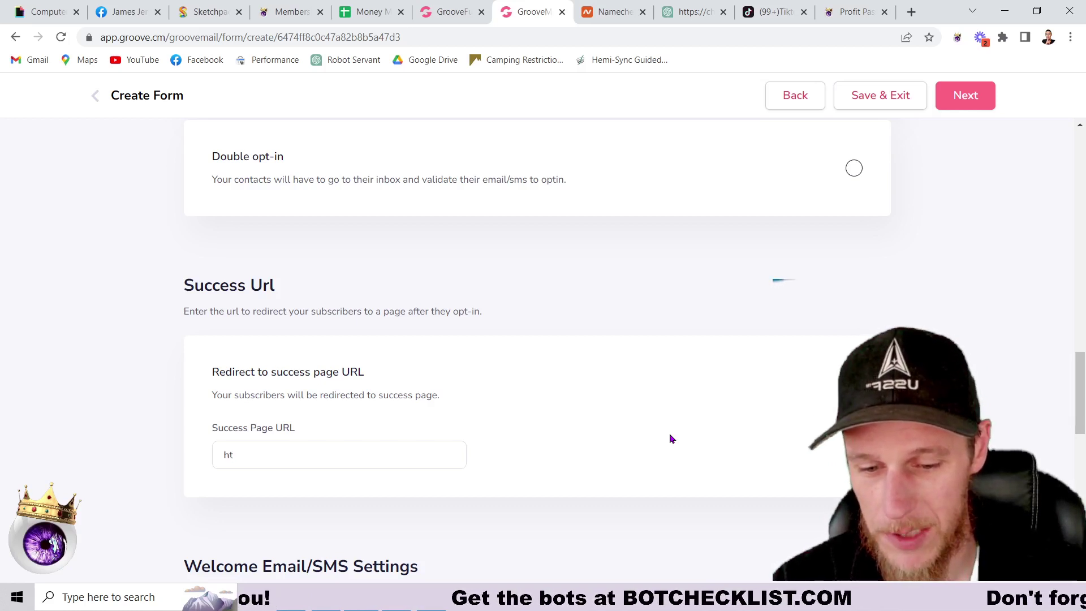
type("tp://bot")
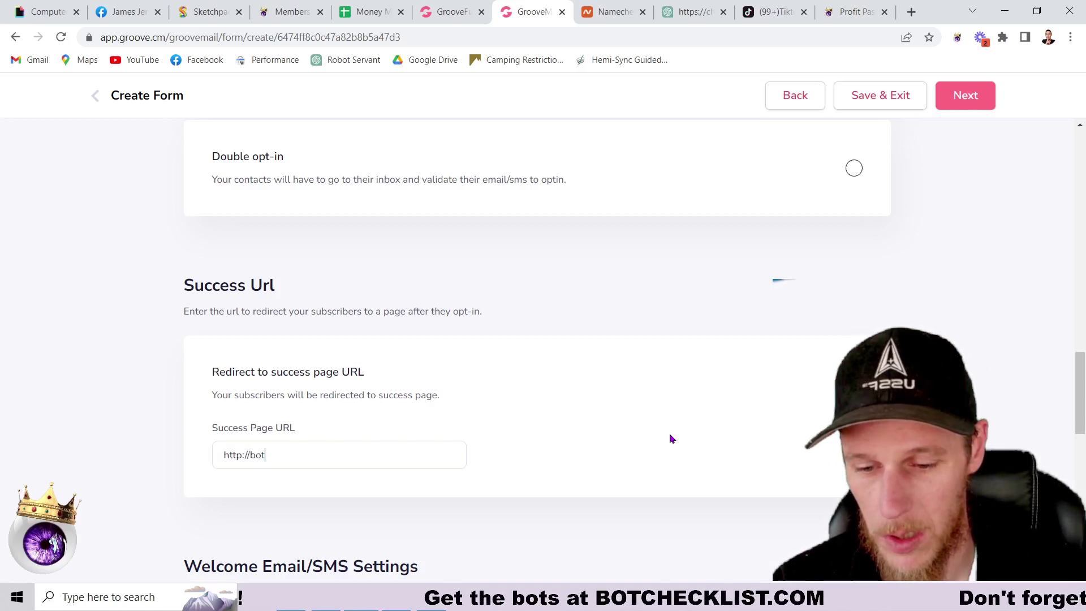
type("checklist.com")
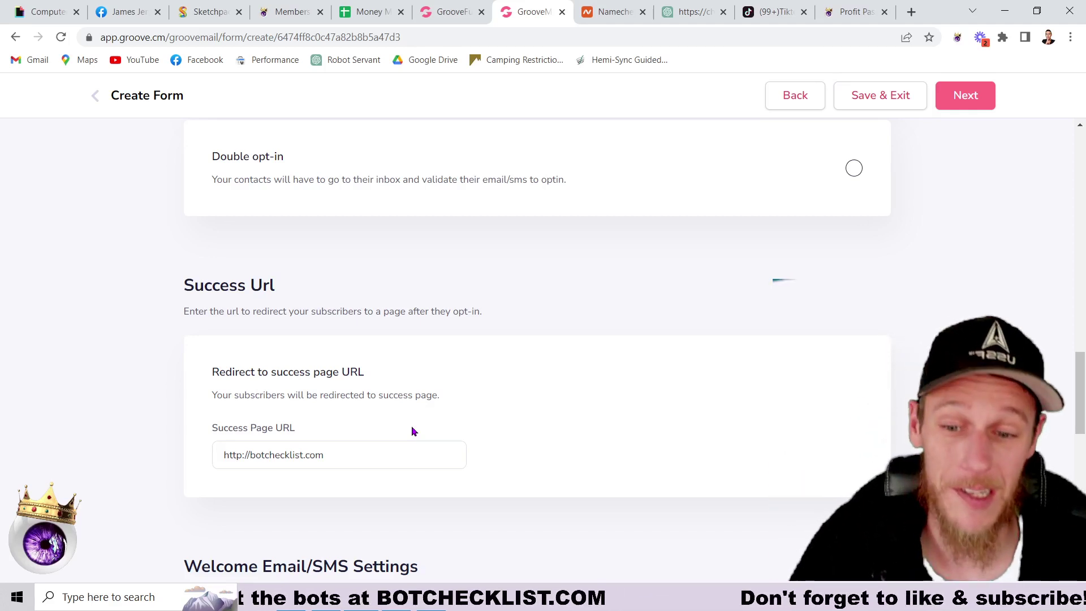
key("ctrl+a")
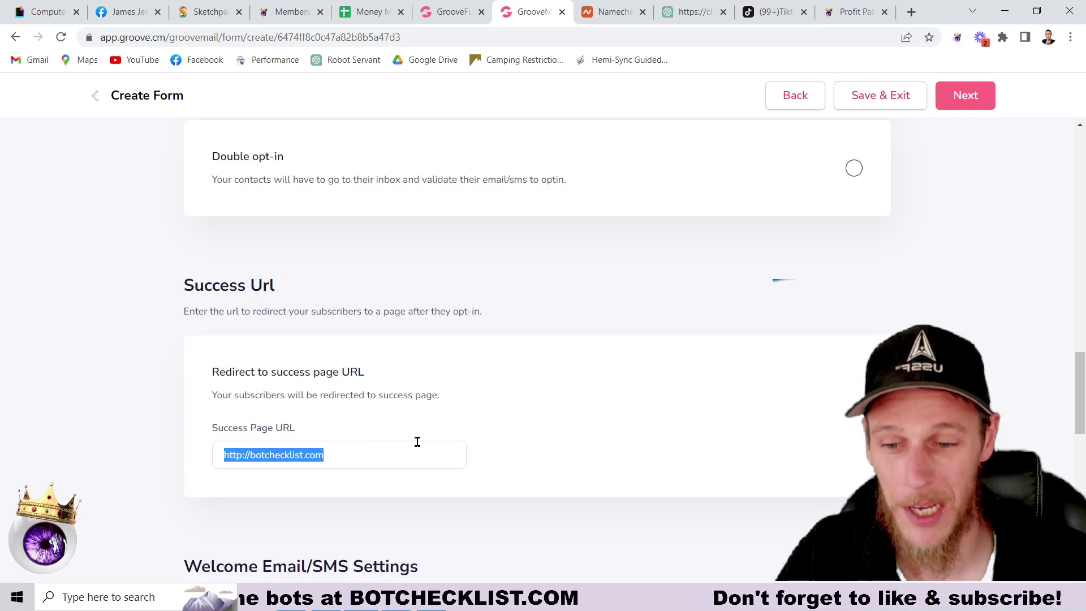
left_click(686, 368)
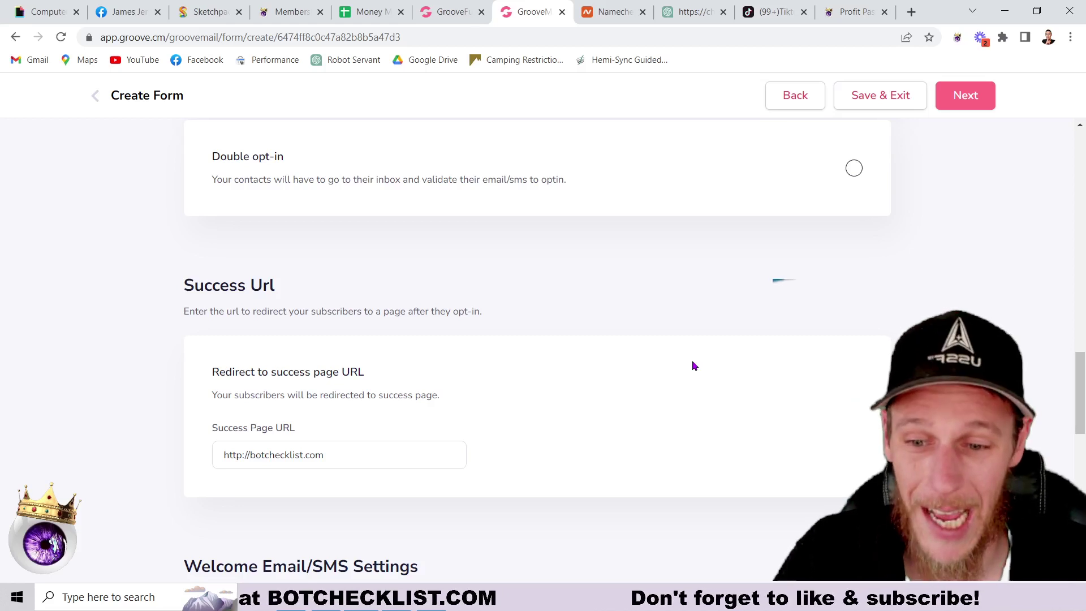
Review the welcome message and response forwarding settings, keep Do not send, and finish creating the form
scroll(722, 183, "down", 1)
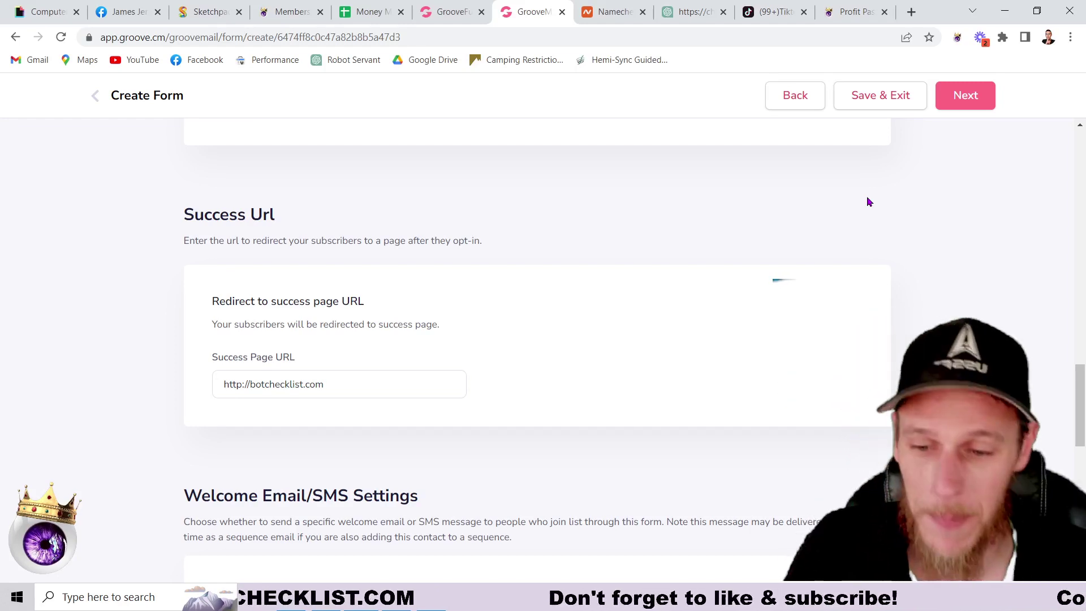
scroll(859, 204, "down", 4)
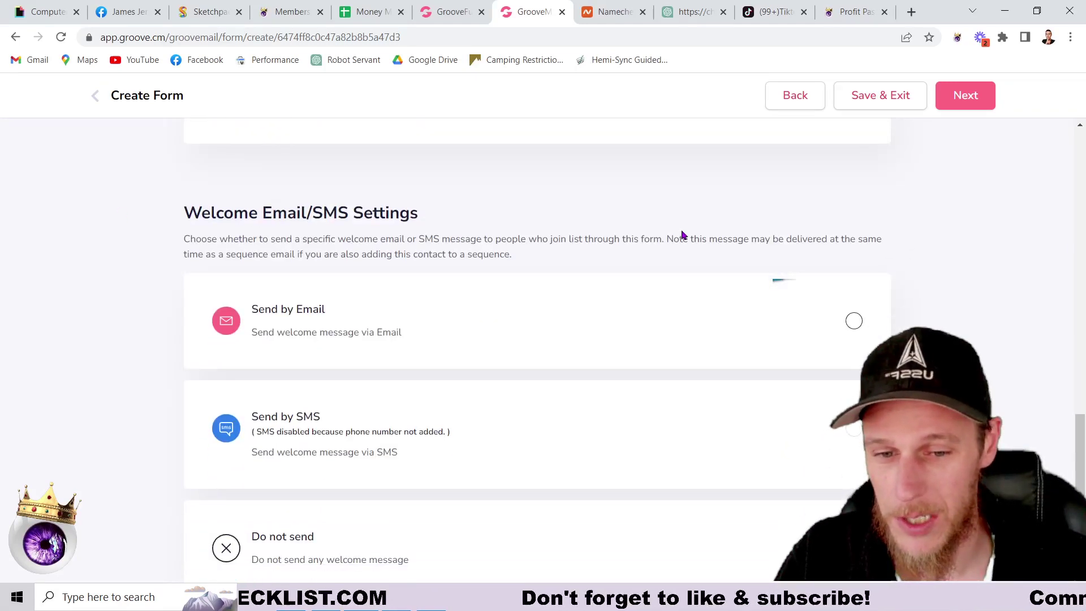
scroll(827, 170, "down", 2)
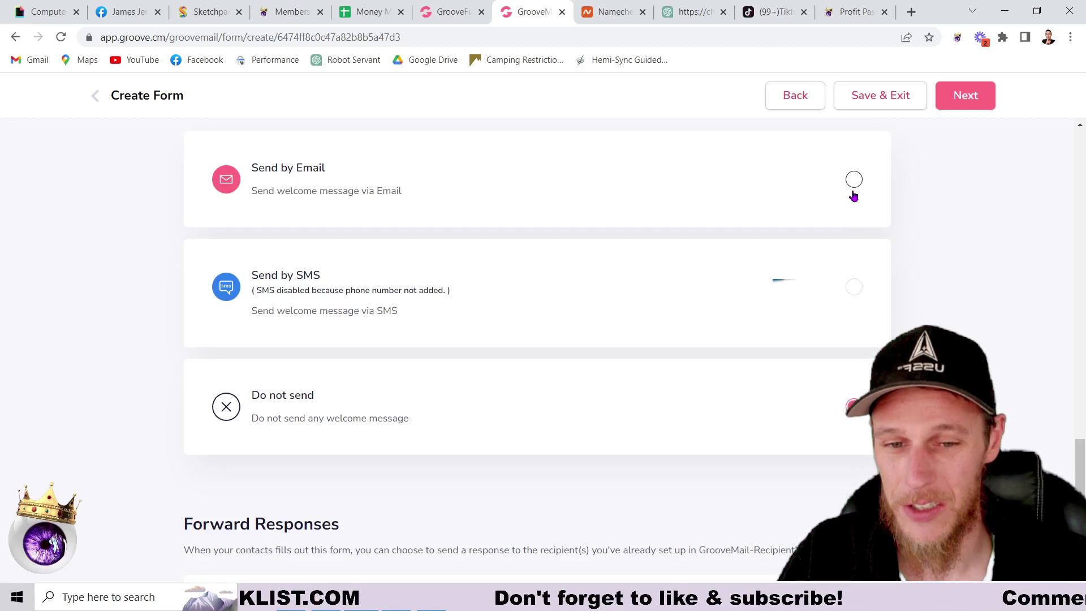
scroll(1045, 199, "down", 4)
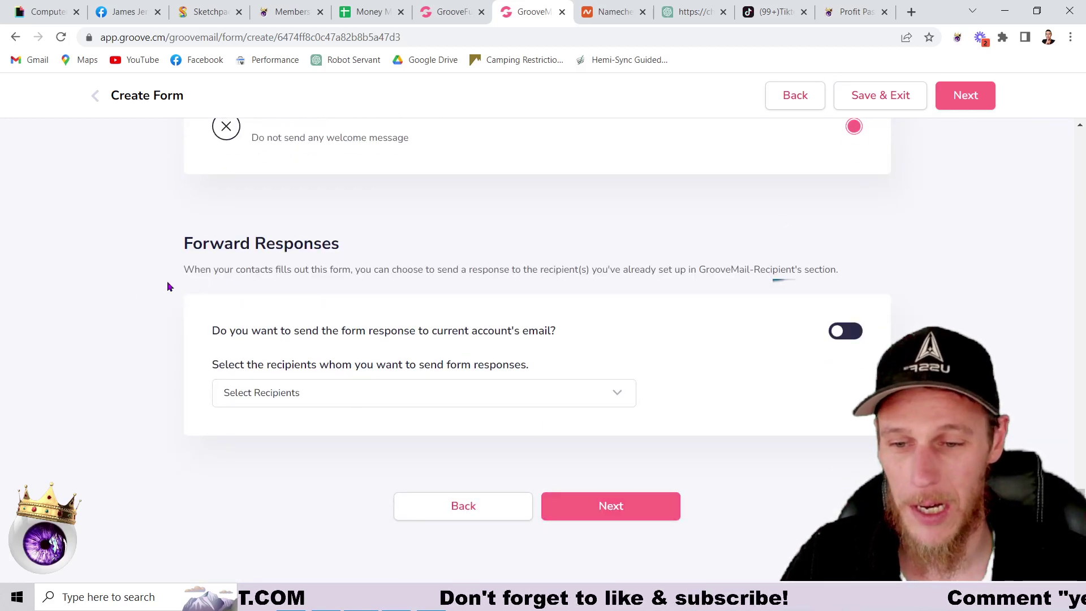
left_click(640, 512)
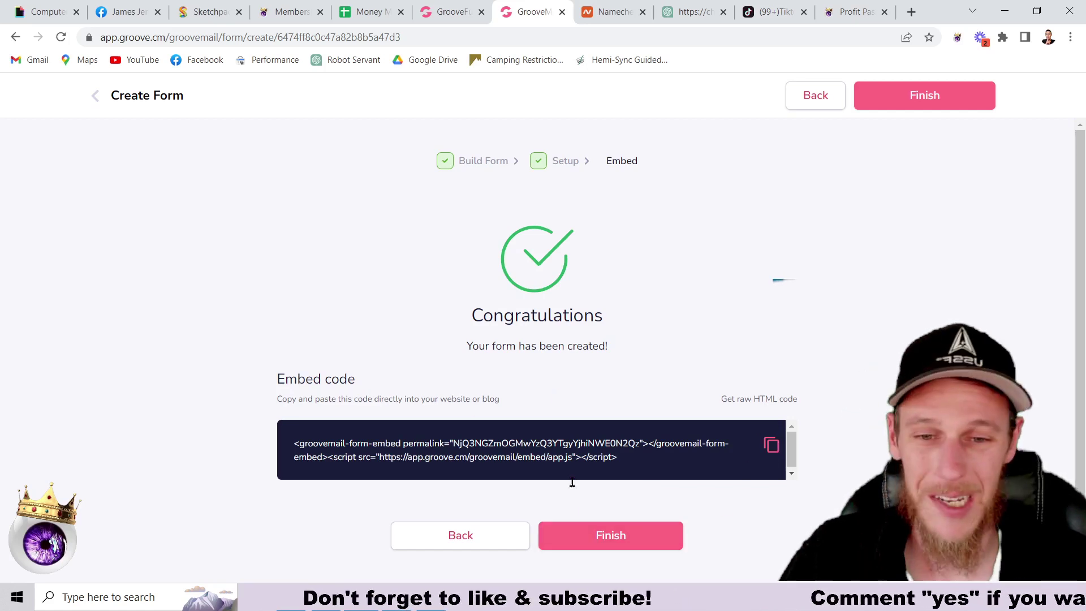
left_click(594, 540)
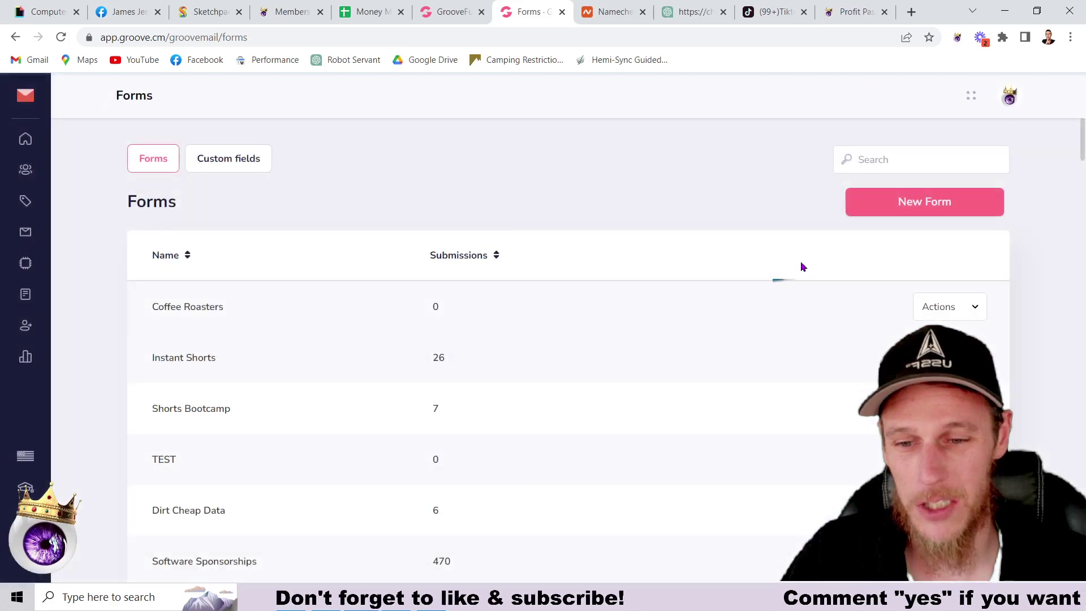
Switch to the GroovePages builder, save the Coffee Bean page, and reload it
left_click(440, 9)
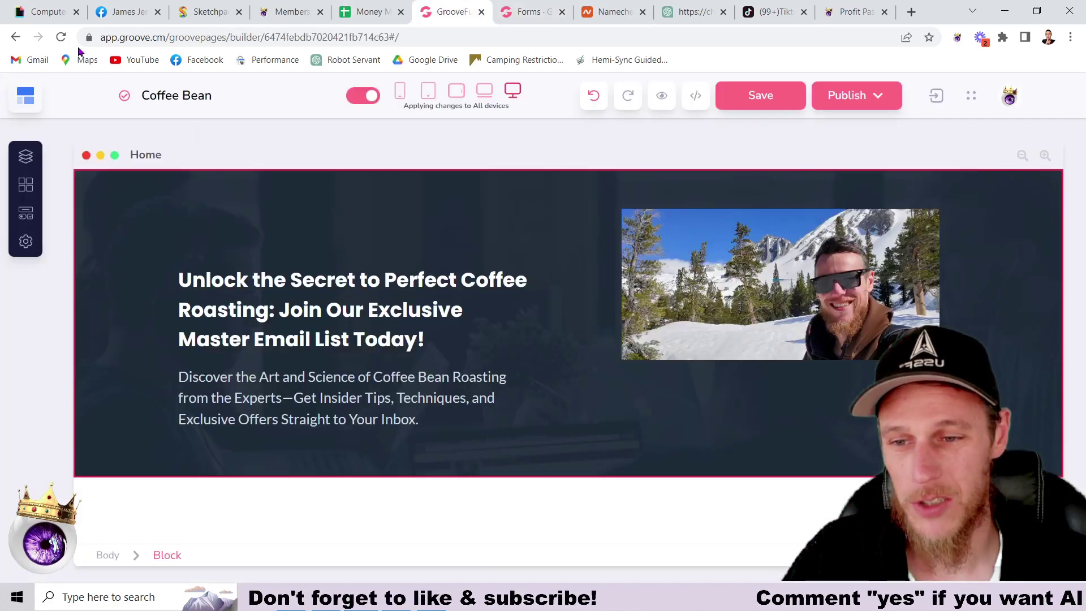
left_click(60, 38)
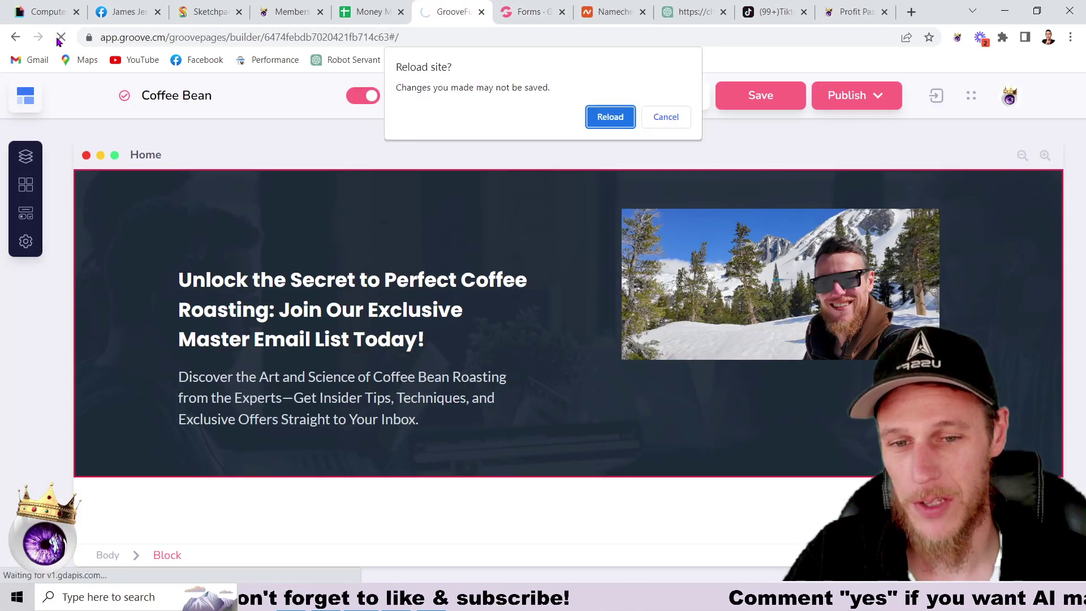
left_click(661, 119)
left_click(754, 109)
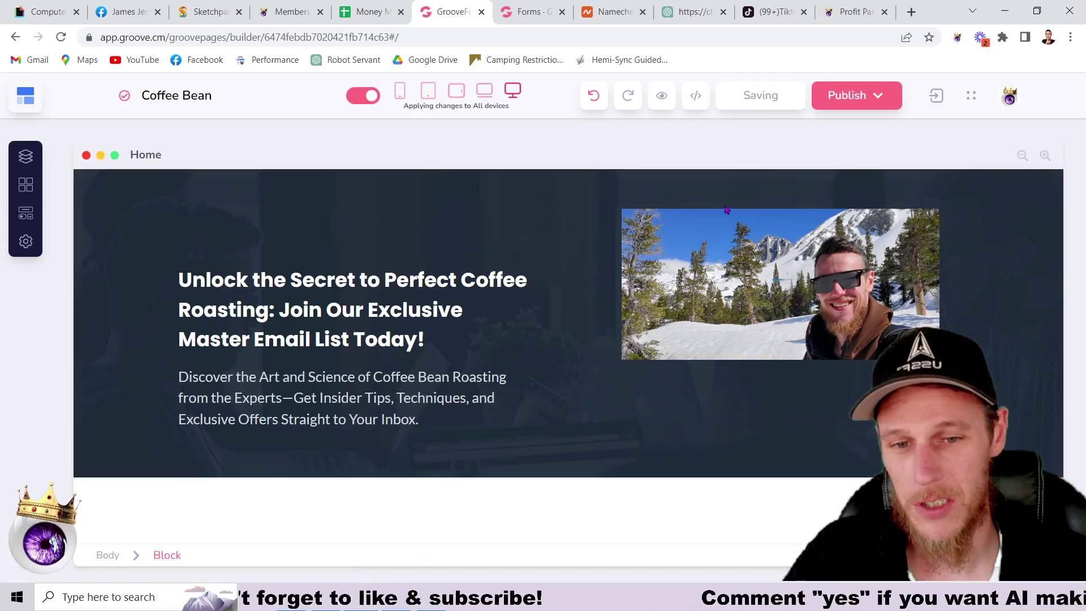
left_click(60, 37)
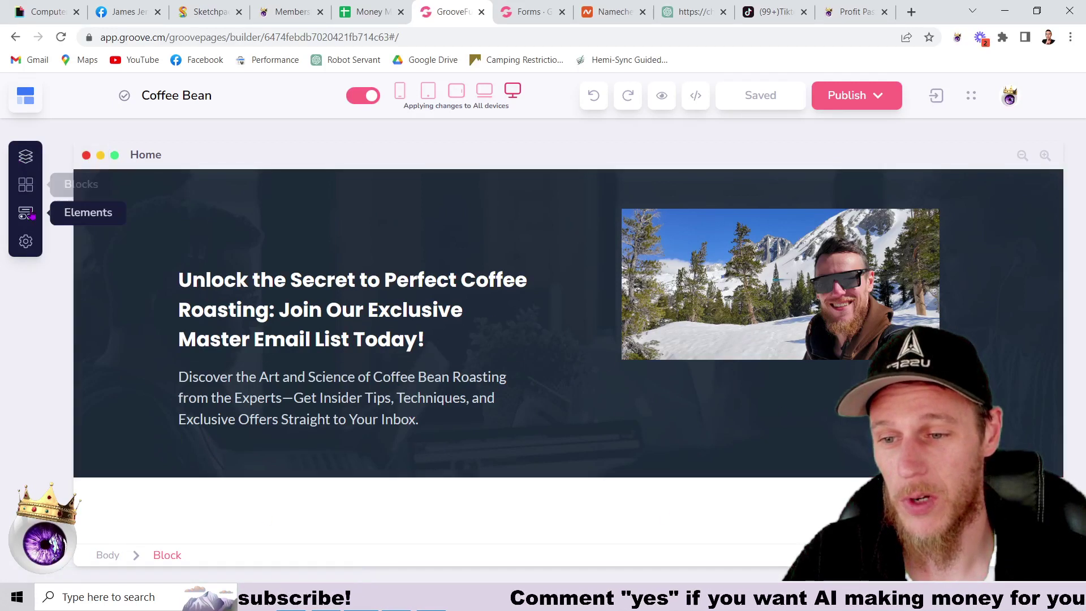
Add a GrooveMail Form element below the intro paragraph in the hero block
left_click(25, 212)
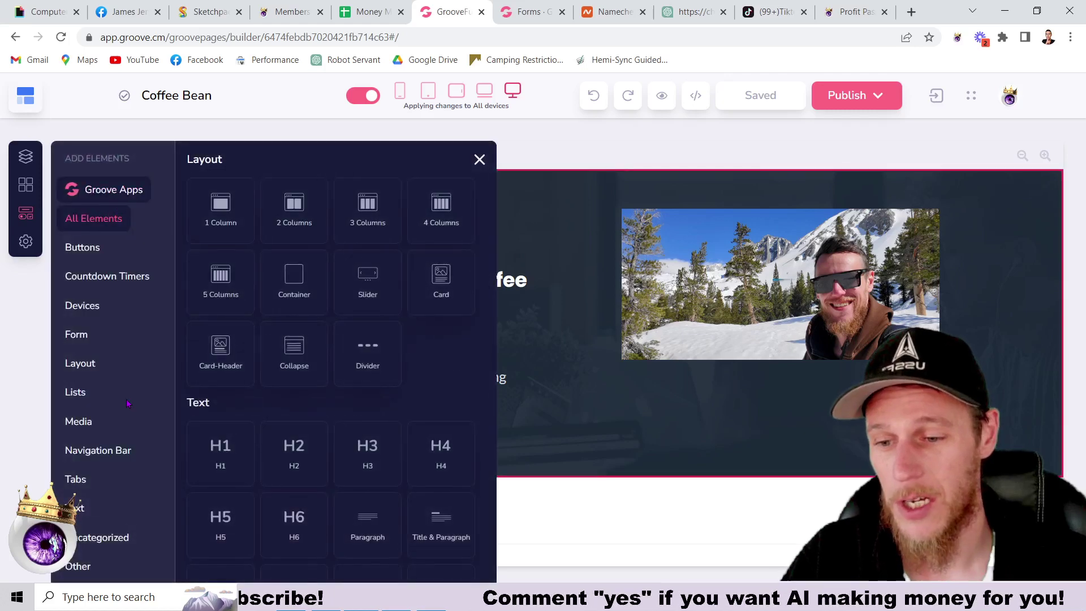
scroll(305, 303, "down", 10)
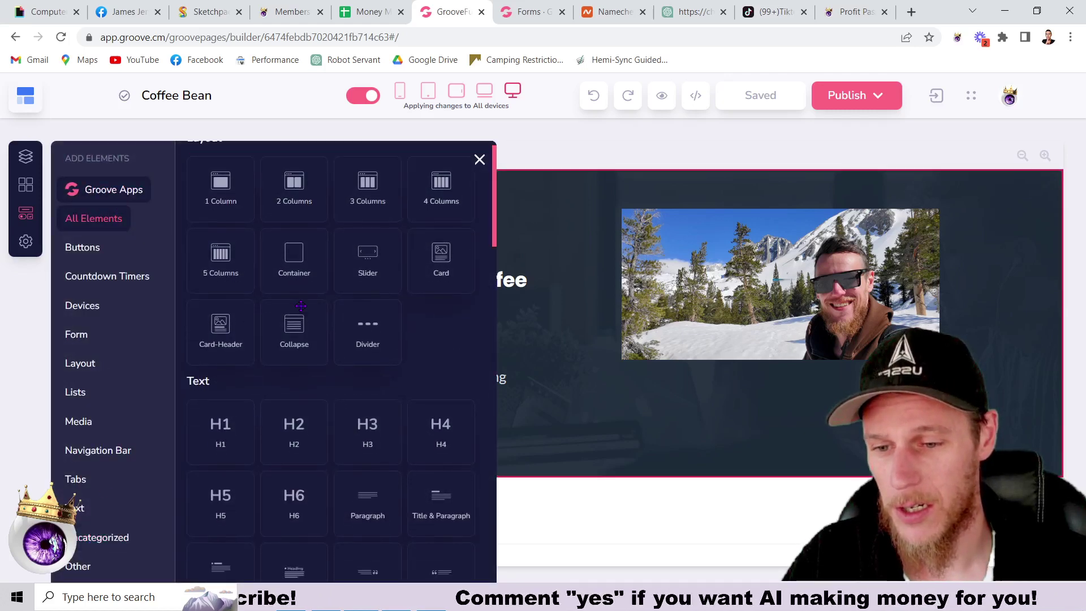
scroll(306, 303, "down", 10)
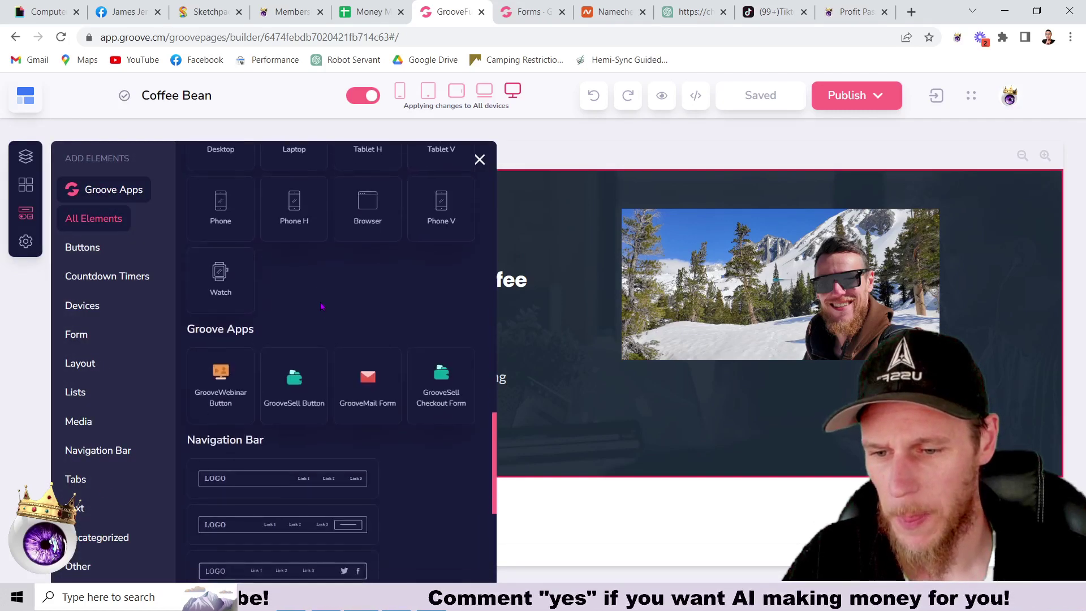
scroll(404, 306, "up", 1)
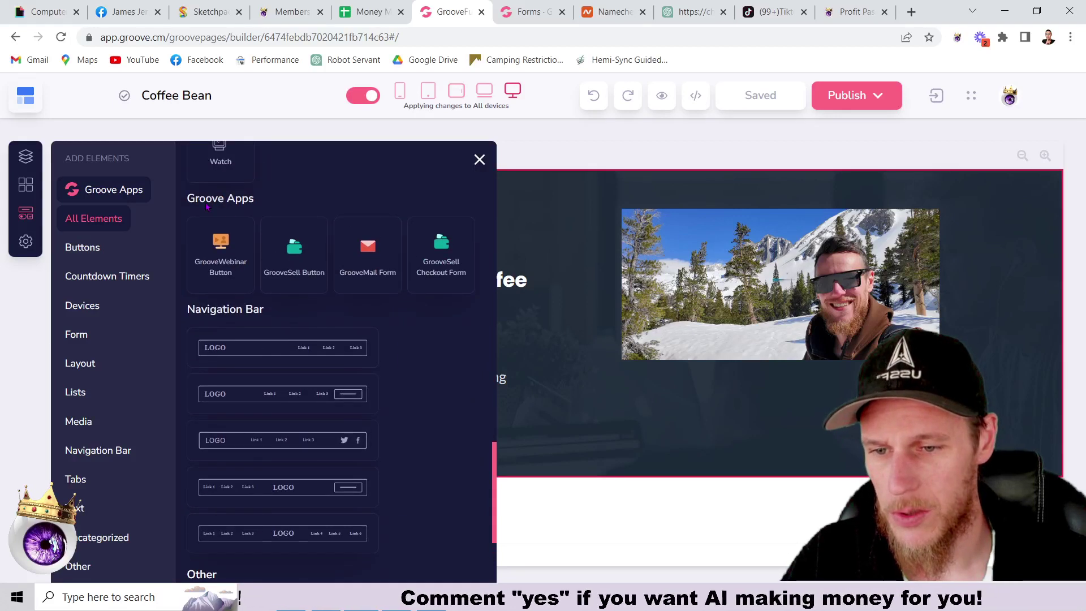
left_click_drag(374, 251, 424, 431)
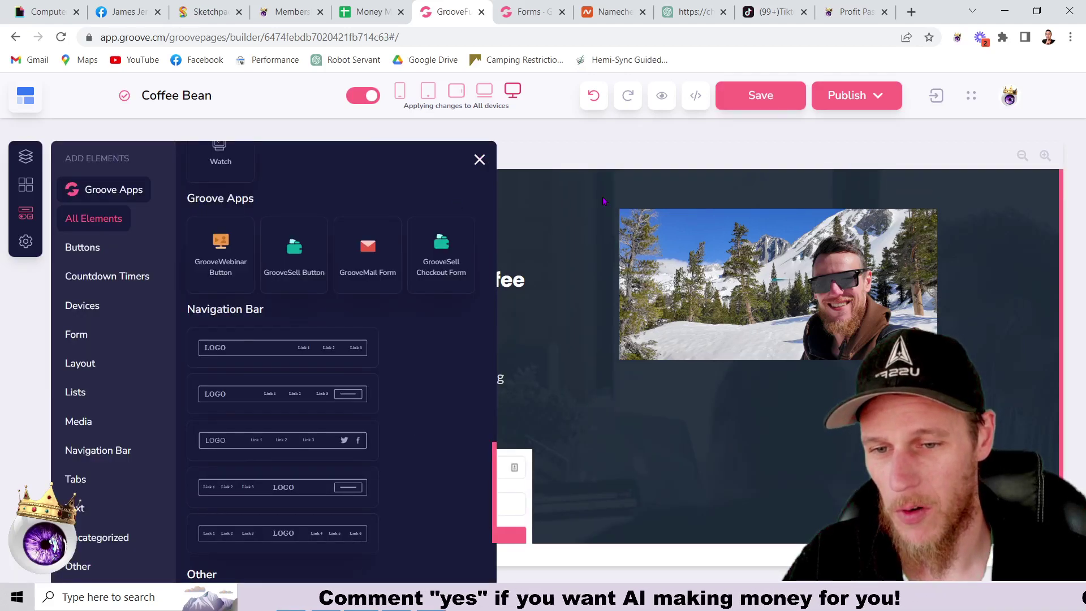
left_click(480, 161)
scroll(498, 203, "down", 1)
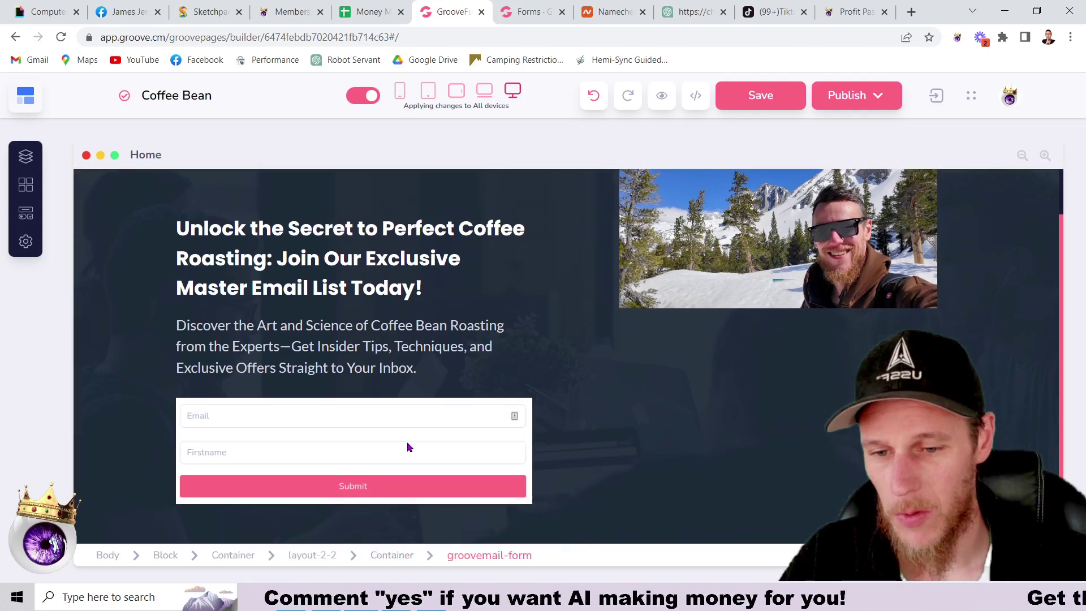
Connect the form element on the page to the Coffee Roasters GrooveMail form
left_click(409, 451)
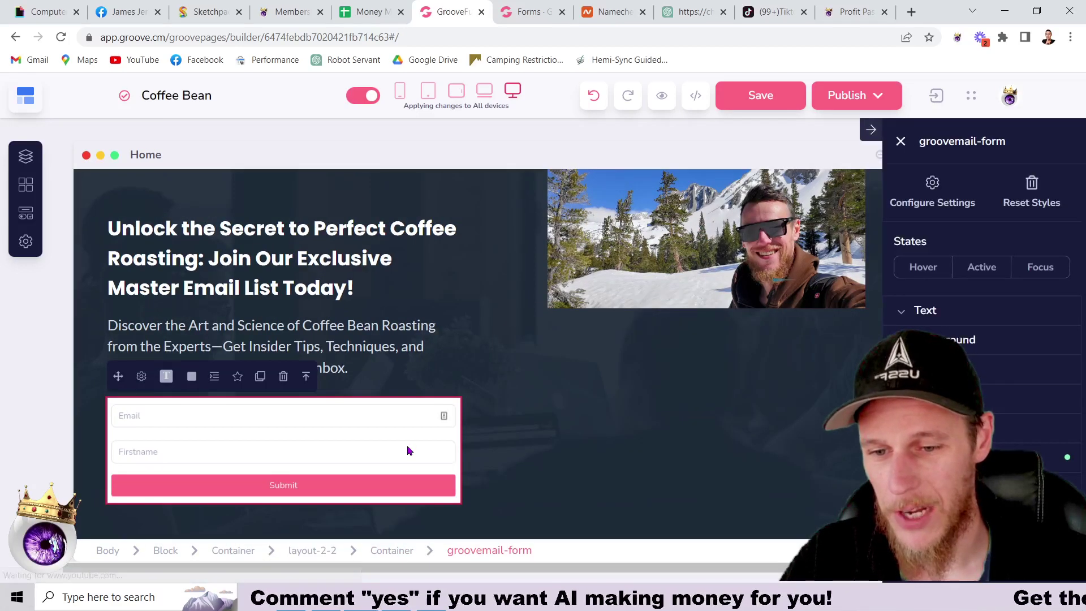
left_click(141, 379)
left_click(483, 290)
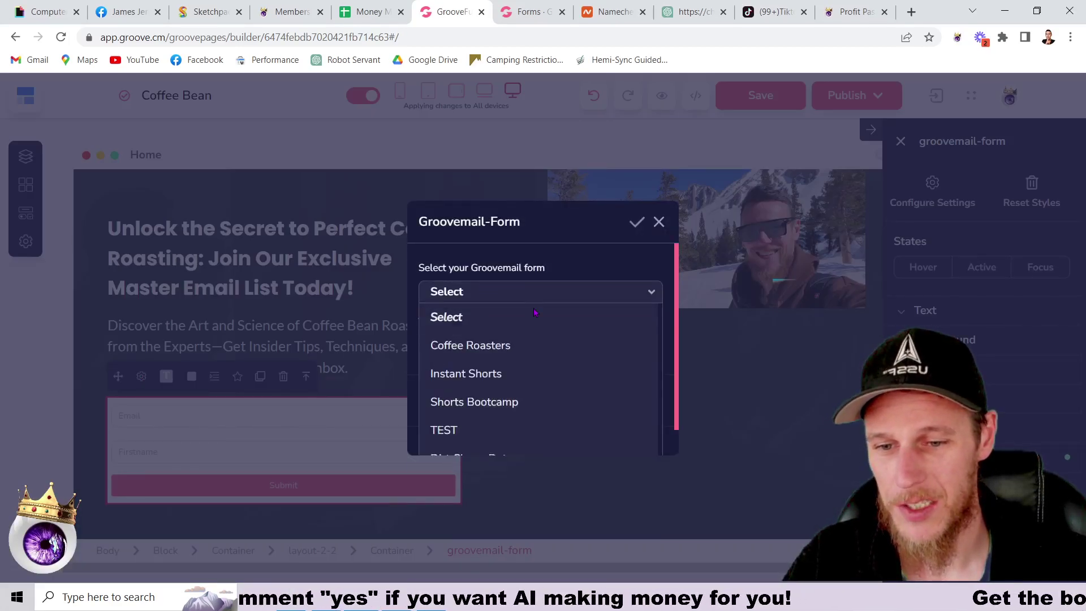
left_click(439, 349)
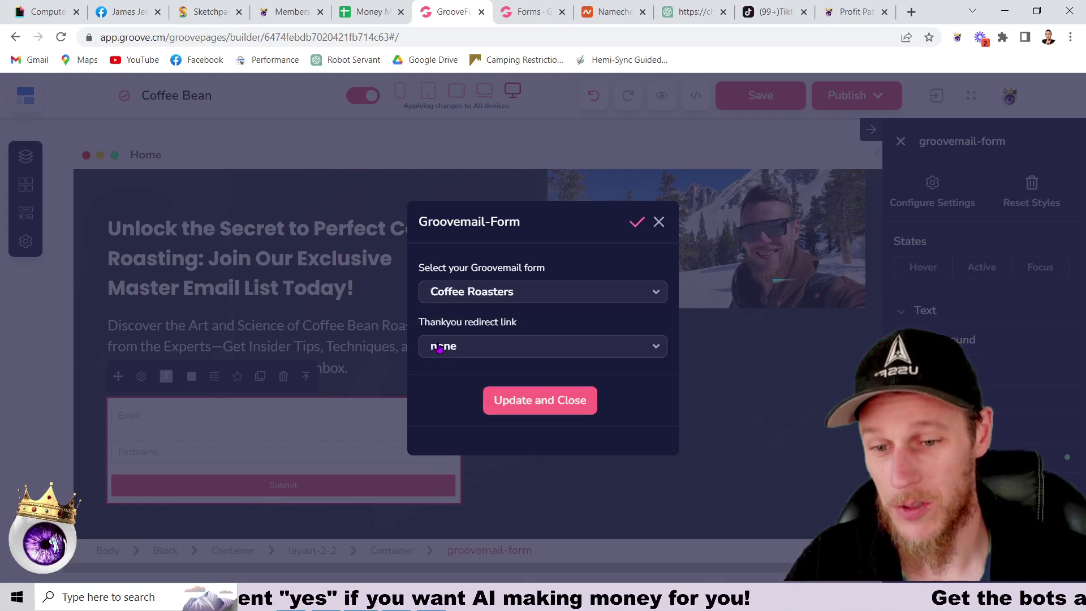
Try the URL and Page options for the form's thank-you redirect and view the linked page choices
left_click(525, 346)
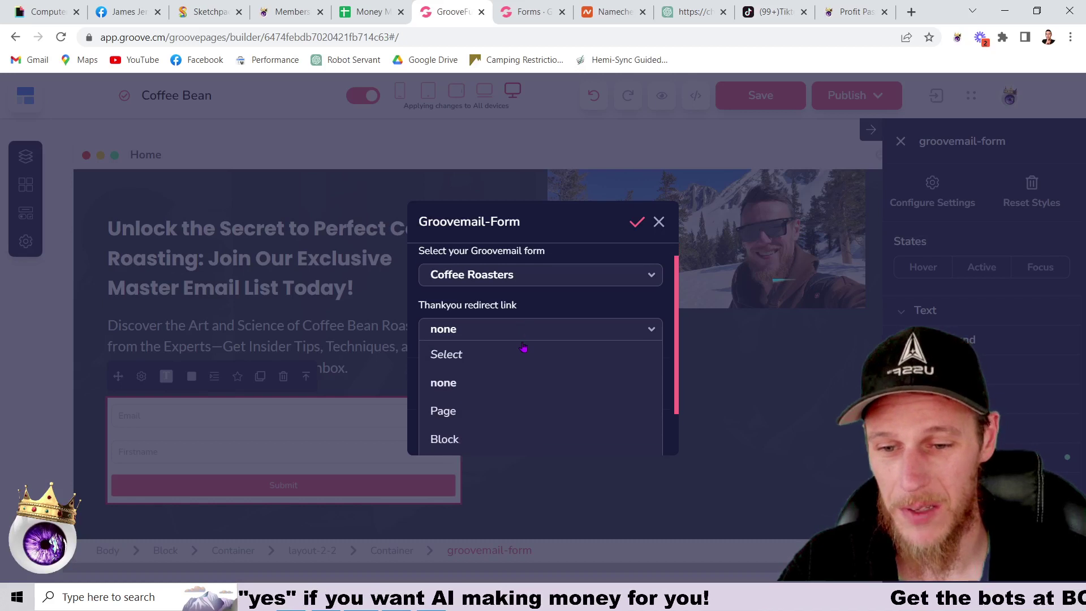
left_click(472, 411)
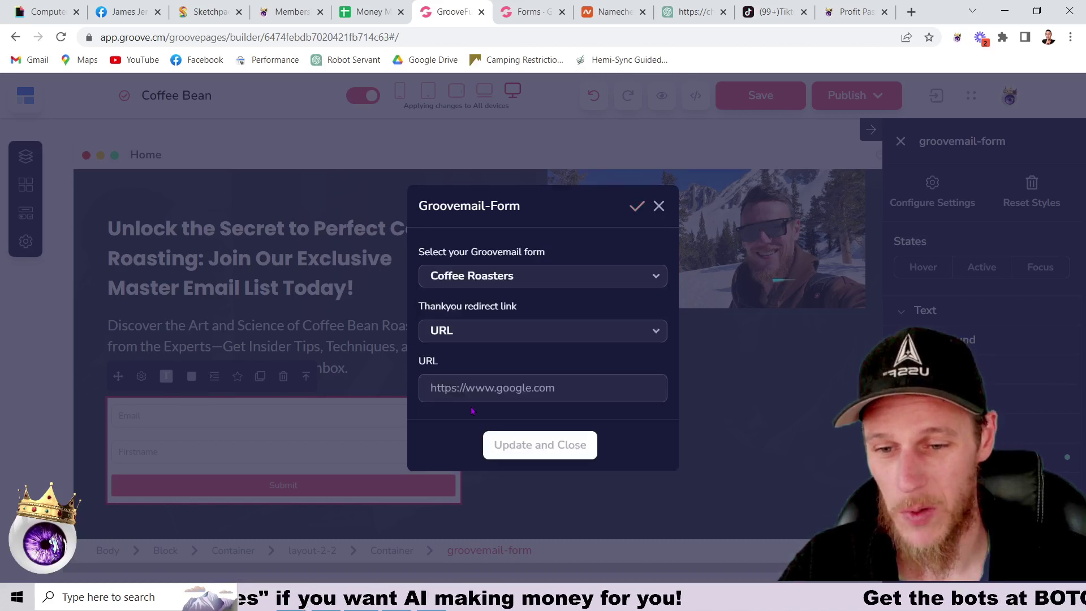
left_click(492, 384)
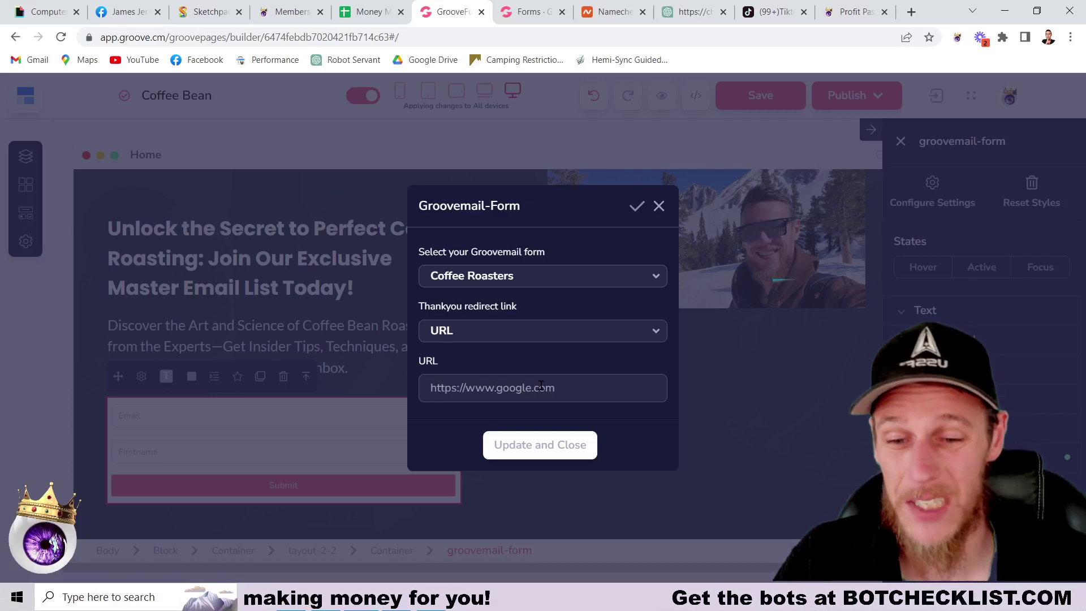
left_click(501, 334)
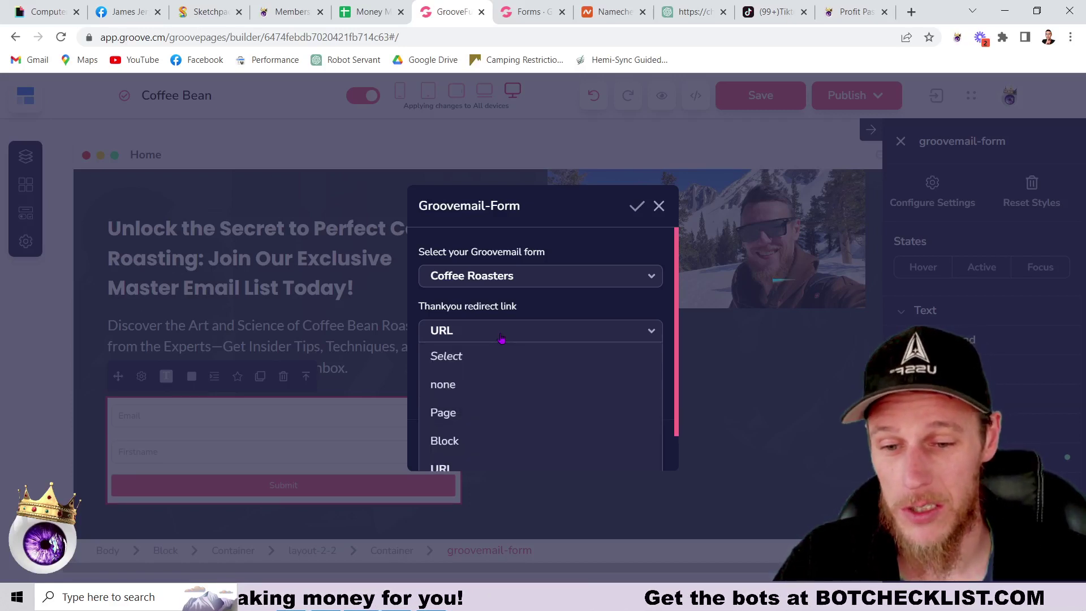
left_click(523, 410)
left_click(537, 396)
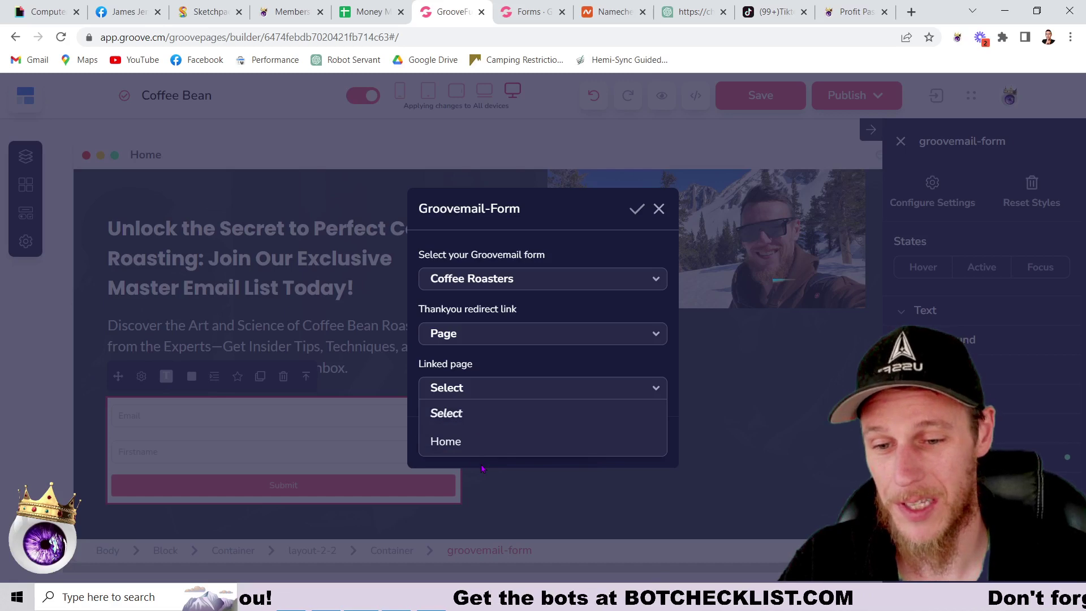
left_click(496, 339)
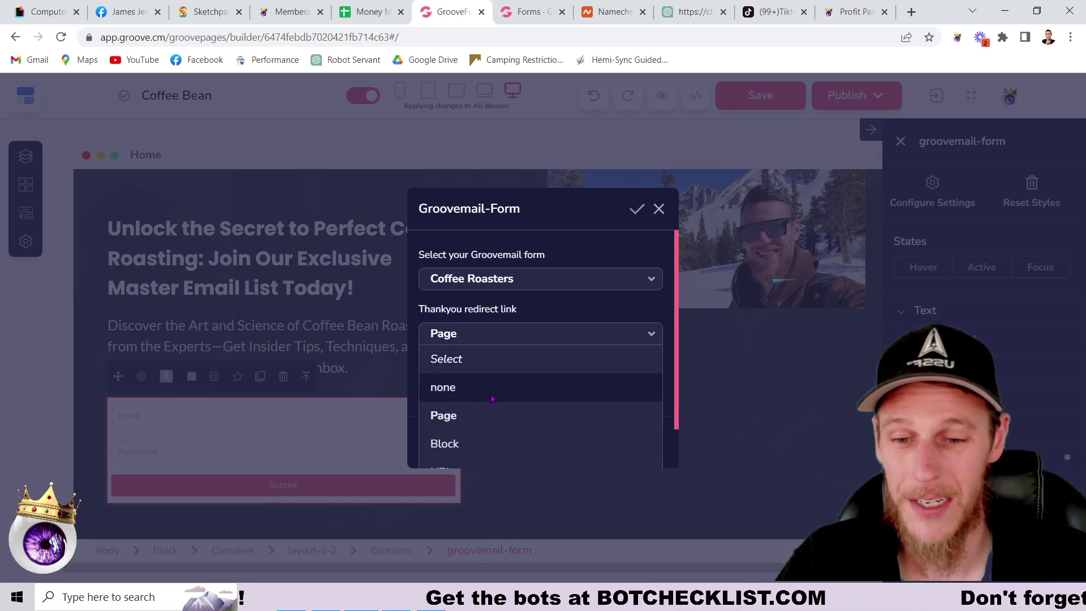
scroll(505, 372, "down", 1)
left_click(502, 423)
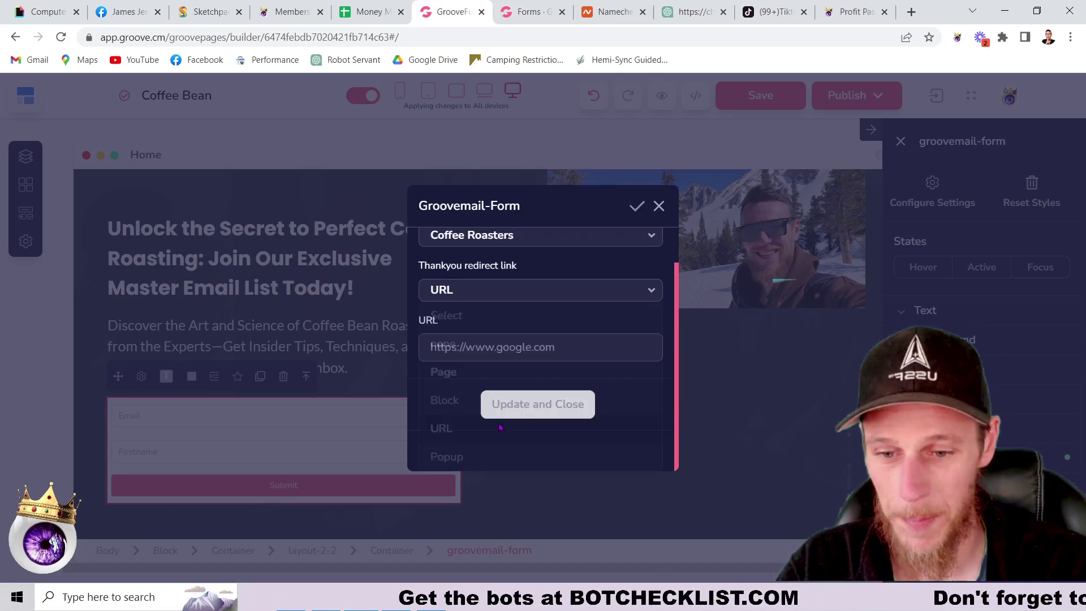
left_click(510, 387)
type("h")
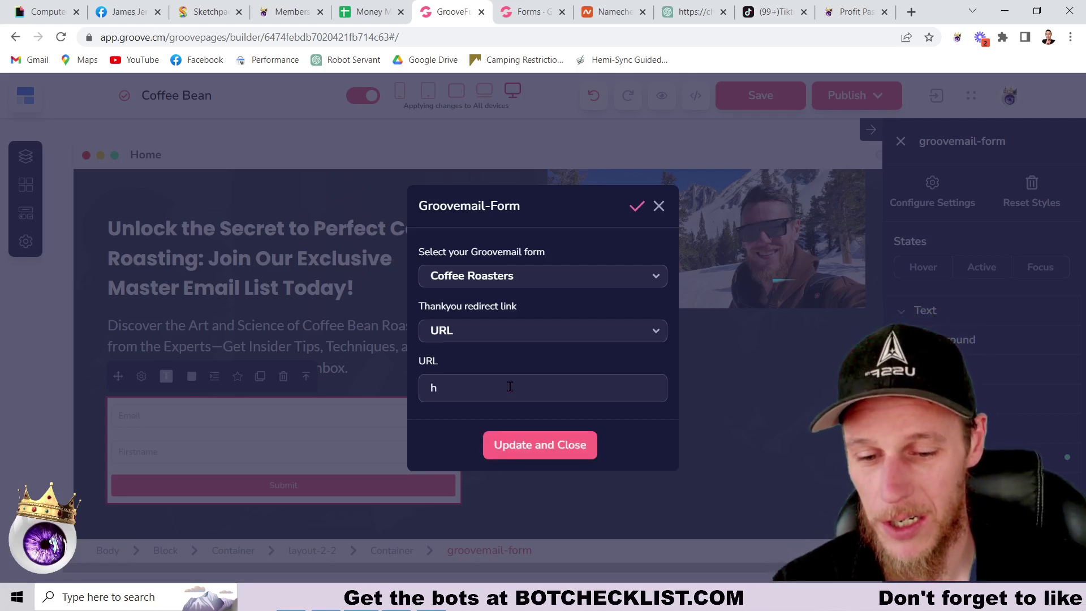
type("ttp://")
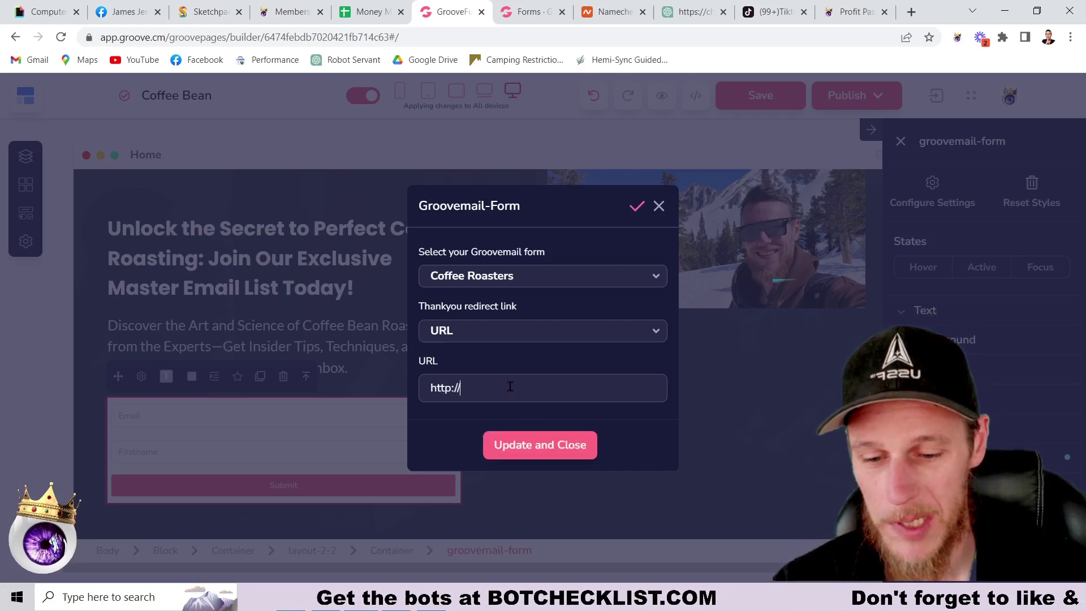
type("botchec")
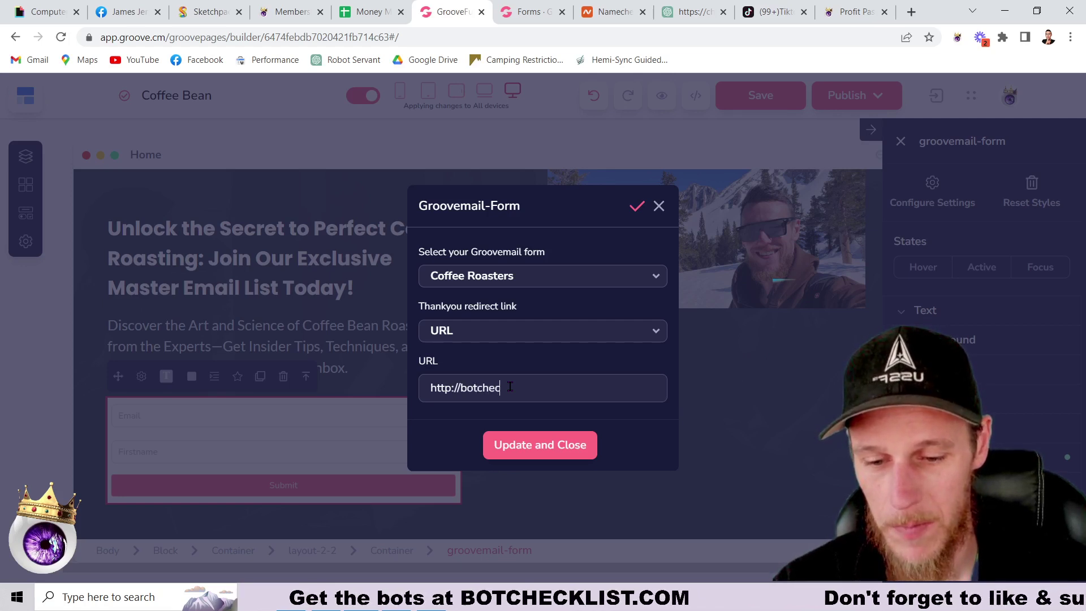
type("klist.c")
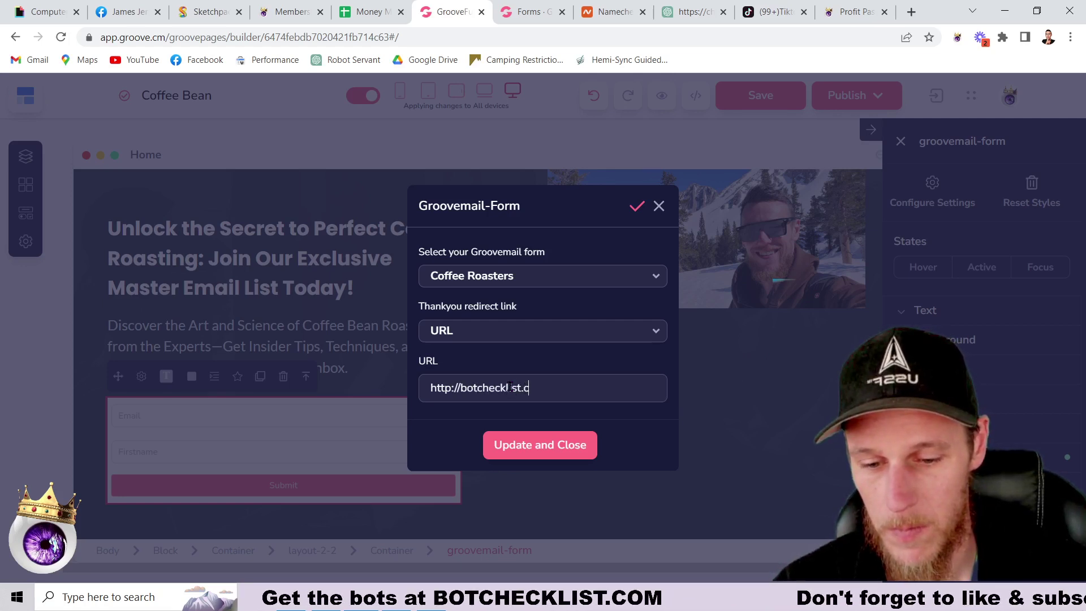
type("om")
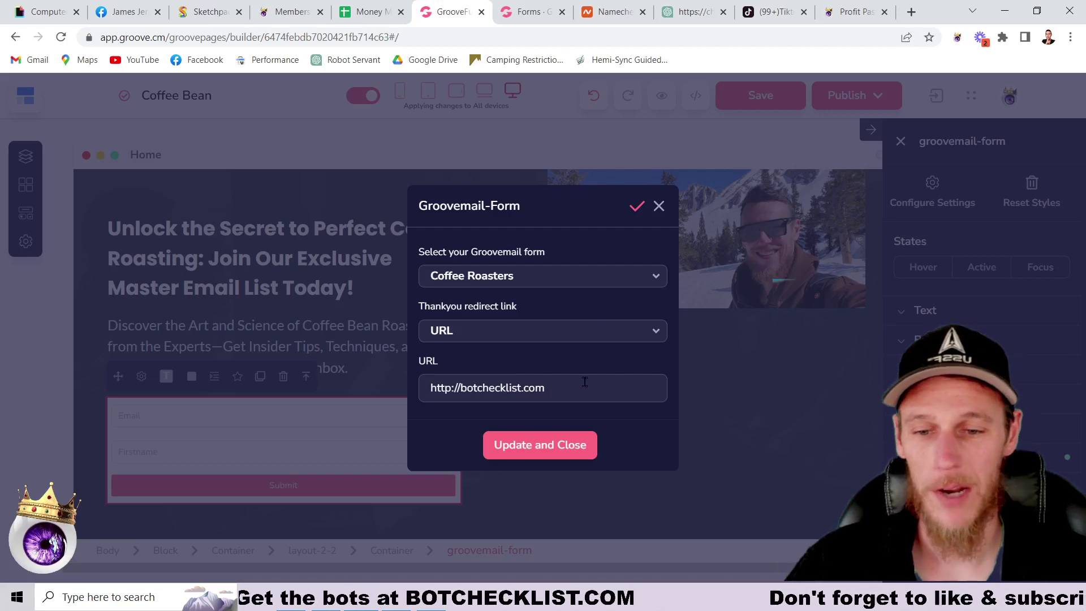
left_click(590, 449)
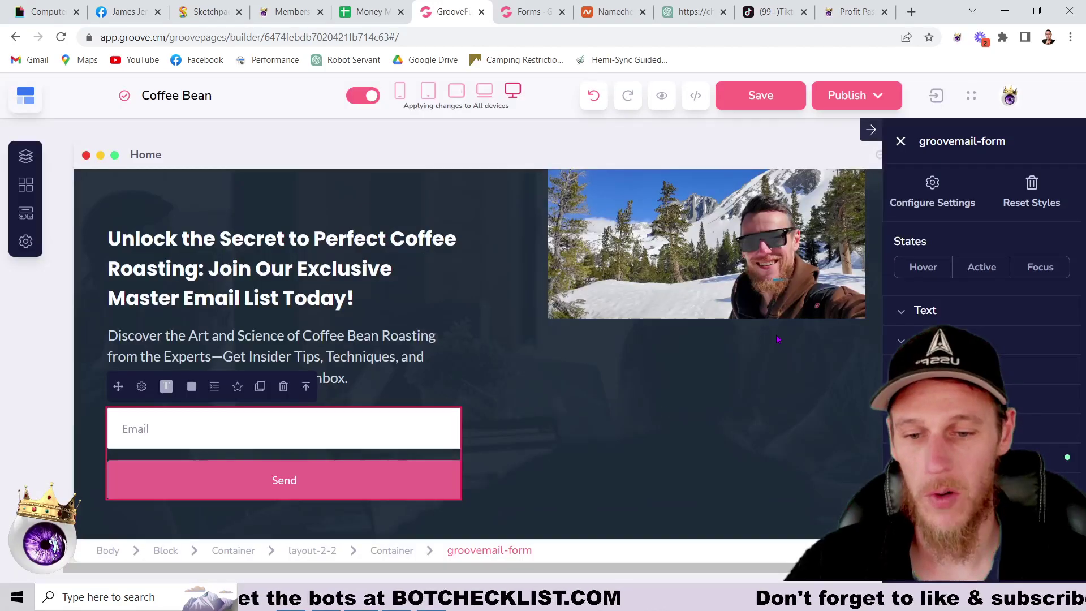
Change the background color of the form's Send button to red
left_click(436, 400)
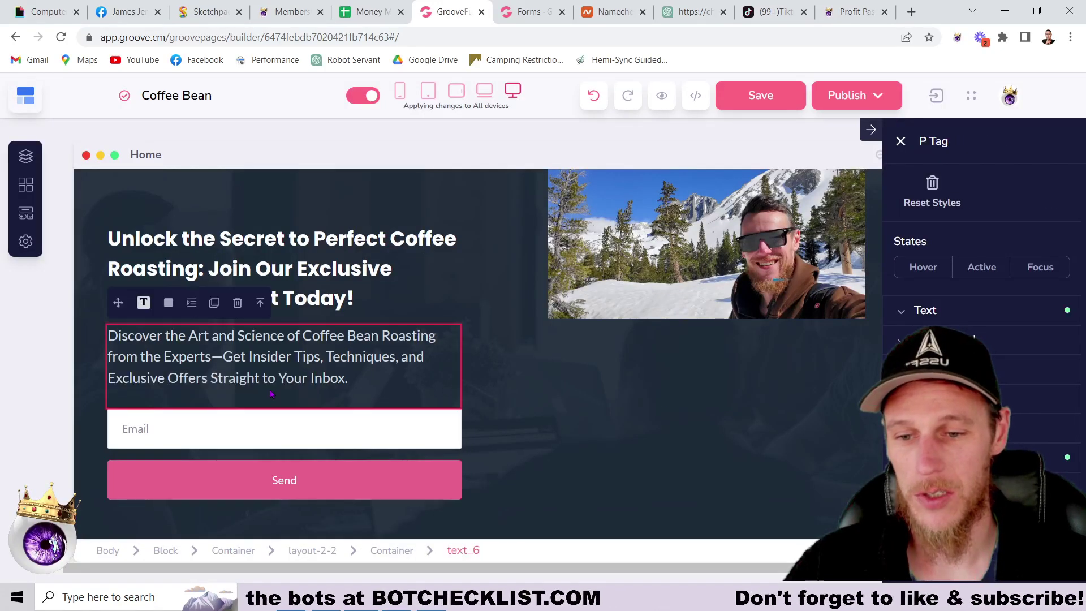
left_click(404, 466)
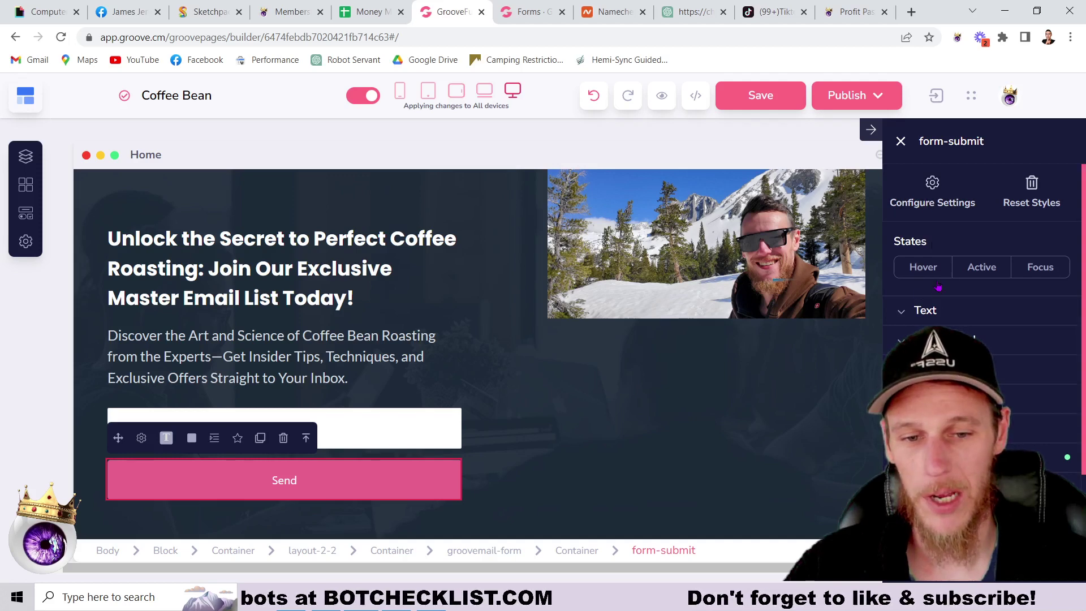
left_click(951, 339)
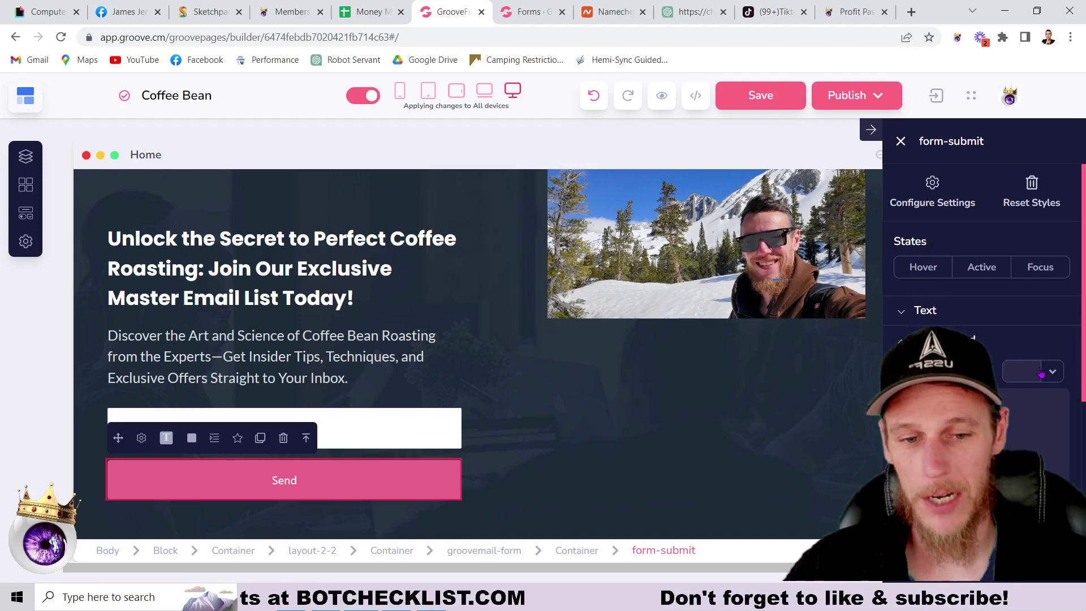
left_click(142, 438)
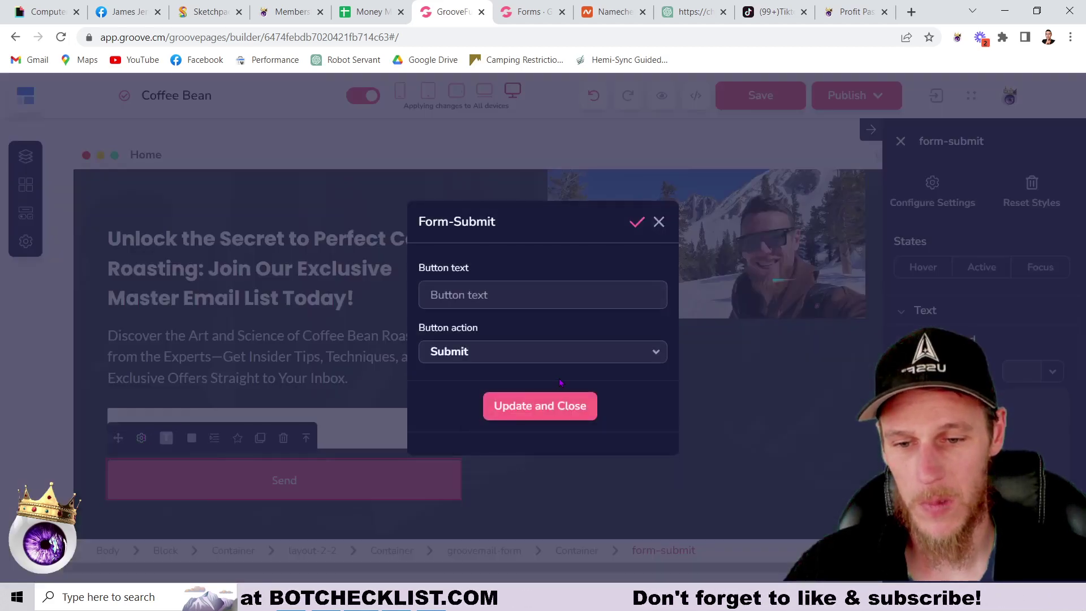
left_click(656, 222)
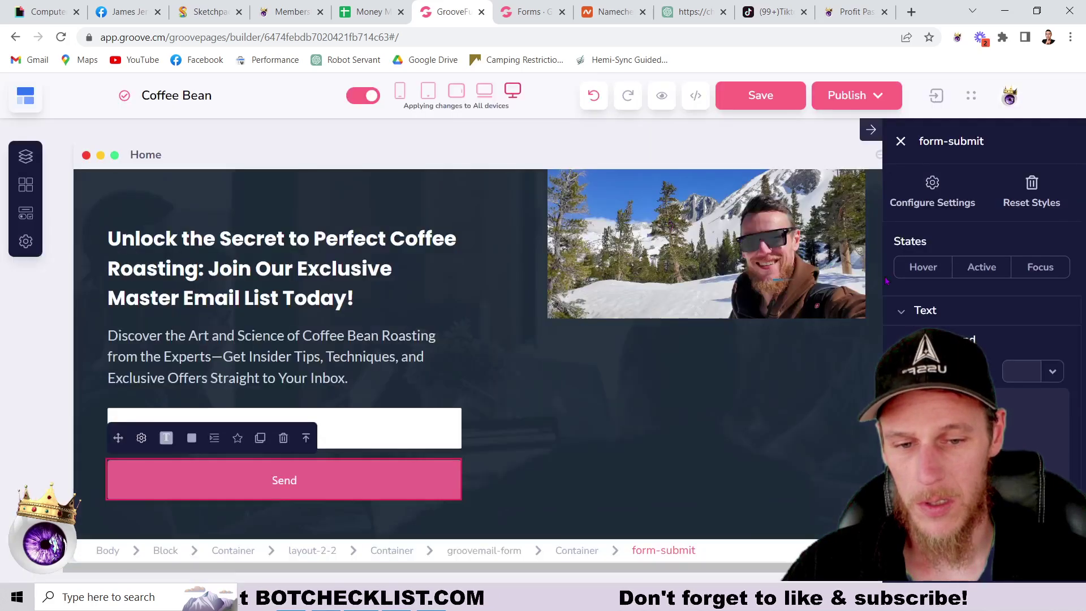
left_click(1053, 371)
left_click(1049, 430)
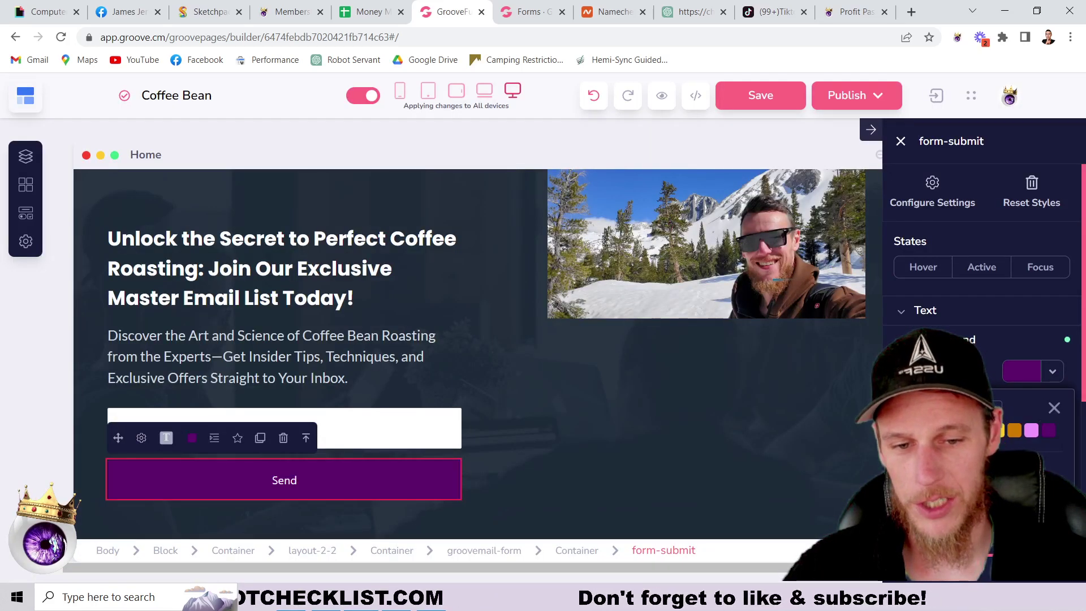
scroll(984, 340, "down", 3)
left_click(963, 289)
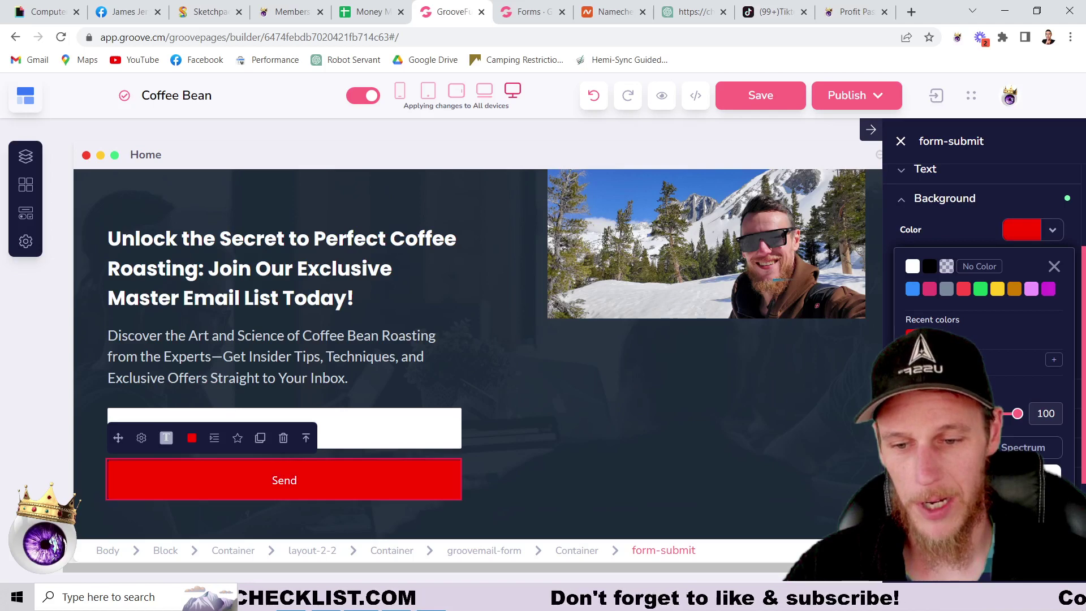
Set the red submit button's text to "Join The Mailing List" and save the page
left_click(959, 197)
left_click(955, 184)
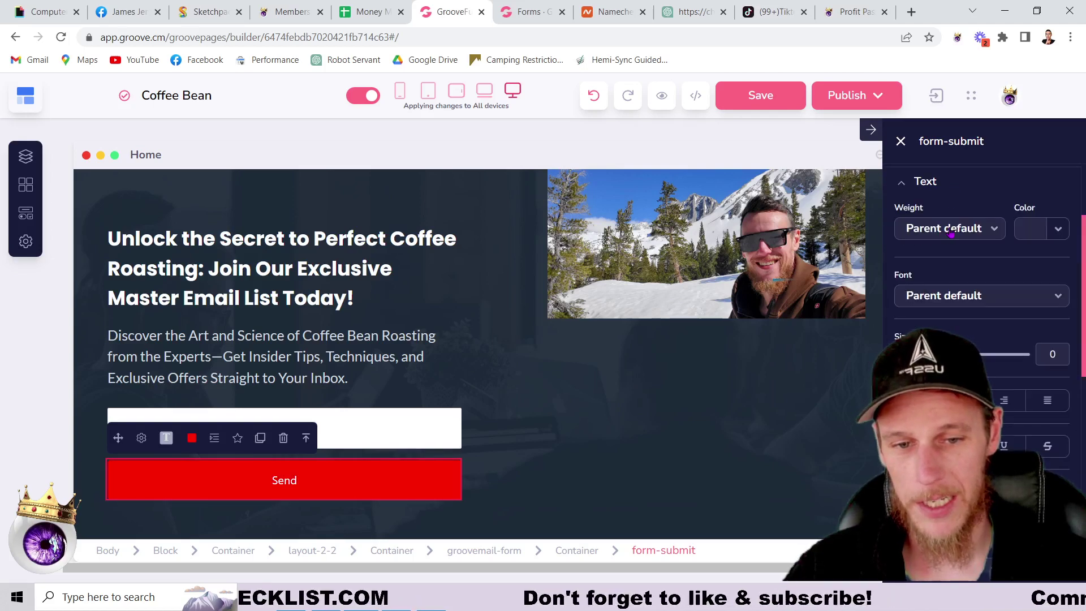
left_click(142, 439)
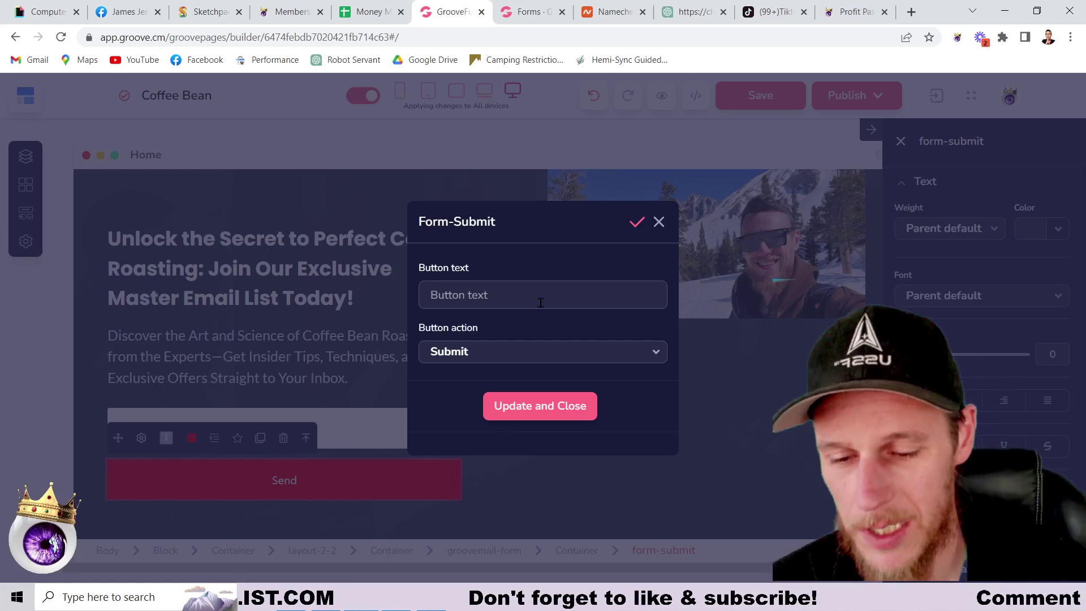
type("Join ")
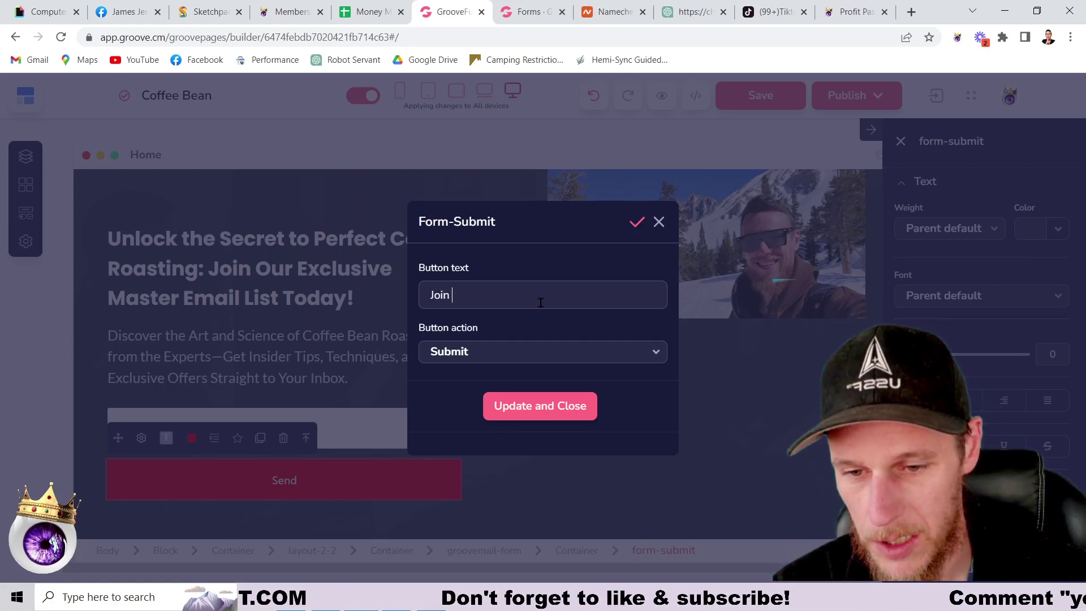
type("The Mailing List")
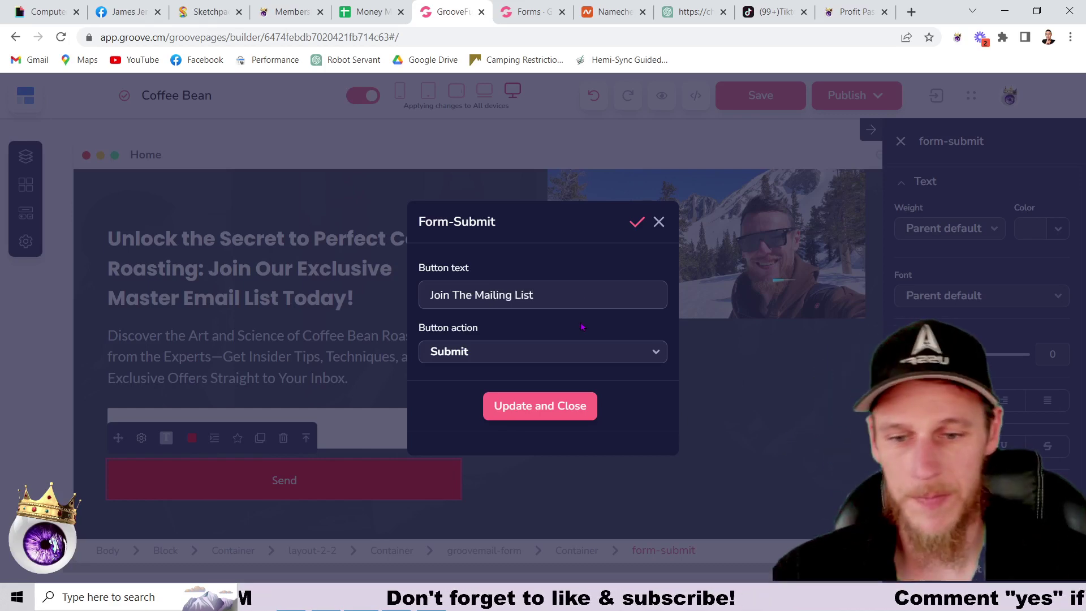
left_click(577, 405)
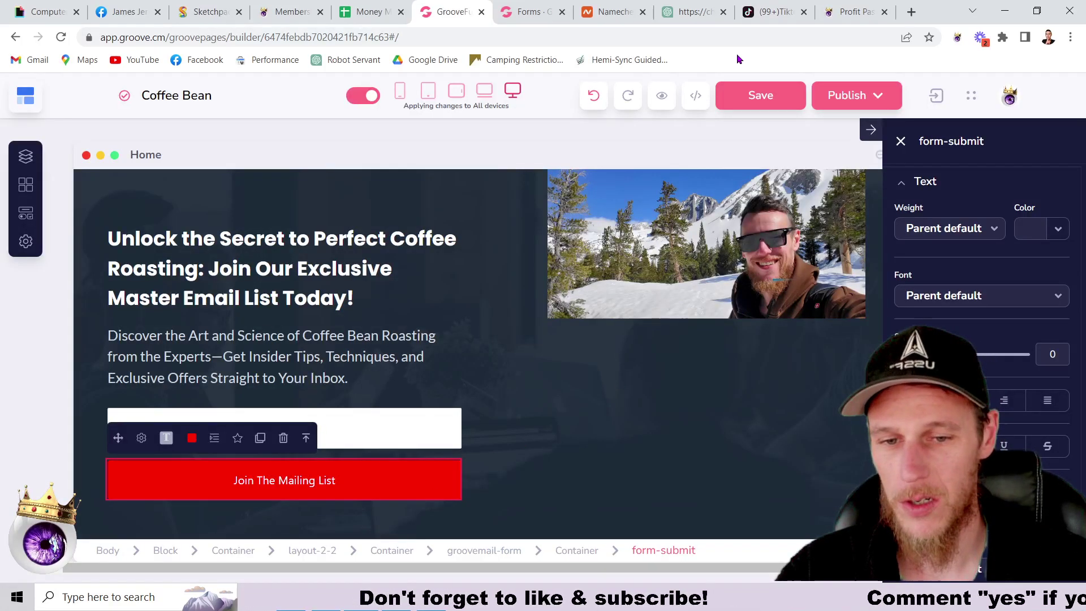
left_click(758, 94)
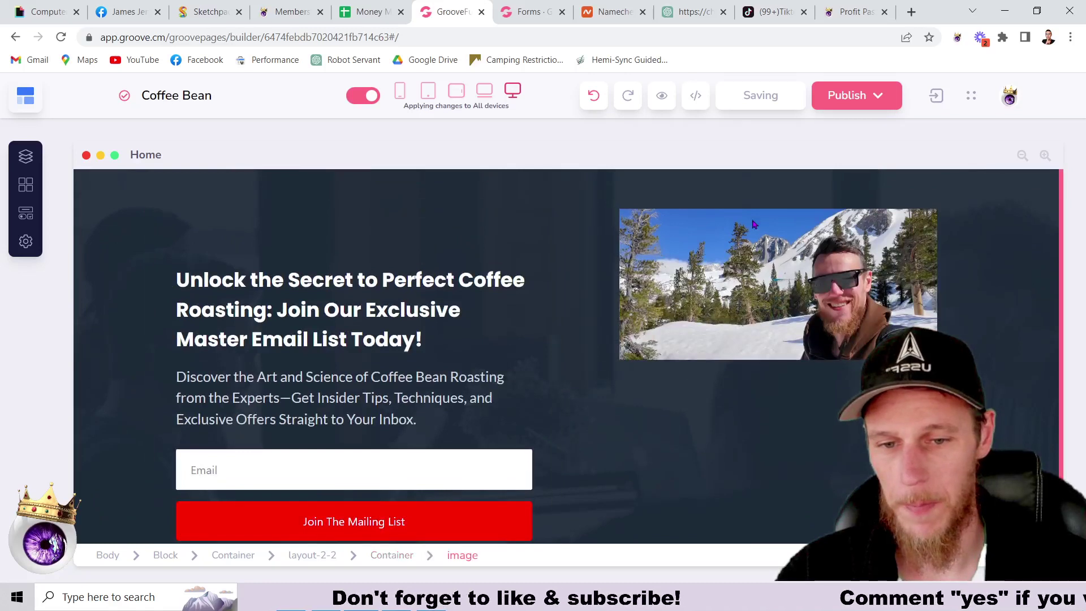
scroll(948, 215, "down", 1)
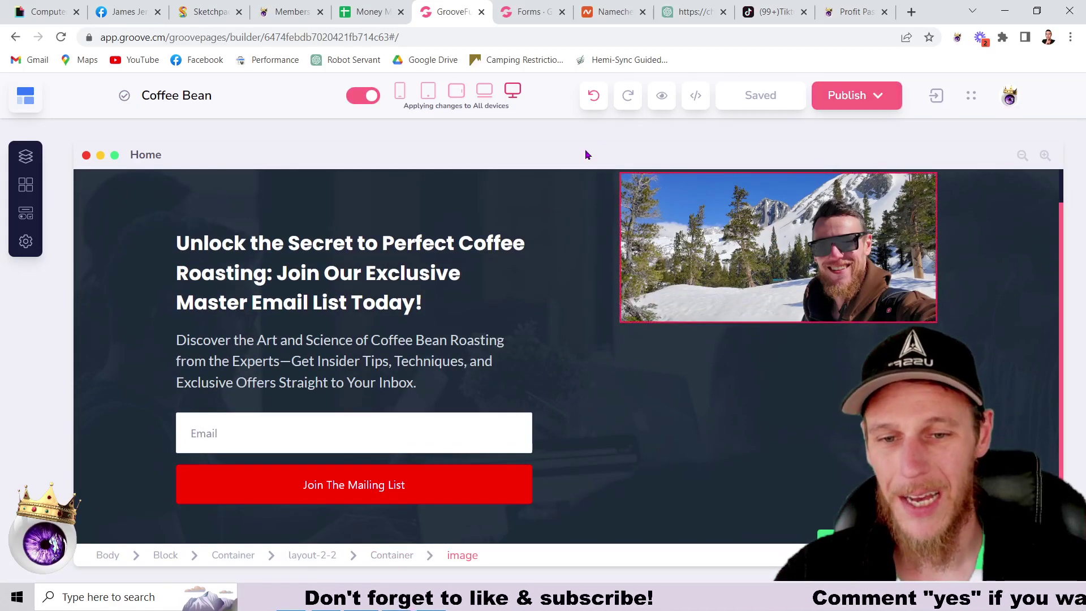
Open the page's publish settings and check the coffeebeanman.com domain search on Namecheap before returning to the builder
left_click(883, 100)
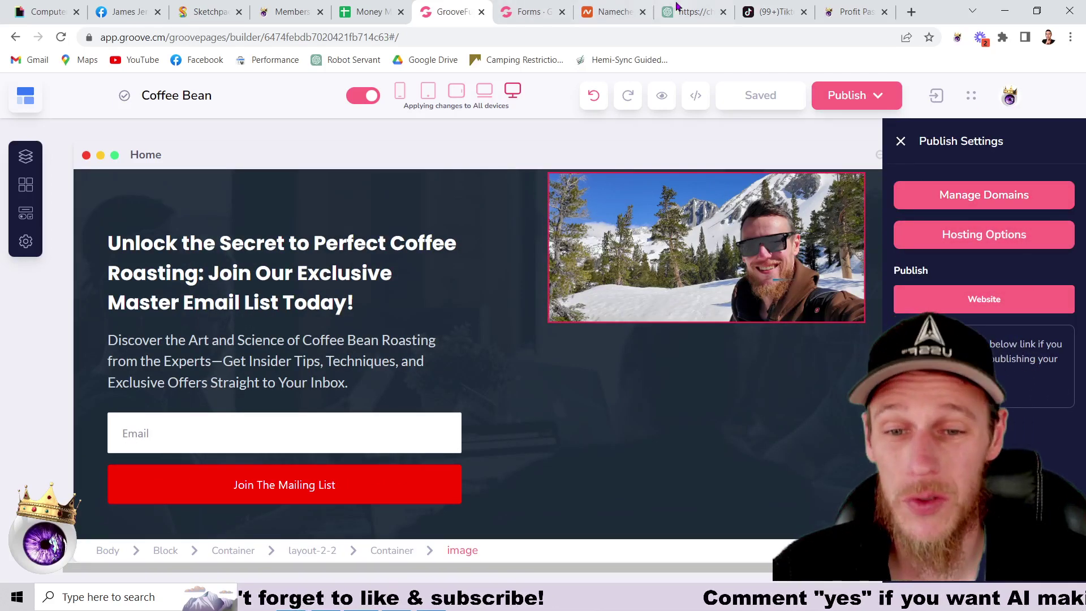
left_click(620, 10)
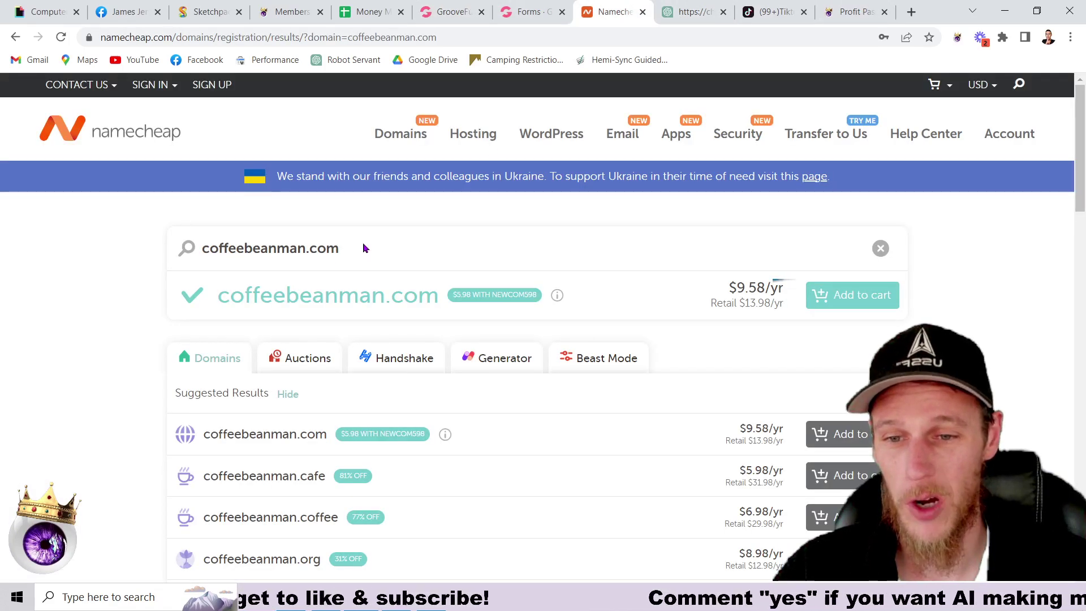
left_click(445, 12)
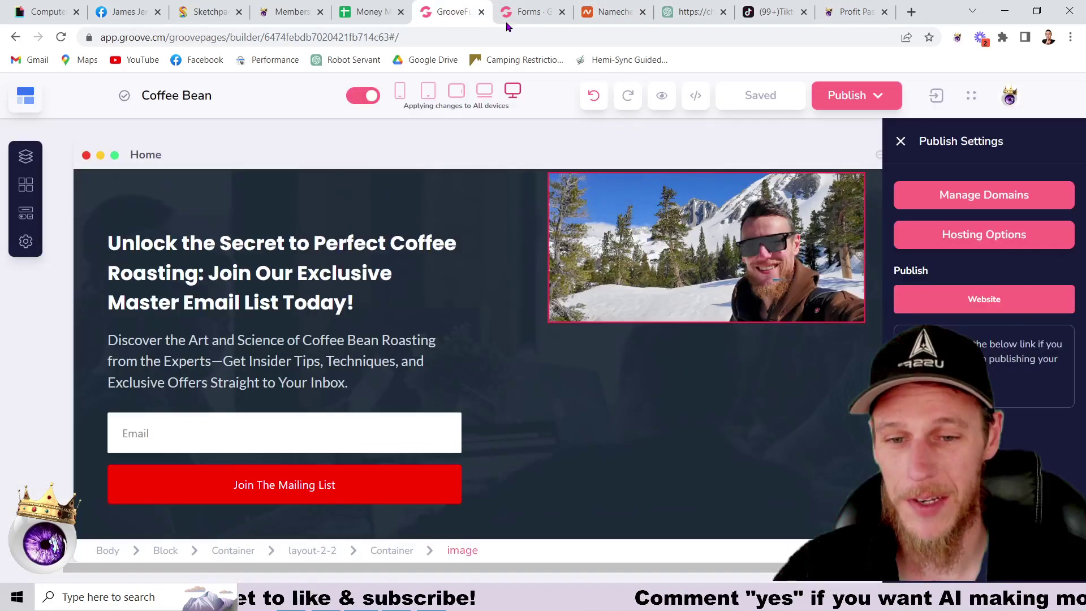
Review the subdomain and custom domain choices in domain management, view profitpassively.com as an example, and return to the publish settings
left_click(1040, 196)
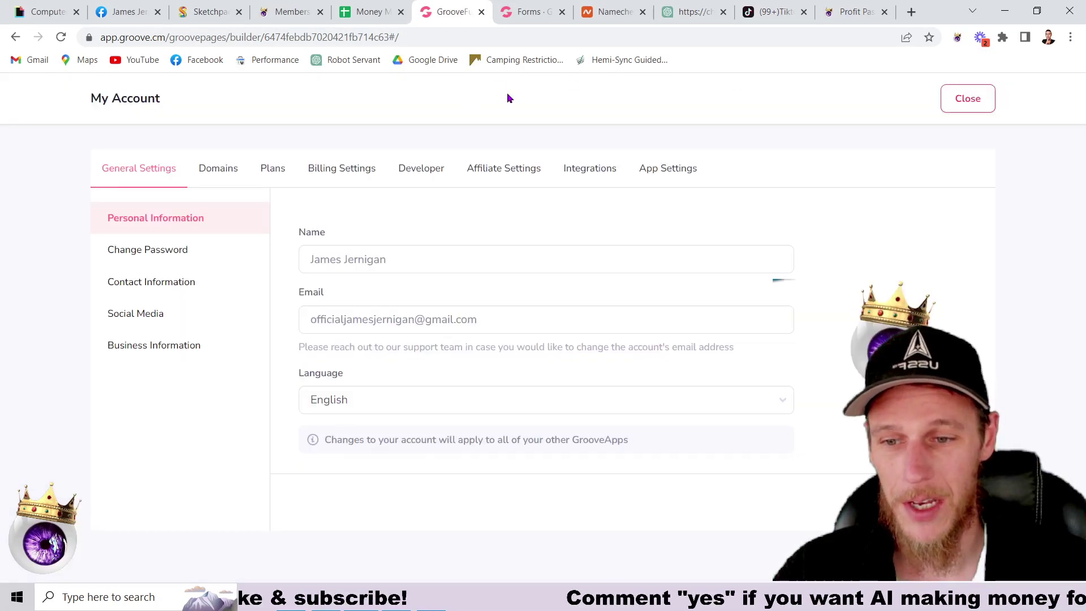
left_click(211, 167)
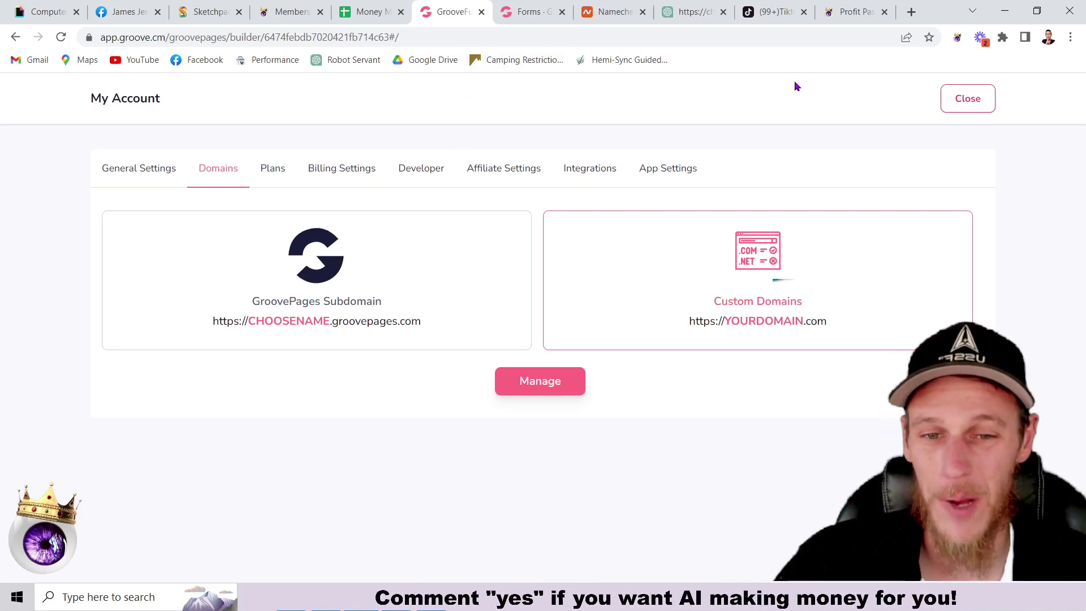
left_click(860, 17)
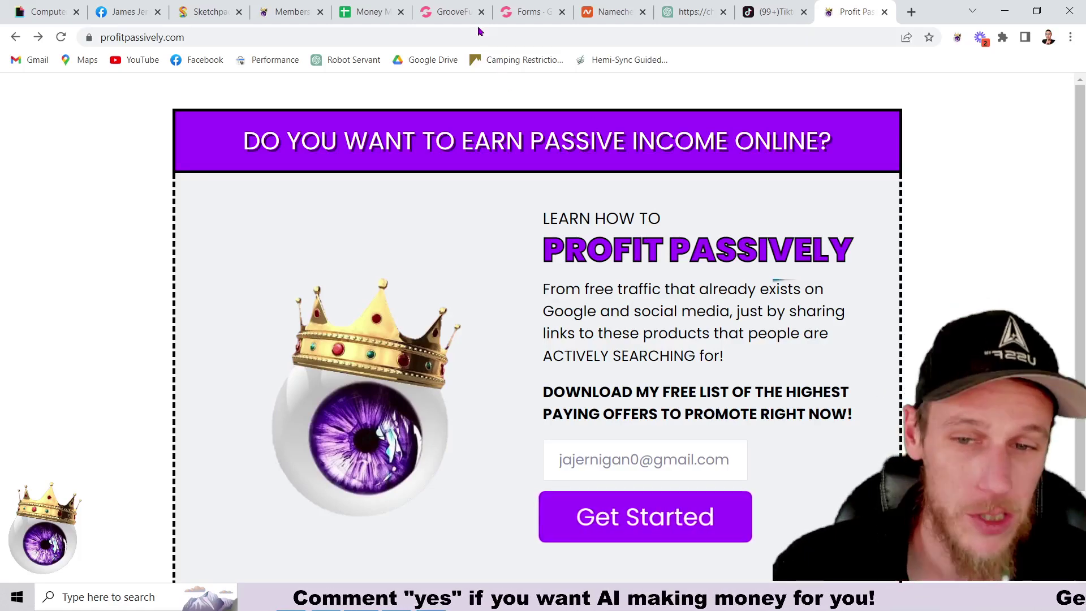
left_click(453, 12)
left_click(949, 105)
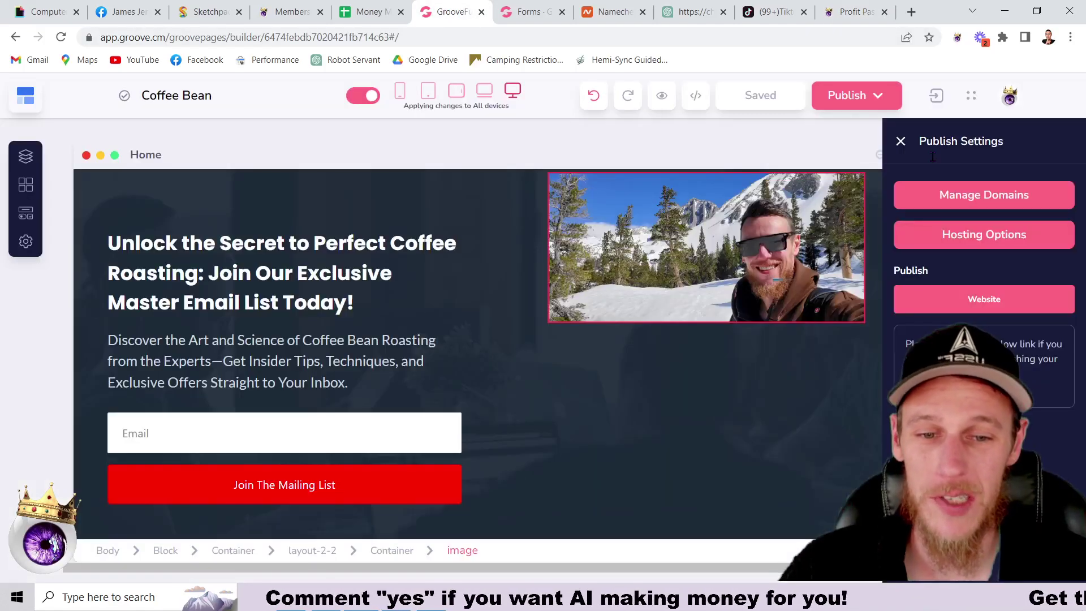
Publish the page to the GroovePages subdomain with coffeebean as the folder, and copy its link
left_click(937, 238)
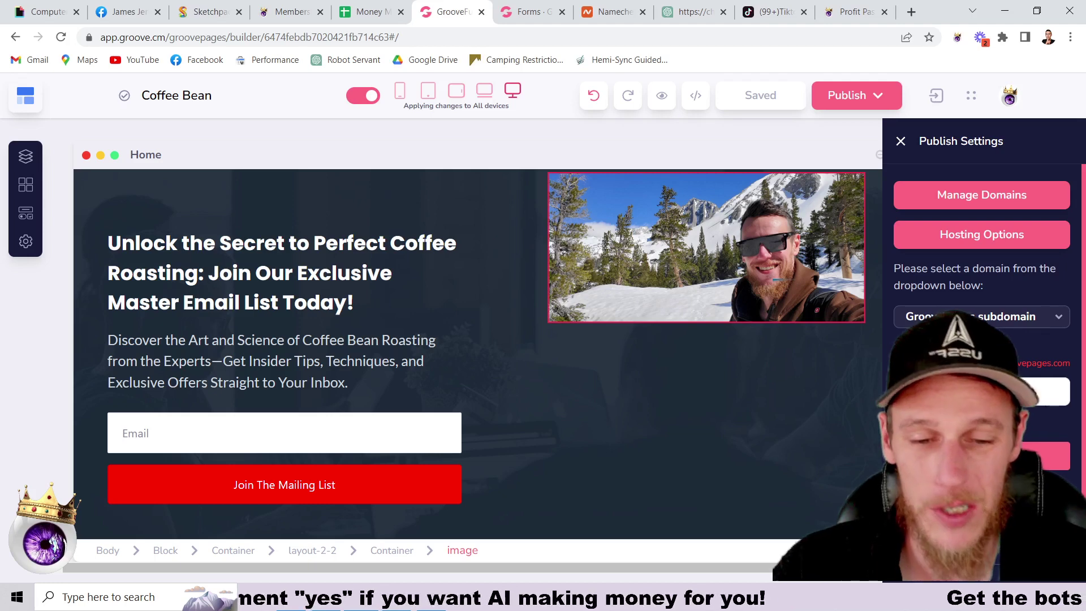
type("coff")
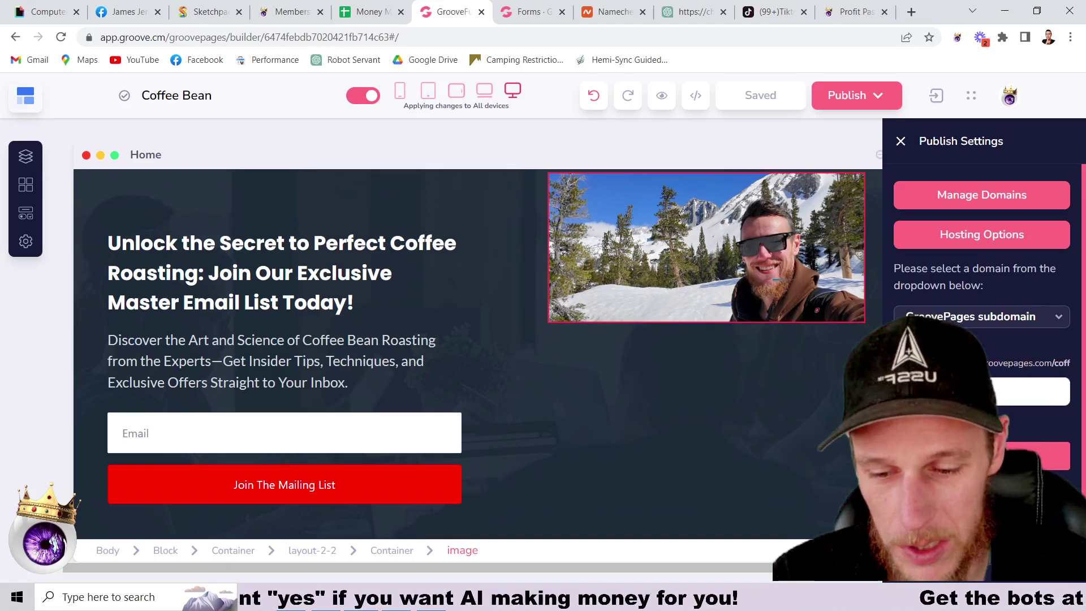
type("eebean")
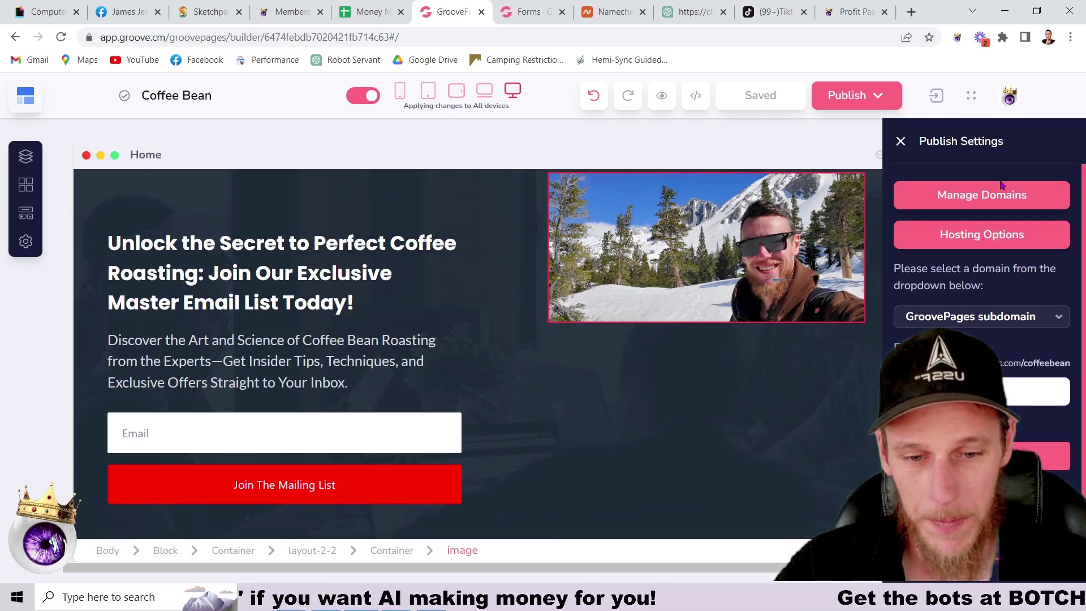
scroll(1001, 186, "down", 1)
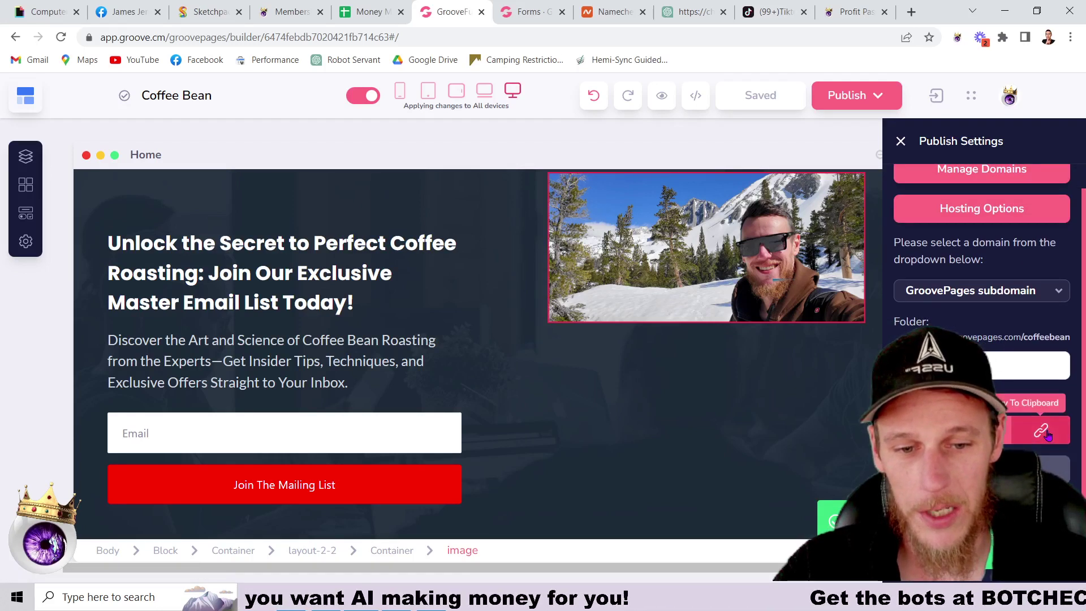
Open the published coffeebean page in a new browser tab using the copied link
left_click(911, 12)
right_click(521, 36)
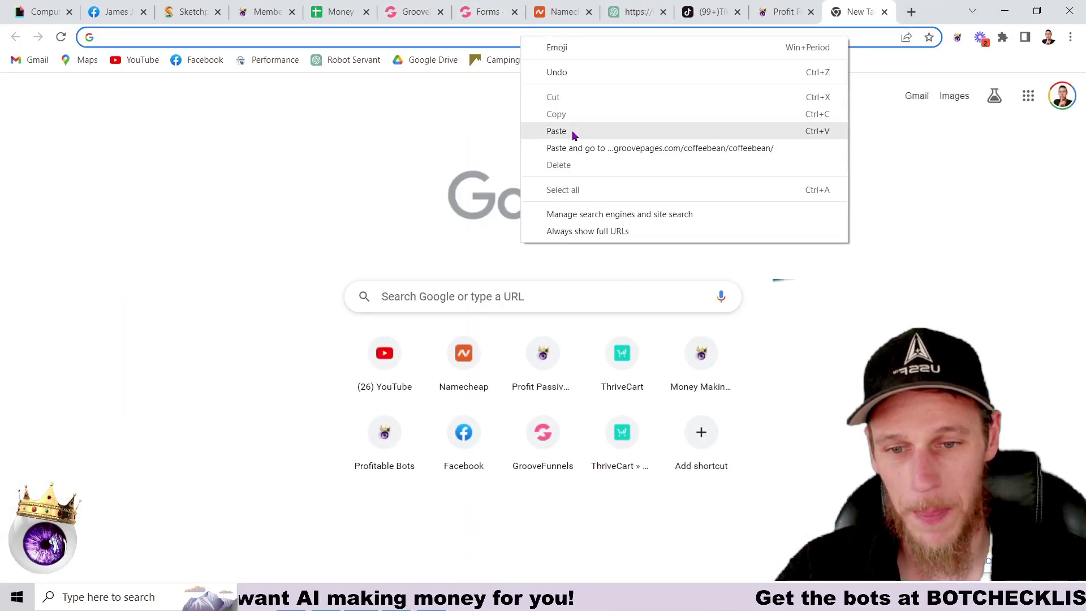
left_click(570, 132)
key("Return")
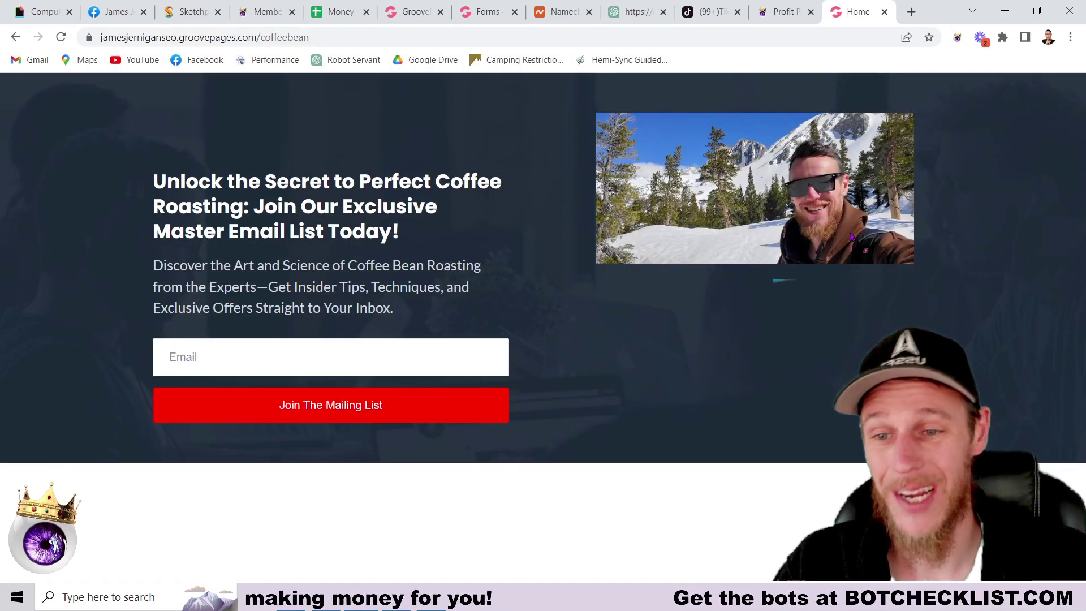
Compare the published page's subdomain address with the coffeebeanman.com listing on Namecheap and return to the published page
left_click_drag(314, 37, 50, 44)
left_click(94, 125)
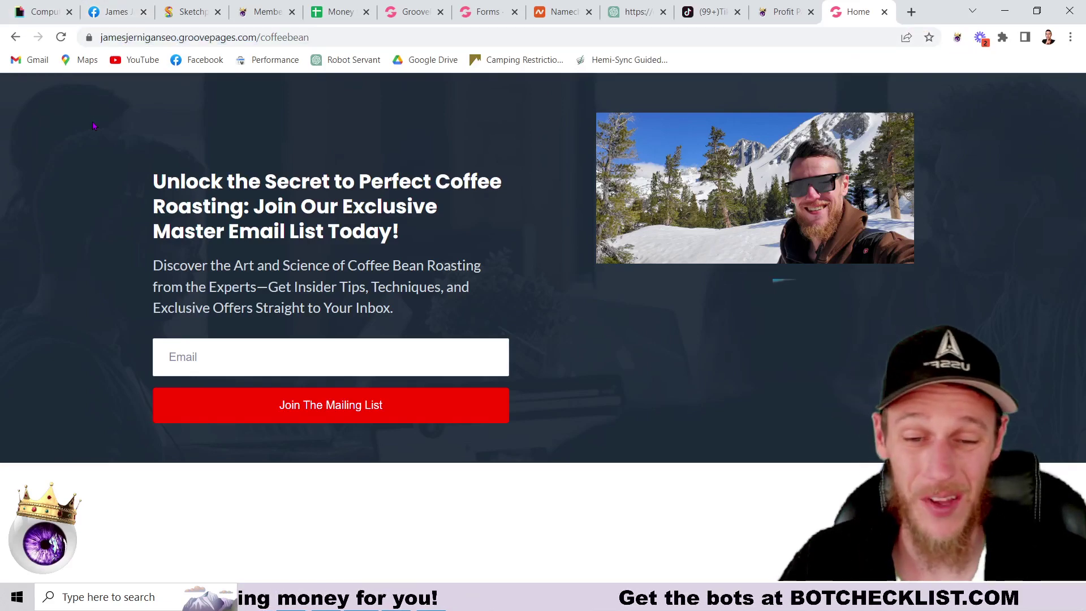
left_click(560, 11)
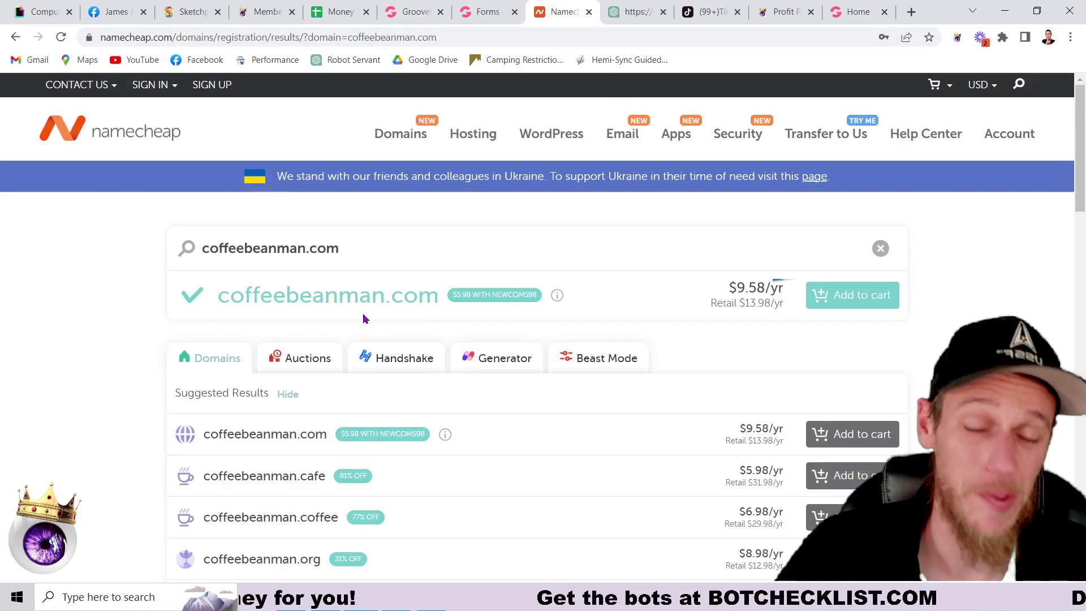
left_click(854, 11)
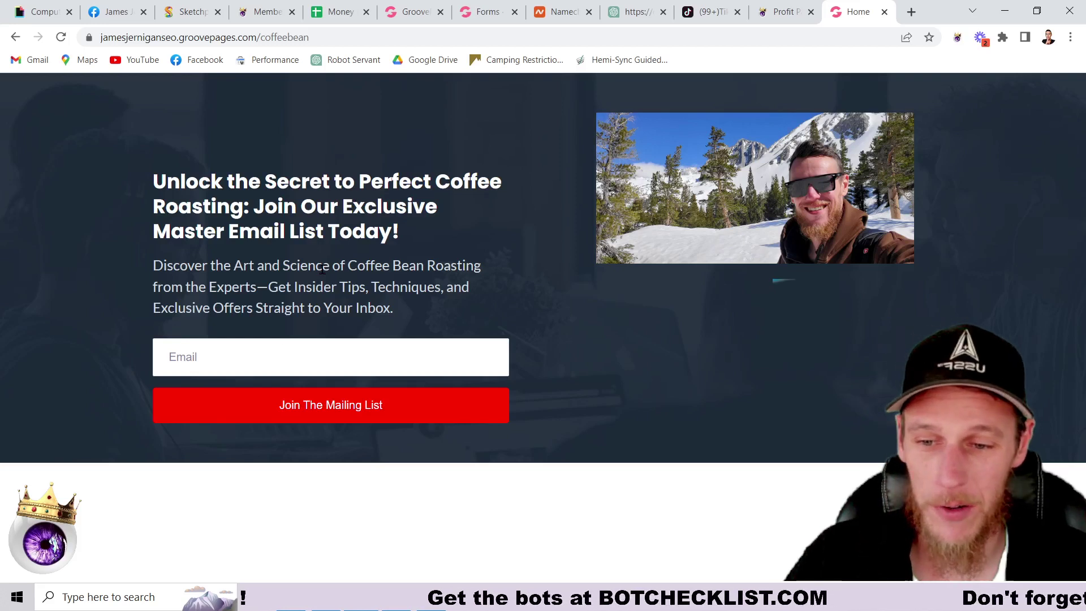
Test the published page's opt-in form by filling in a saved email address and joining the mailing list
left_click(264, 357)
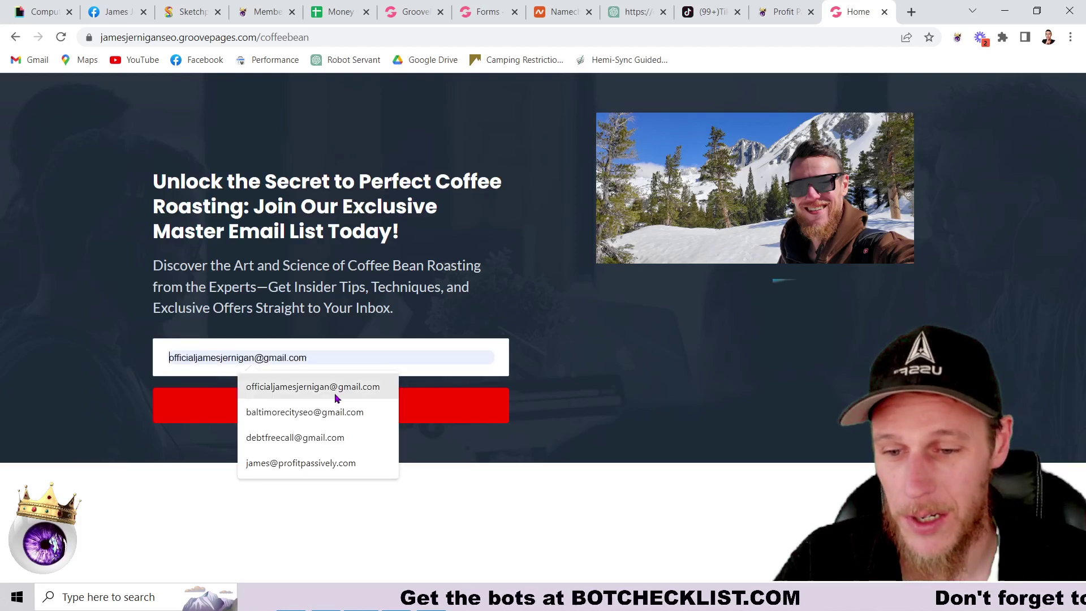
left_click(364, 395)
left_click(259, 418)
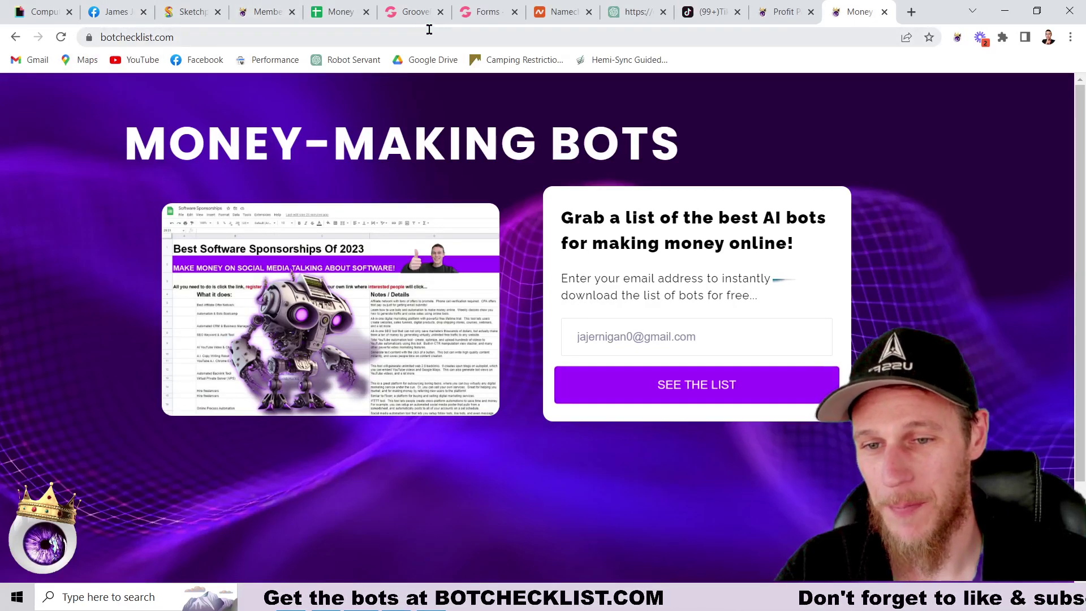
Refresh the GrooveMail forms list to check the Coffee Roasters submissions, and revisit the published page and the page builder
left_click(491, 13)
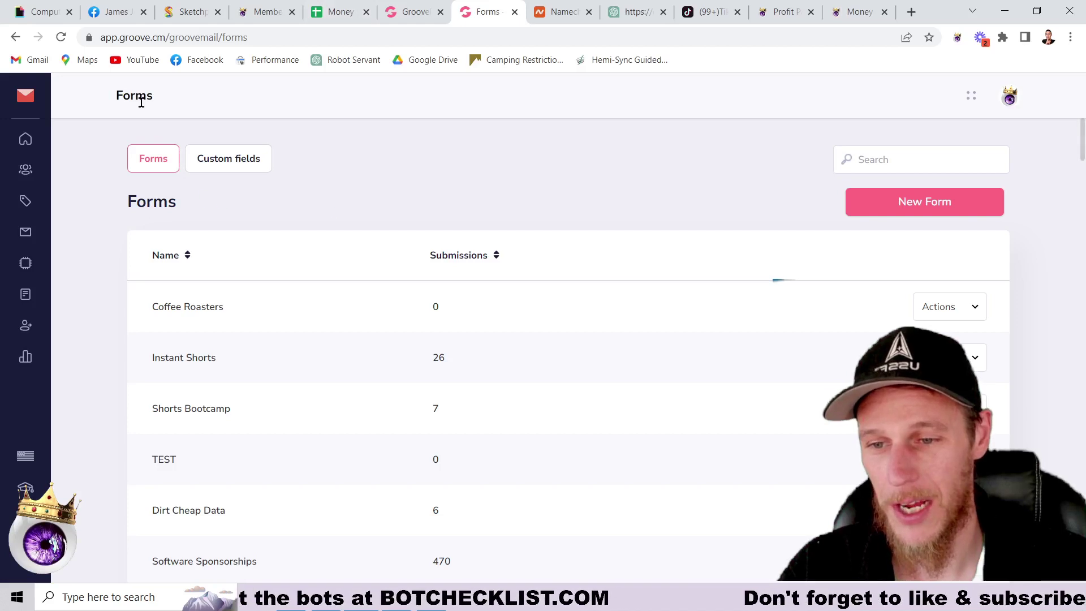
left_click(61, 37)
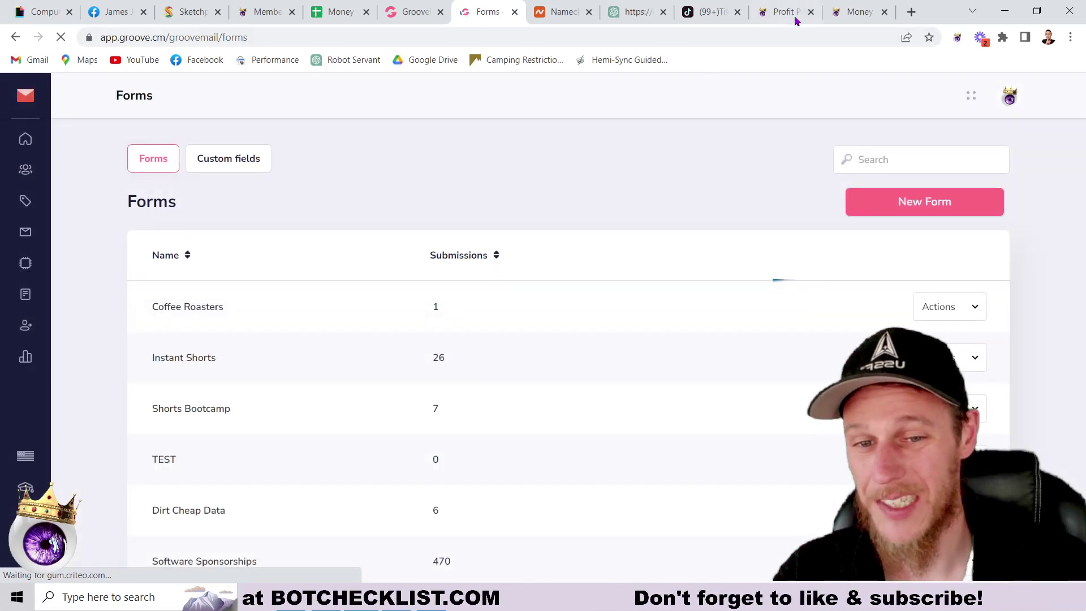
left_click(861, 11)
left_click(15, 37)
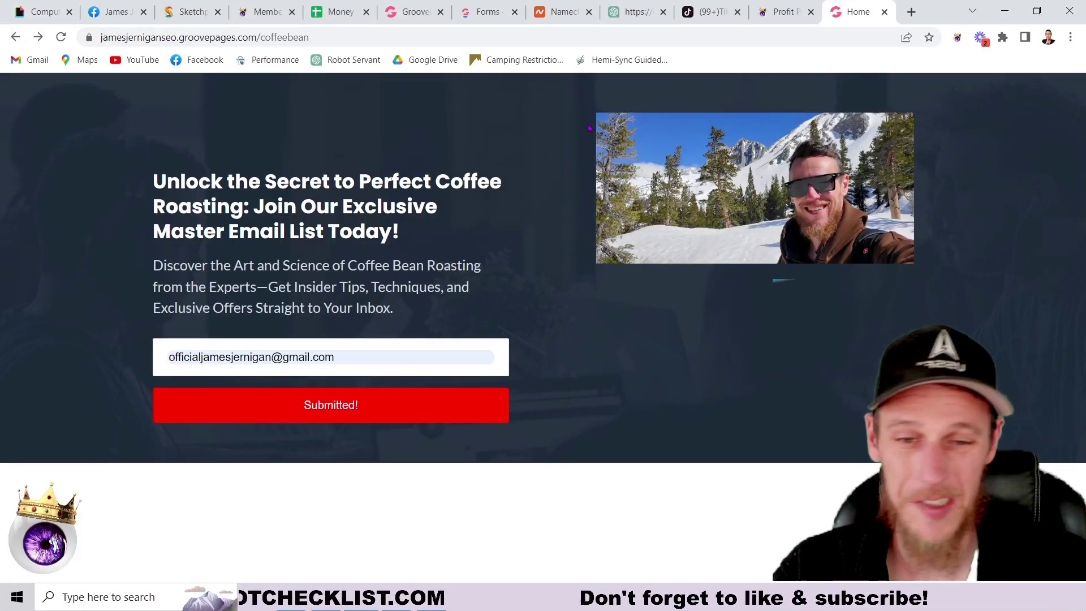
left_click(488, 11)
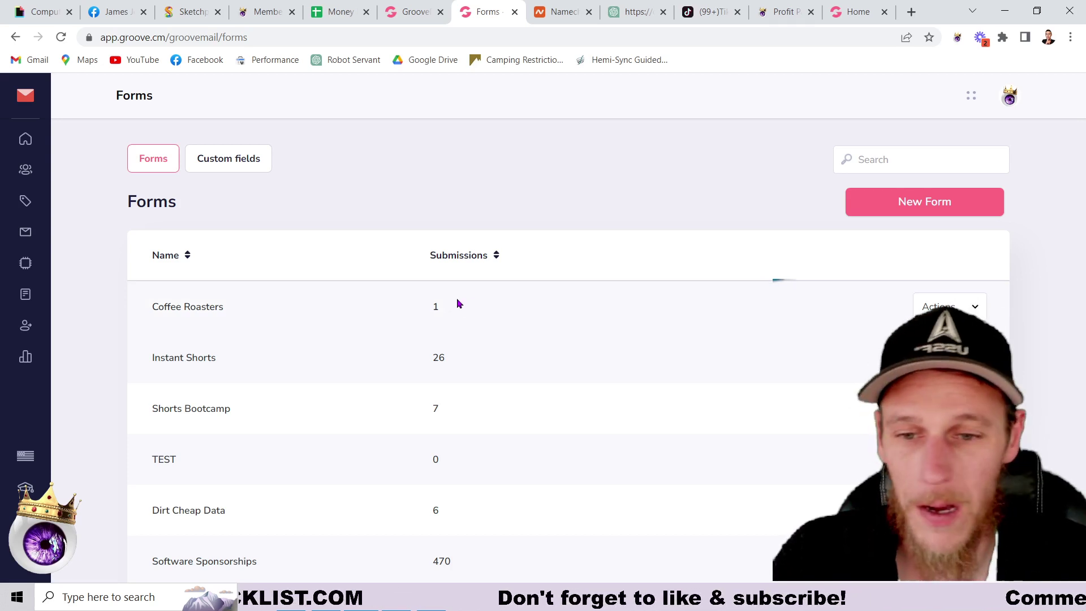
left_click(416, 12)
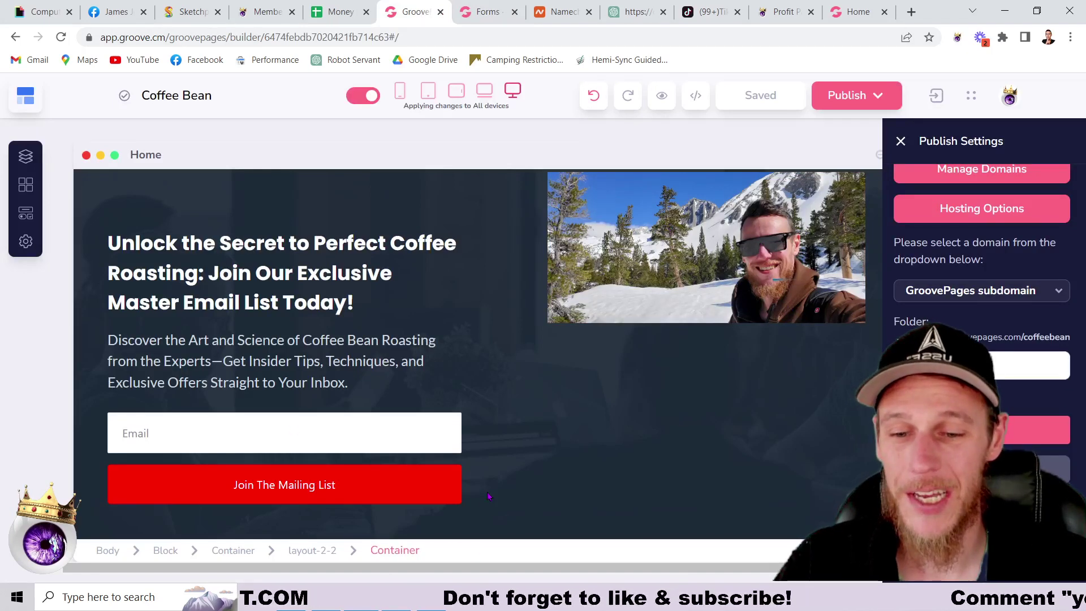
Switch to the Notepad outline and review item 3 on designing the website and blog that funnel to the email opt-in
key("alt+Tab")
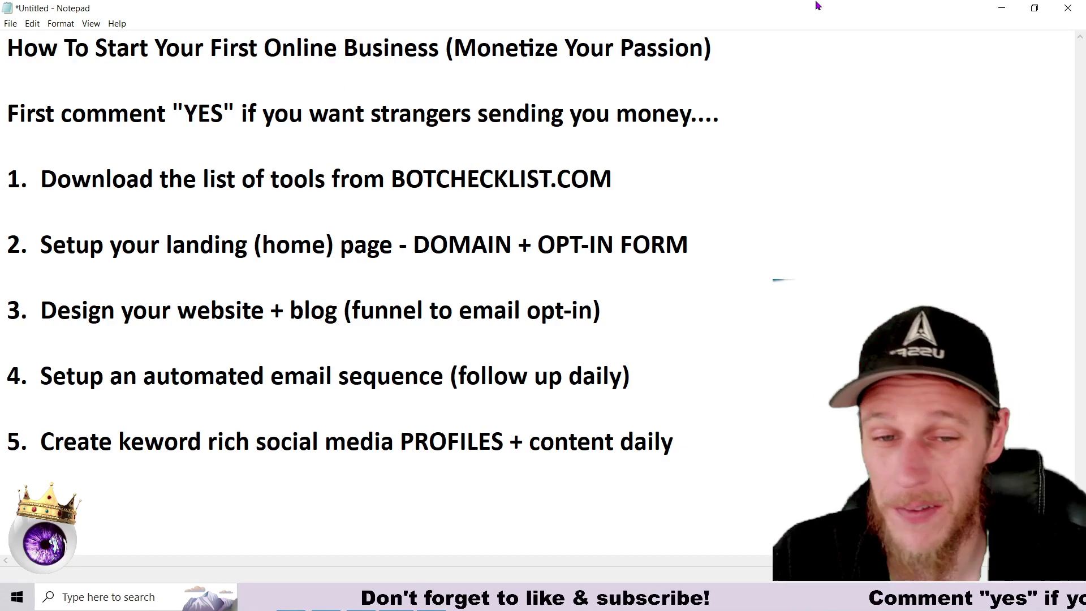
left_click_drag(45, 311, 593, 315)
left_click(353, 315)
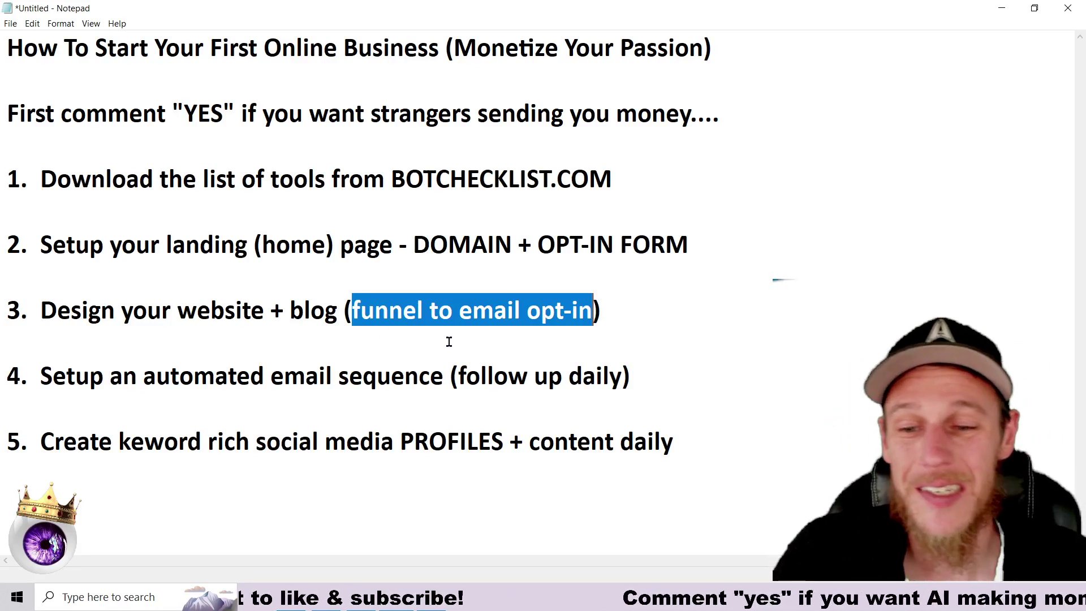
left_click(272, 311)
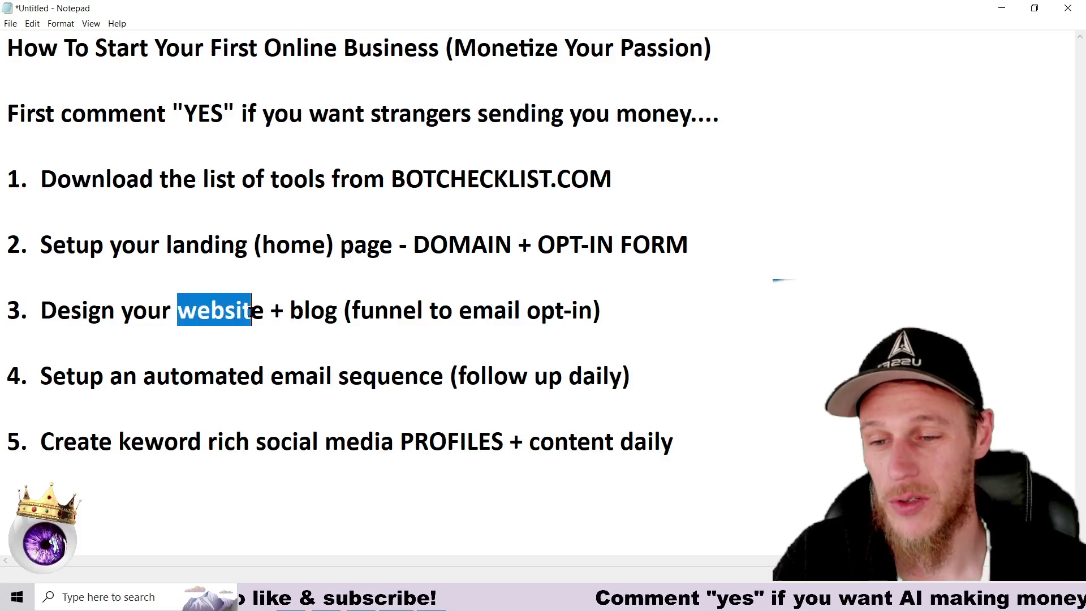